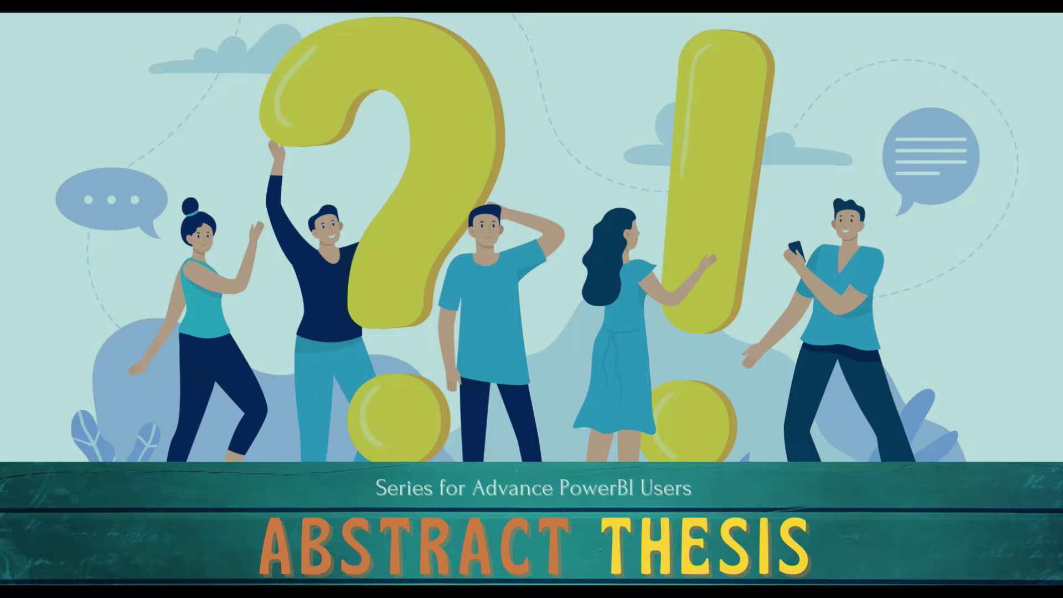
Step: Switch to the Excel workbook and examine the Stage and Date columns of the table on Sheet2
key(alt+Tab)
key(alt+Tab)
key(alt+Tab)
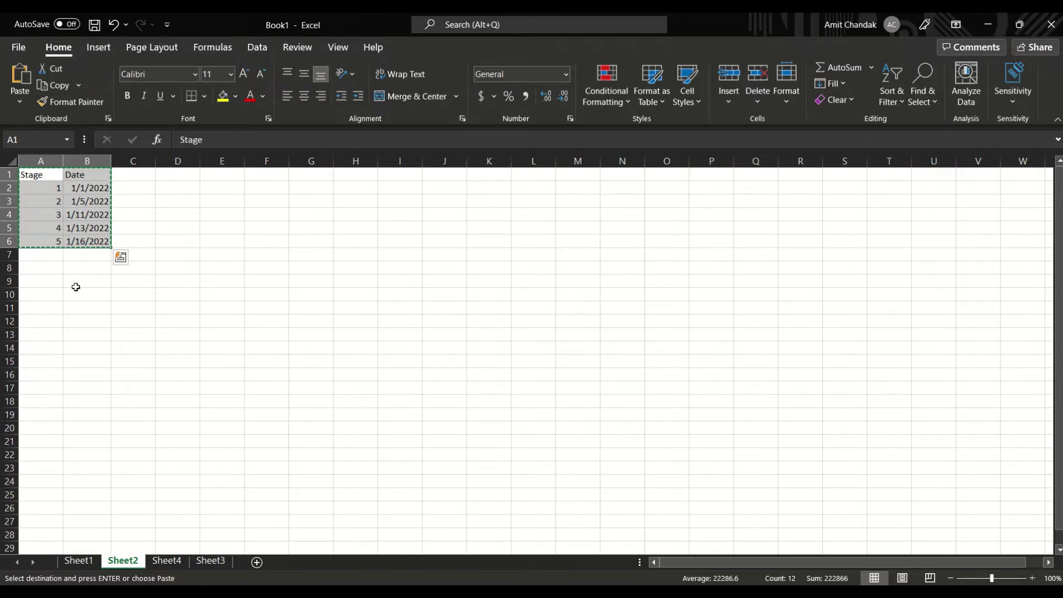
click(44, 175)
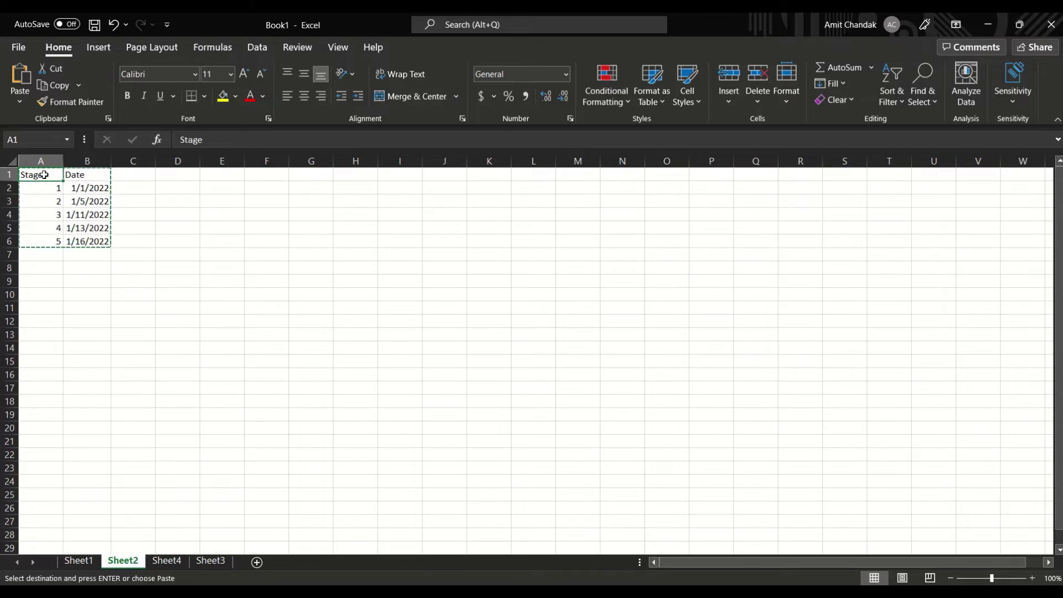
click(75, 172)
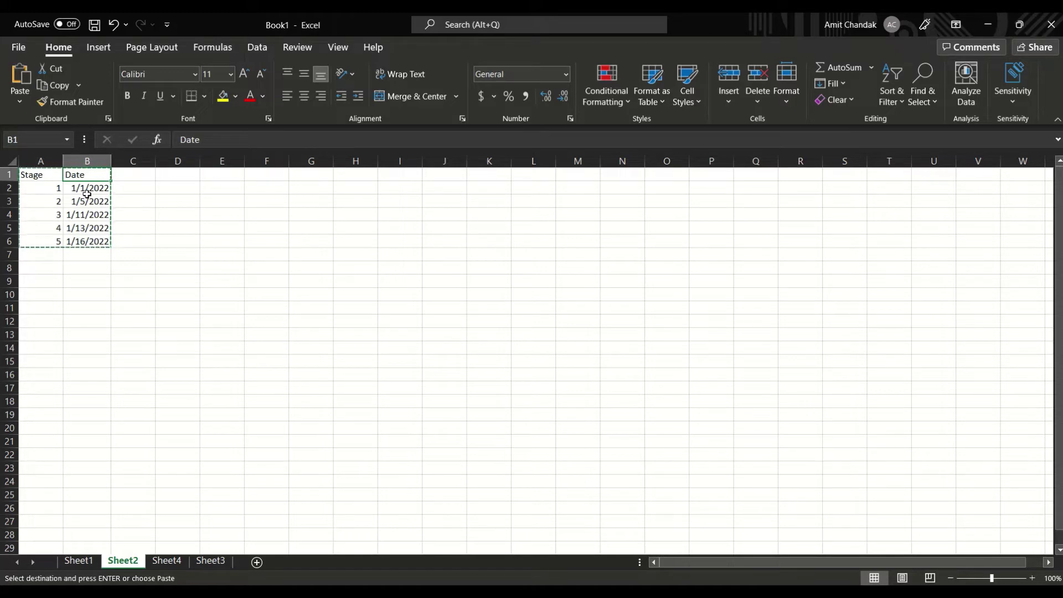
click(51, 215)
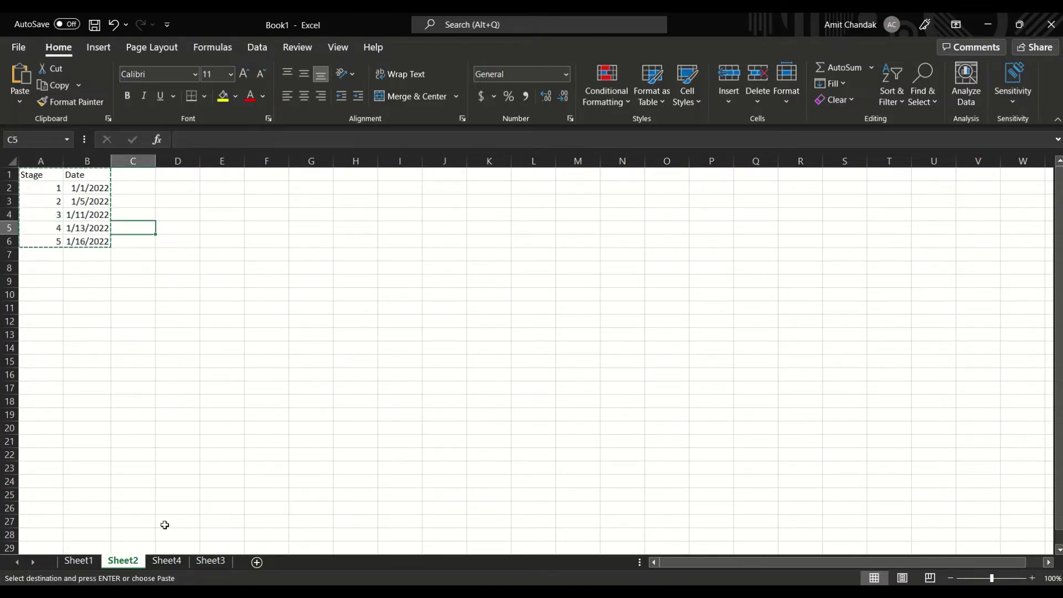
right_click(130, 563)
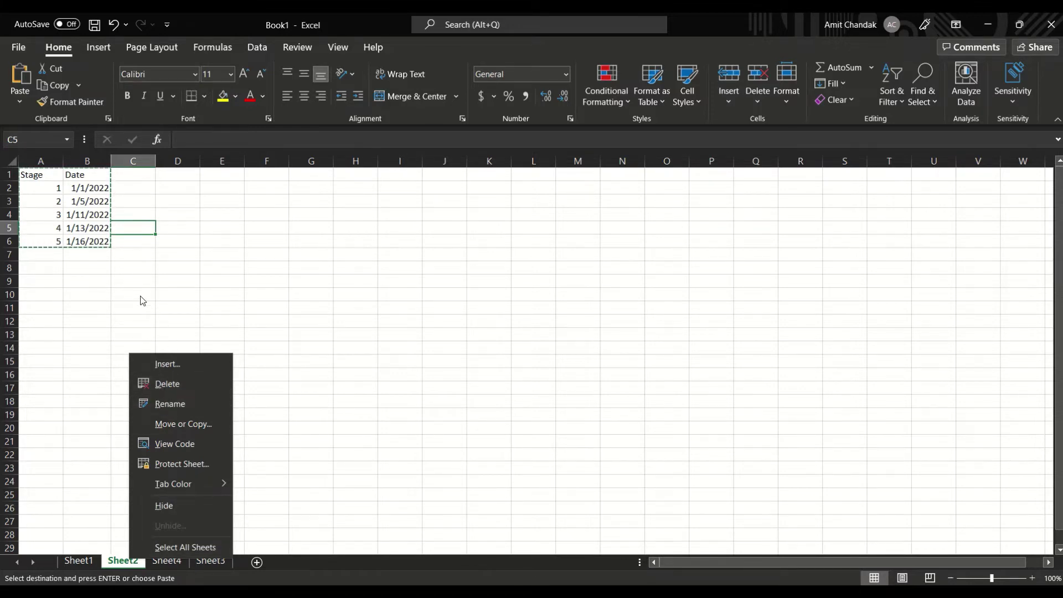
key(Escape)
Step: Insert a new worksheet before Sheet2 and paste a copy of Sheet2's Stage and Date table into it
drag(33, 171, 95, 242)
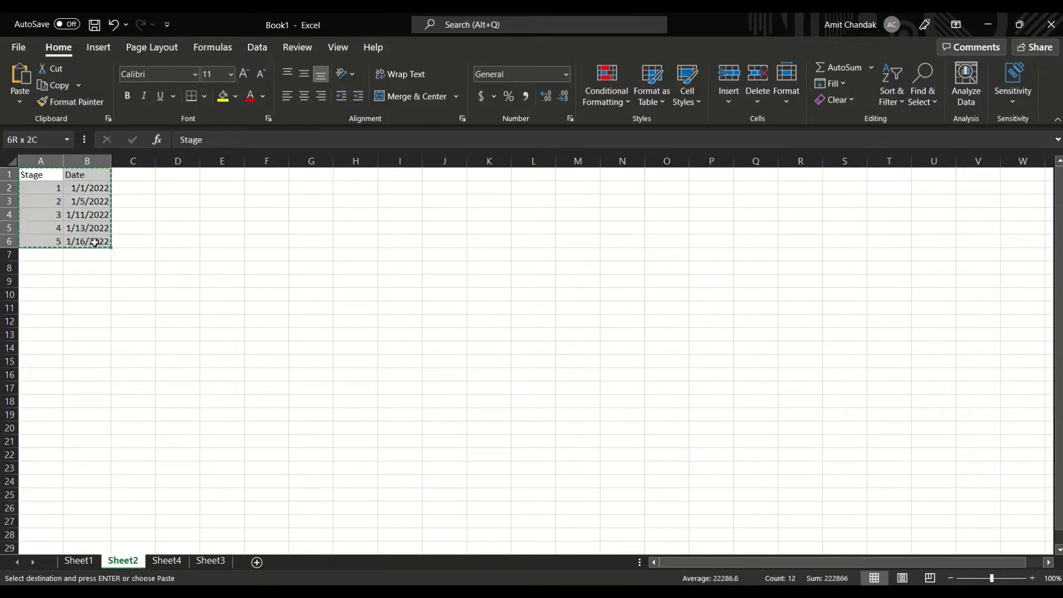
right_click(131, 559)
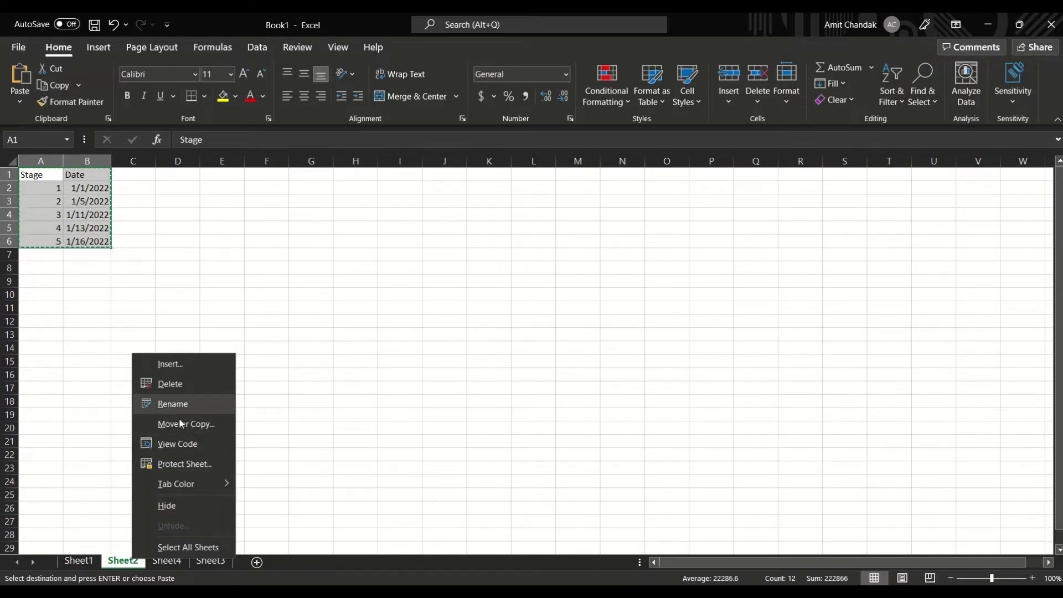
click(193, 365)
click(274, 476)
text(Stage	Date 1	1/1/2022 2	1/5/2022 3	######## 4	######## 5	########)
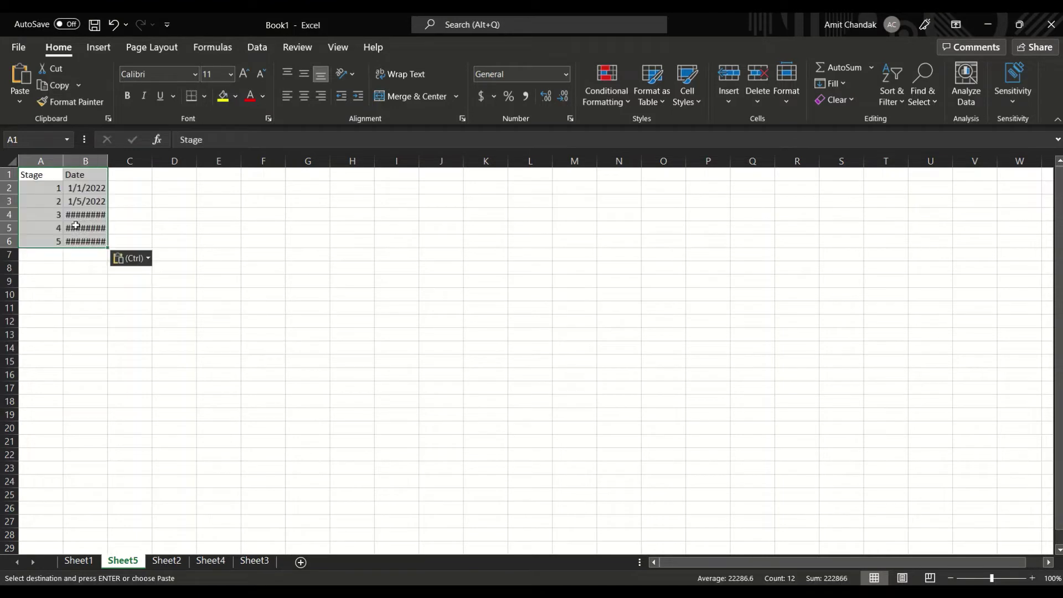
Step: Change the stages in A4:A6 of the new sheet to 5, 9 and 10, and autofit the Date column
click(48, 216)
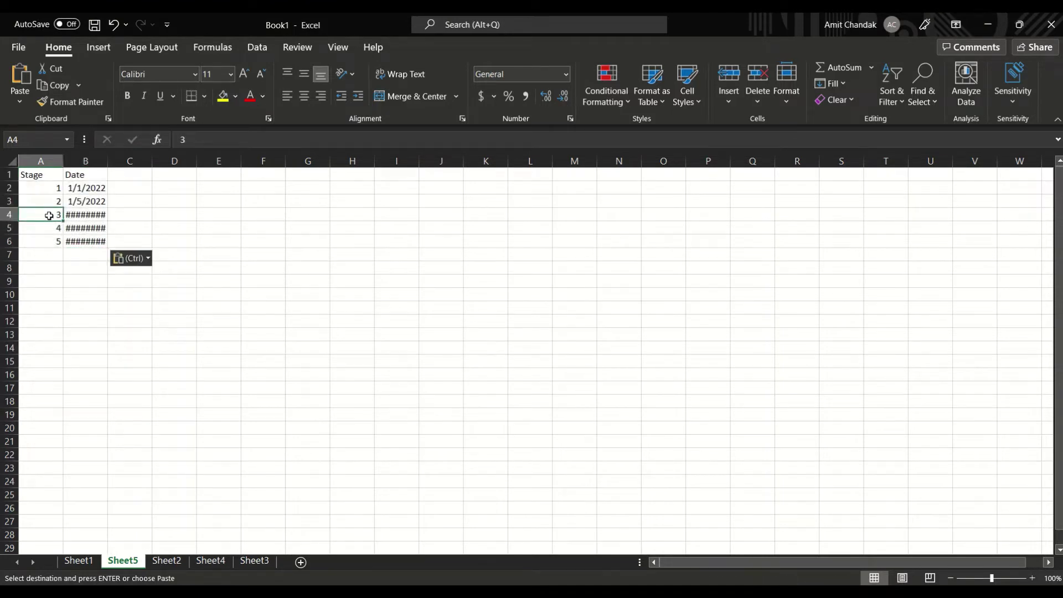
text(5)
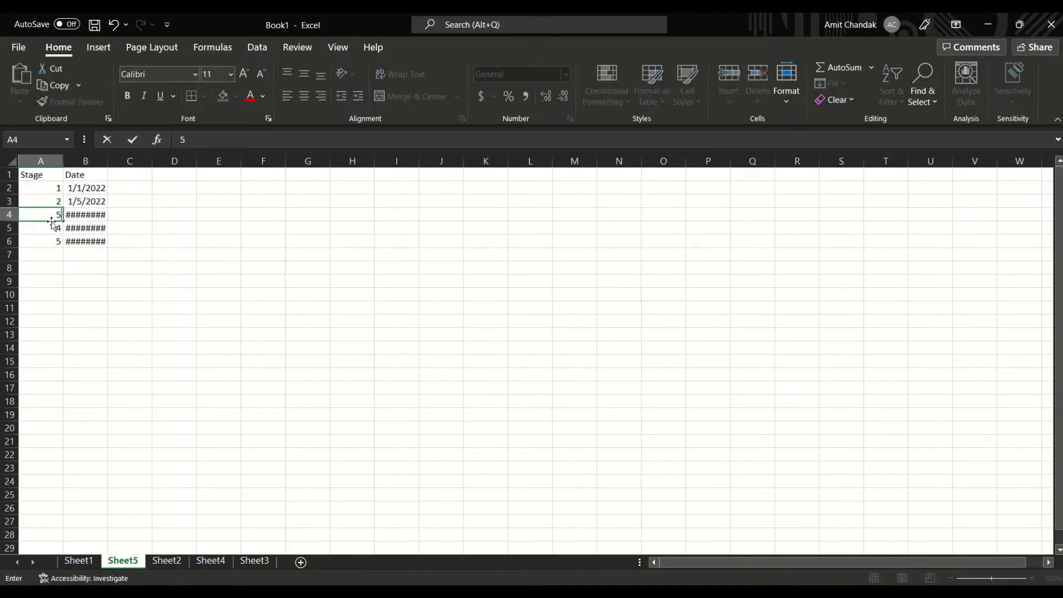
key(Return)
text(9)
key(Return)
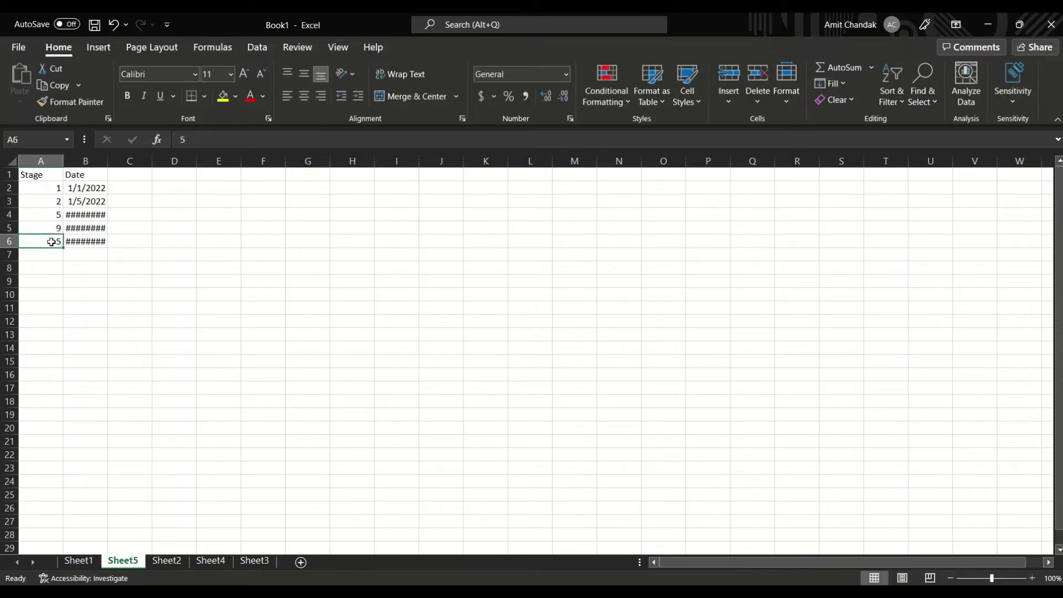
text(10)
click(186, 262)
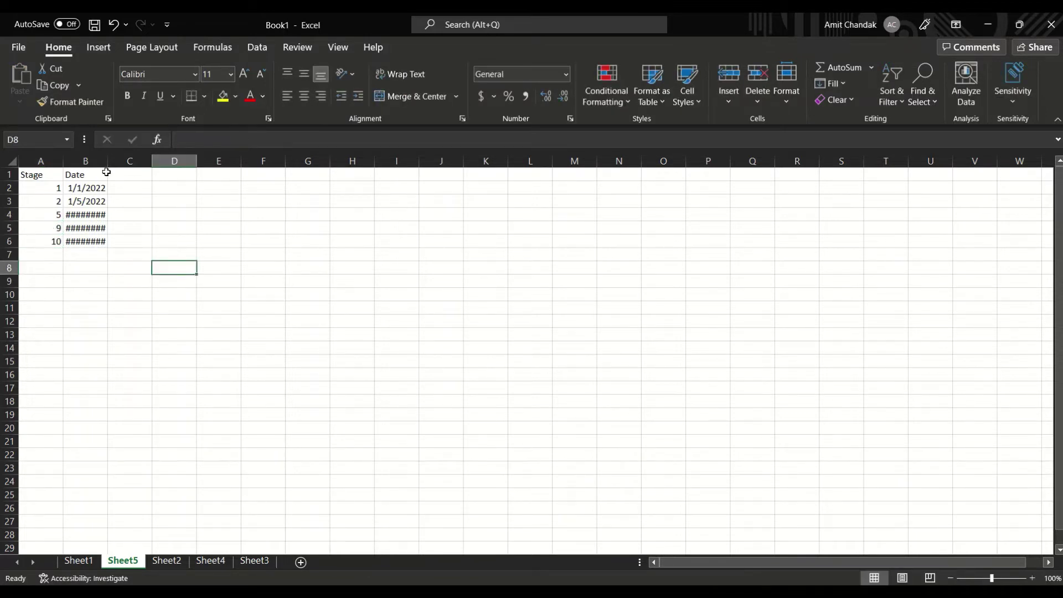
double_click(107, 161)
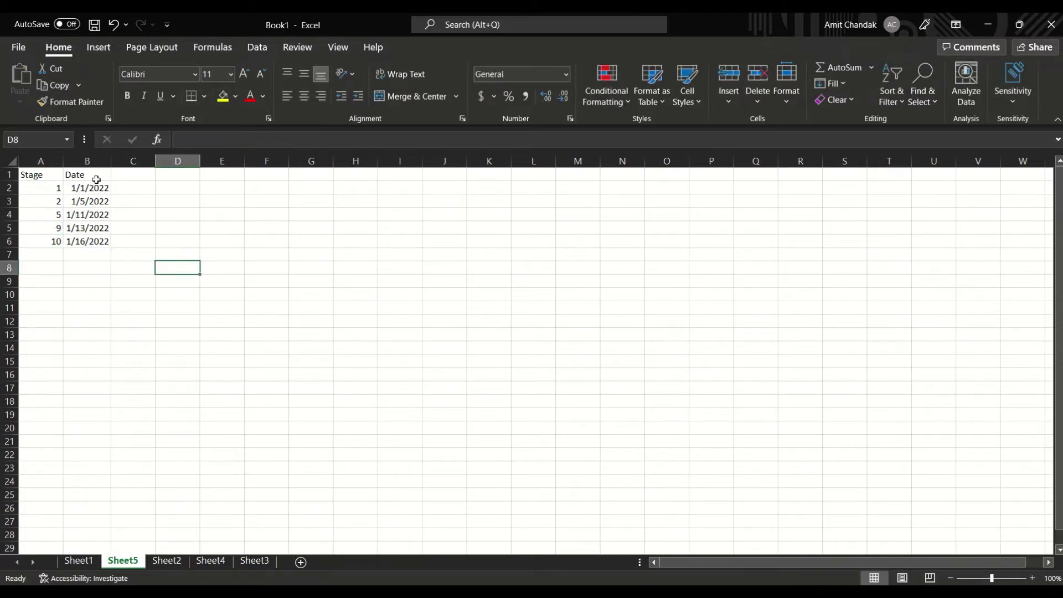
Step: Move Sheet2 ahead of Sheet5 in the sheet order
click(167, 561)
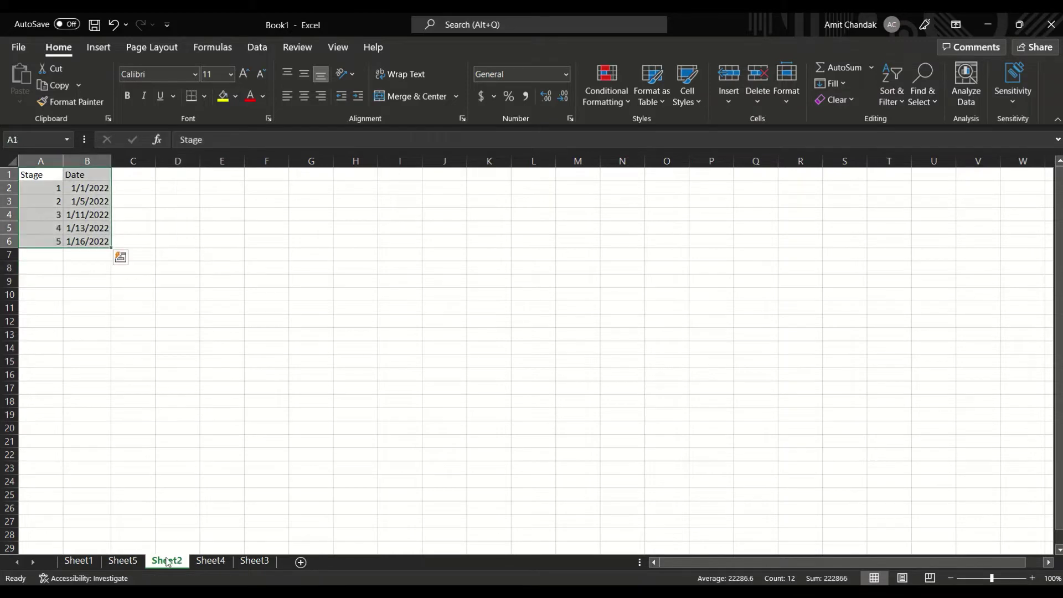
click(127, 561)
drag(166, 561, 114, 561)
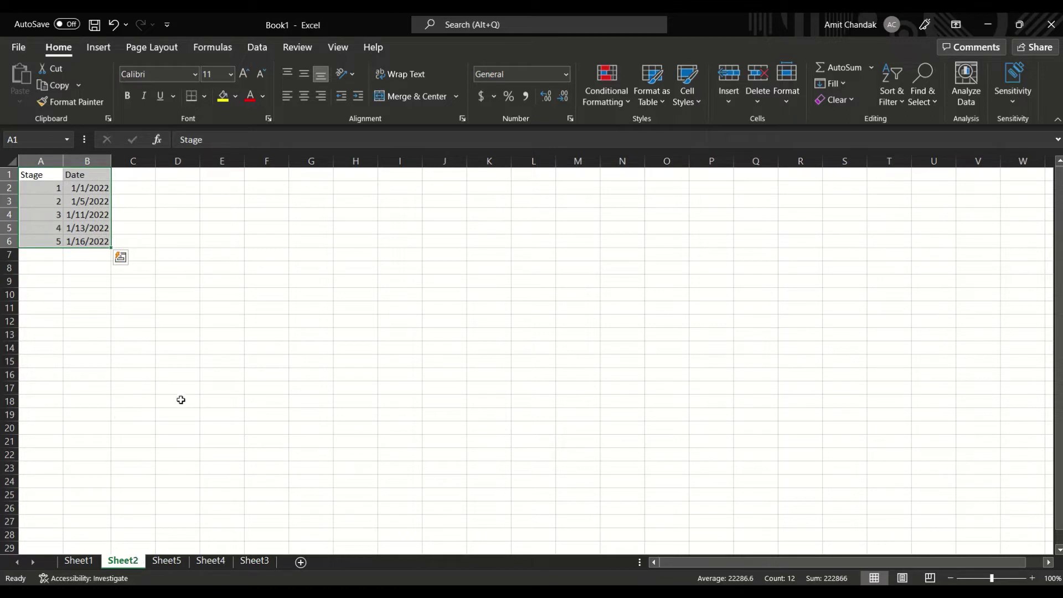
Step: Compare the stage and date data on Sheet5, Sheet2, Sheet4 and Sheet3, including the tables with a Name column
click(173, 561)
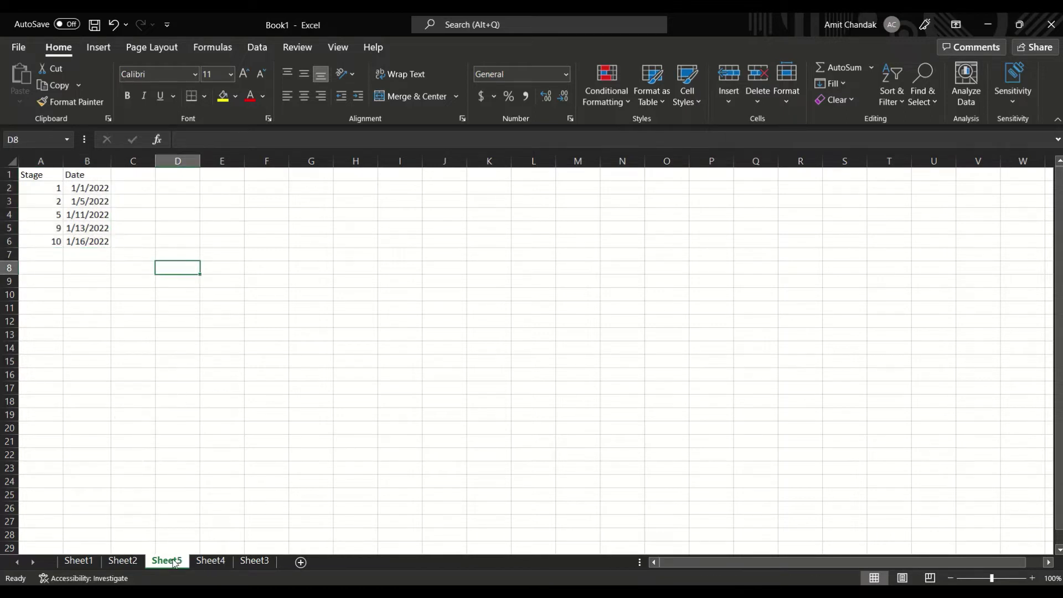
click(122, 561)
click(183, 485)
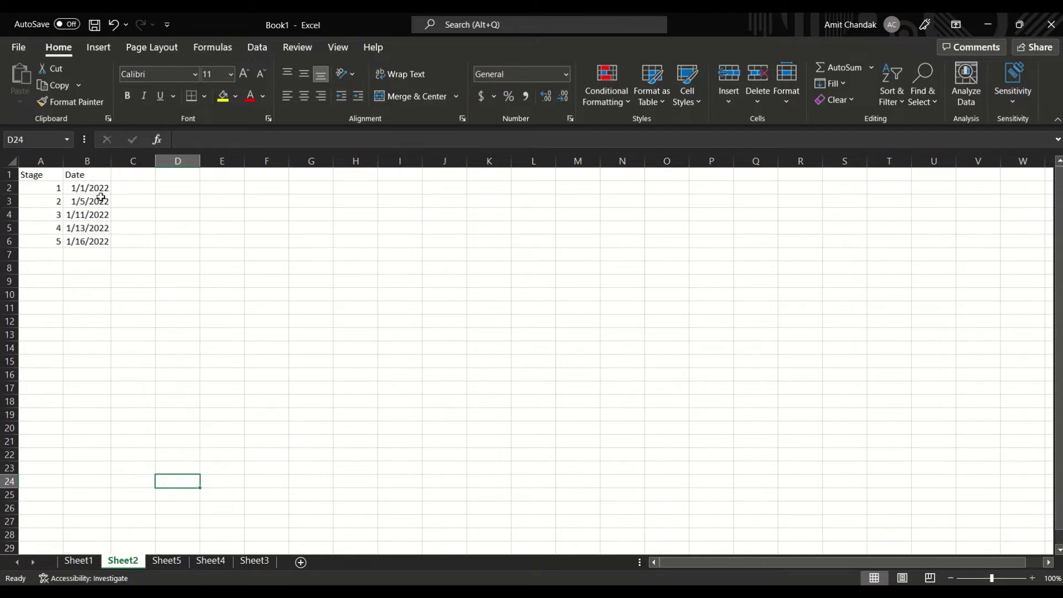
click(126, 189)
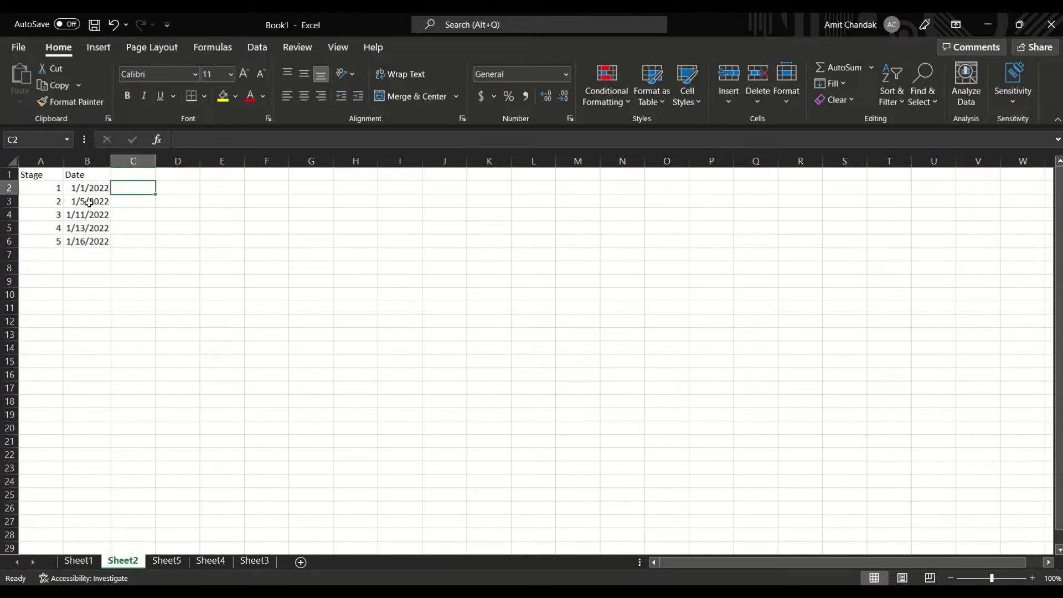
click(121, 203)
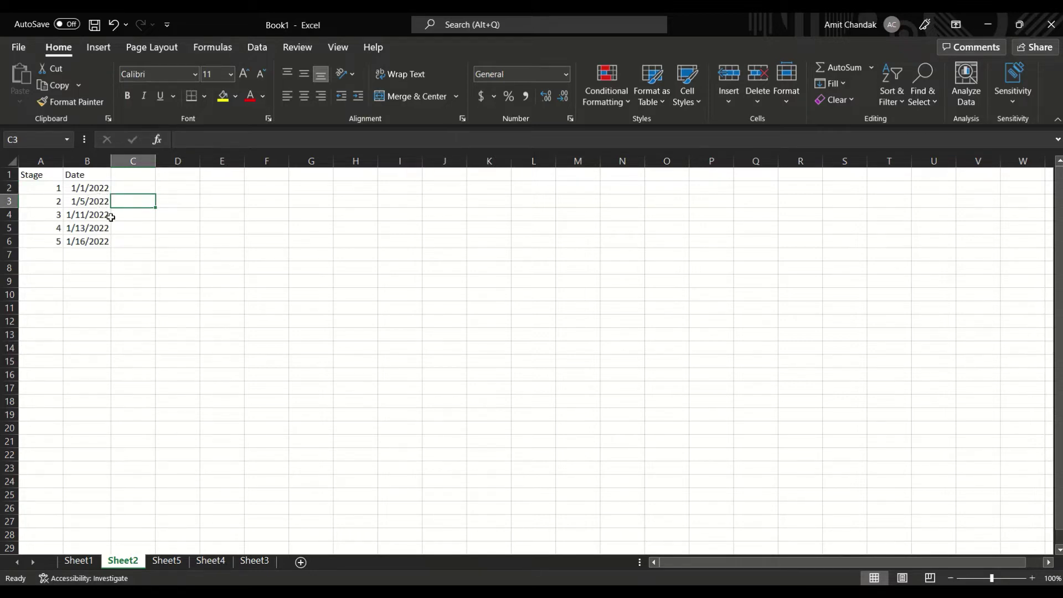
click(168, 561)
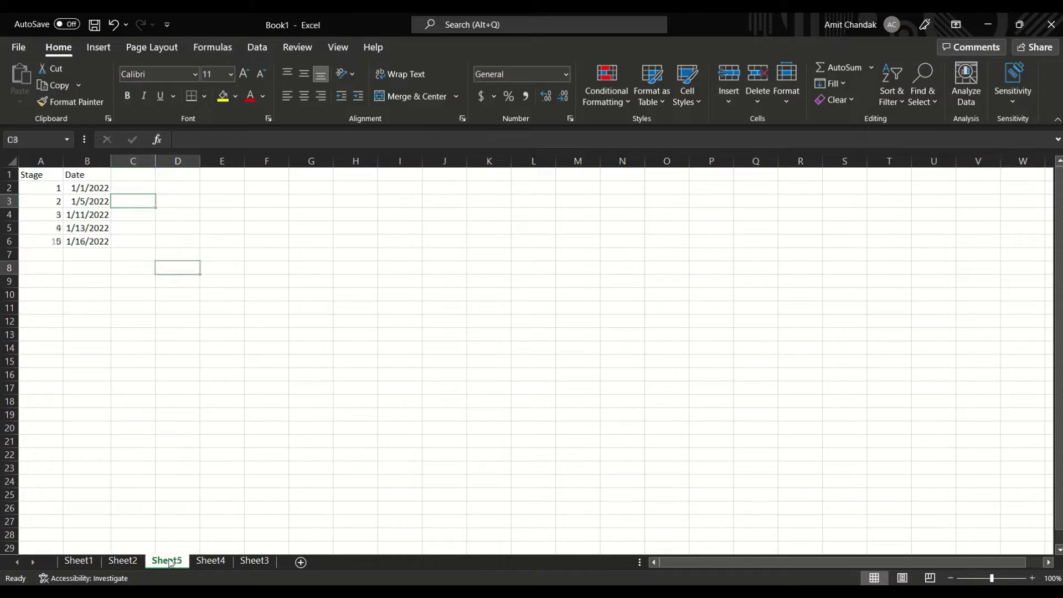
click(211, 561)
drag(28, 176, 145, 308)
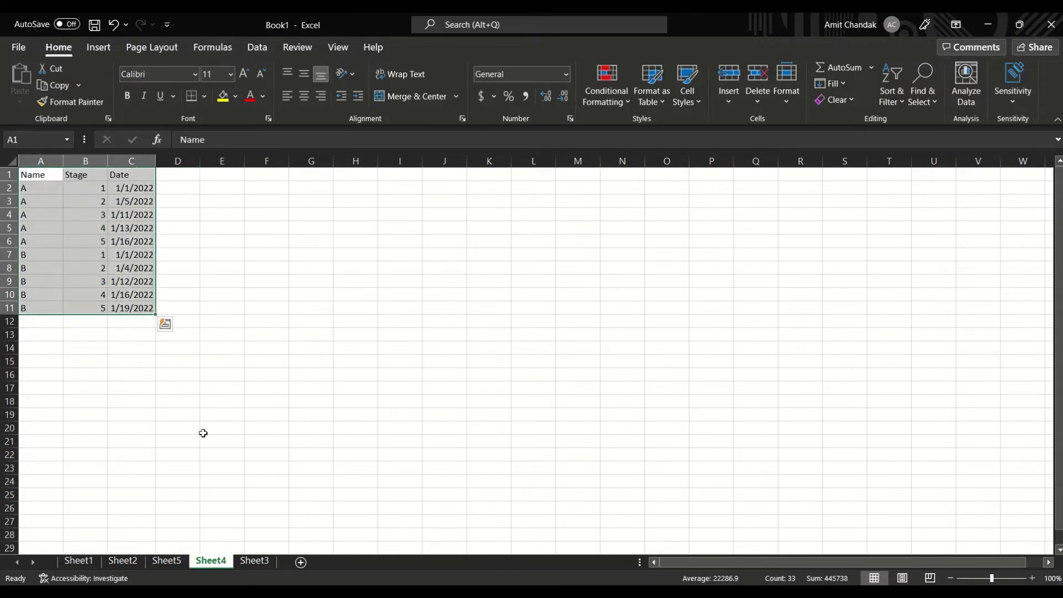
click(254, 561)
drag(53, 178, 145, 311)
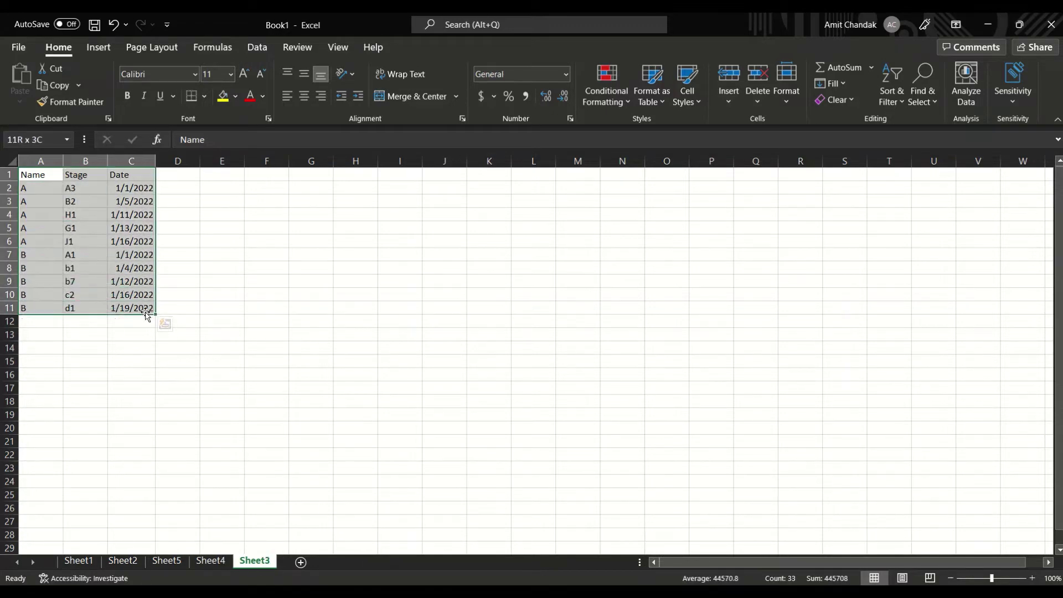
Step: Copy the Stage and Date table in A1:B6 of Sheet2
click(135, 561)
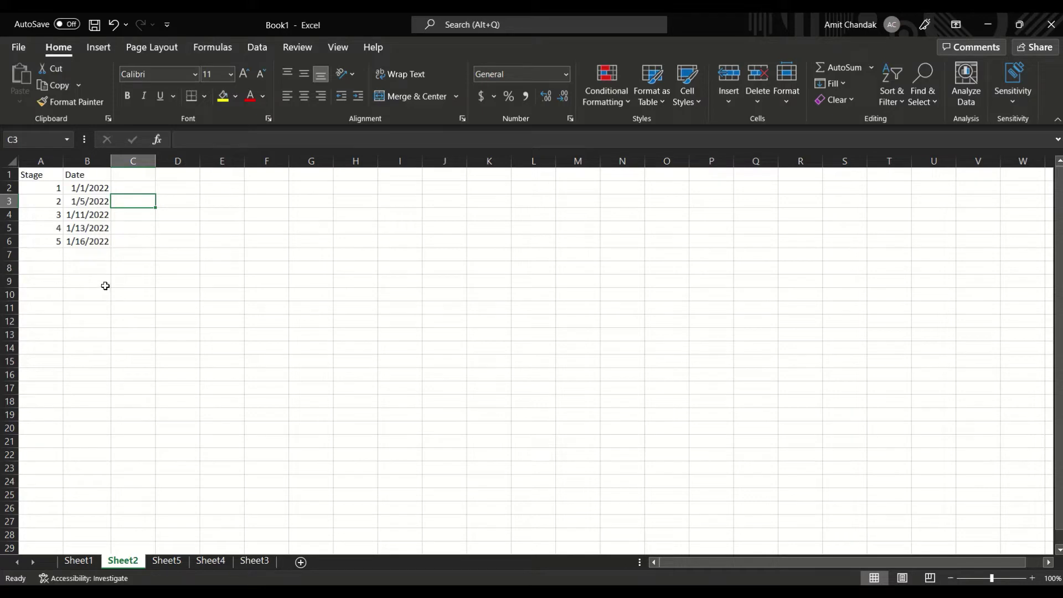
drag(36, 175, 93, 239)
key(ctrl+c)
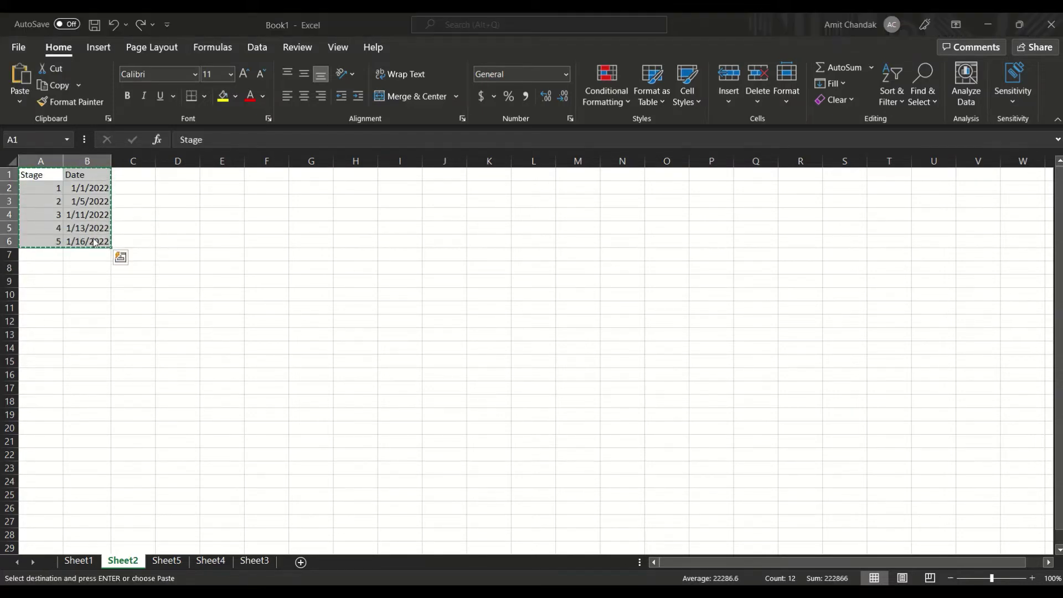
Step: Switch to Power BI Desktop and load the copied stage data as a manually entered table named Data1
key(alt+Tab)
key(alt+Tab)
key(alt+Tab)
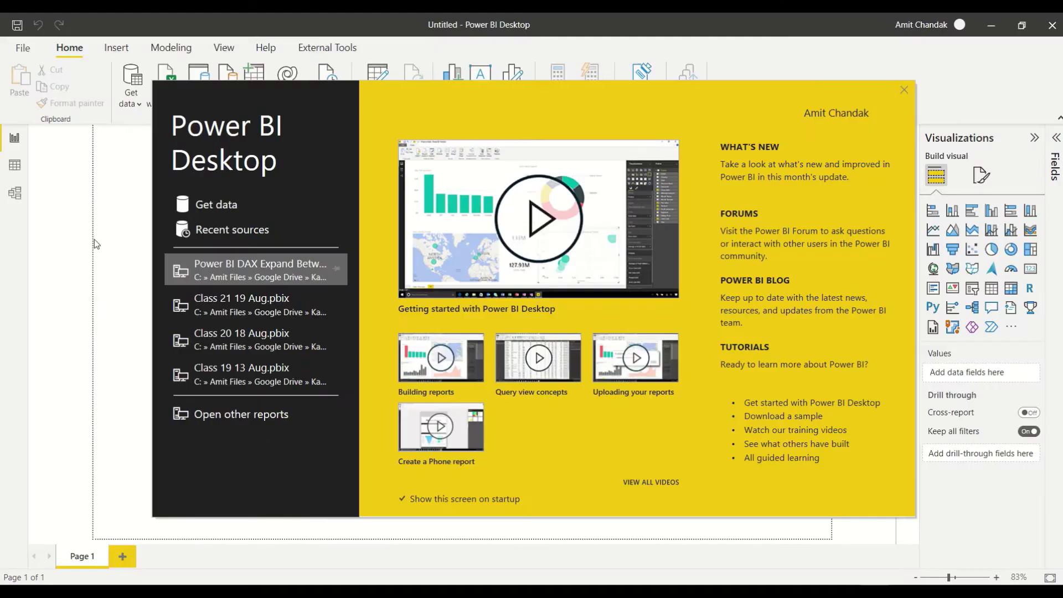
click(904, 90)
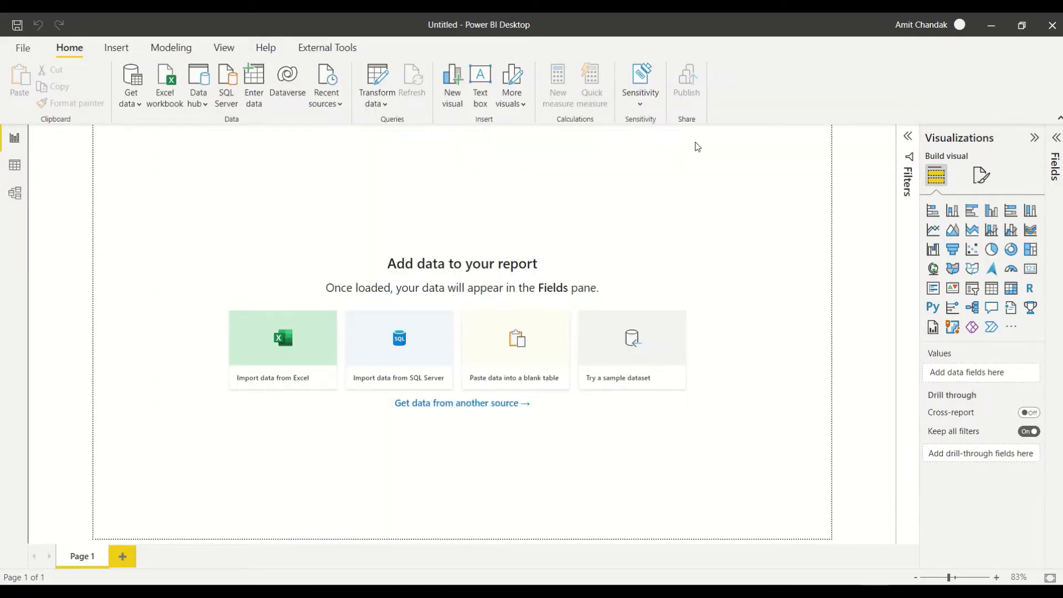
click(263, 115)
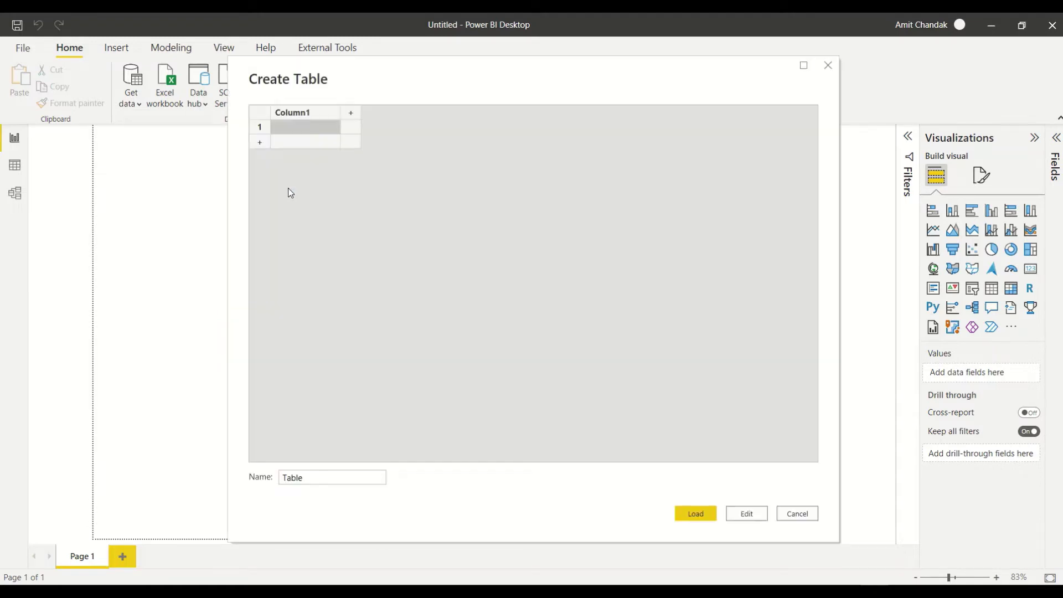
key(ctrl+v)
click(336, 483)
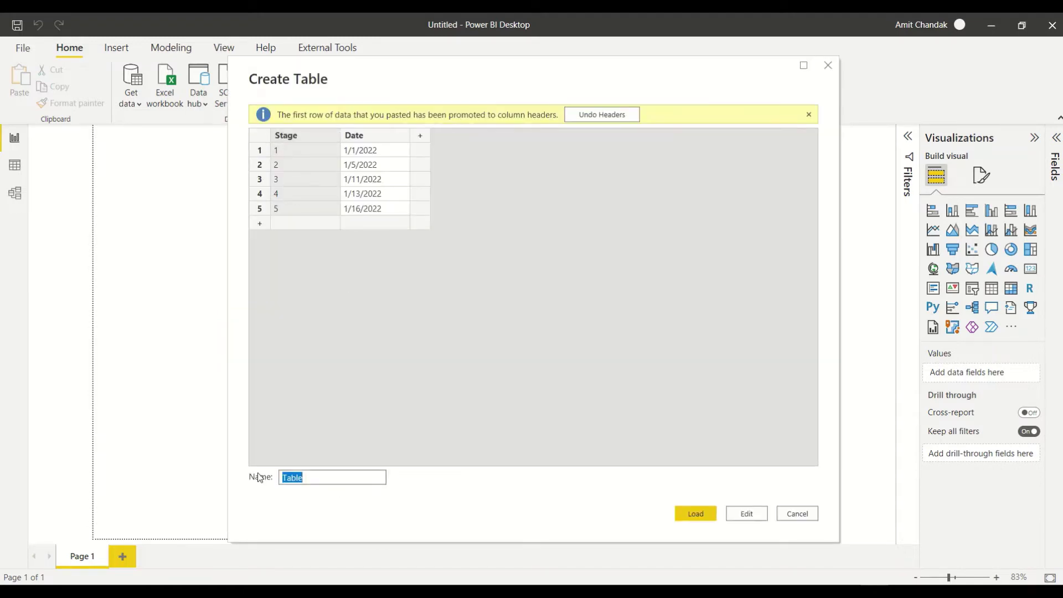
text(Data1)
click(693, 515)
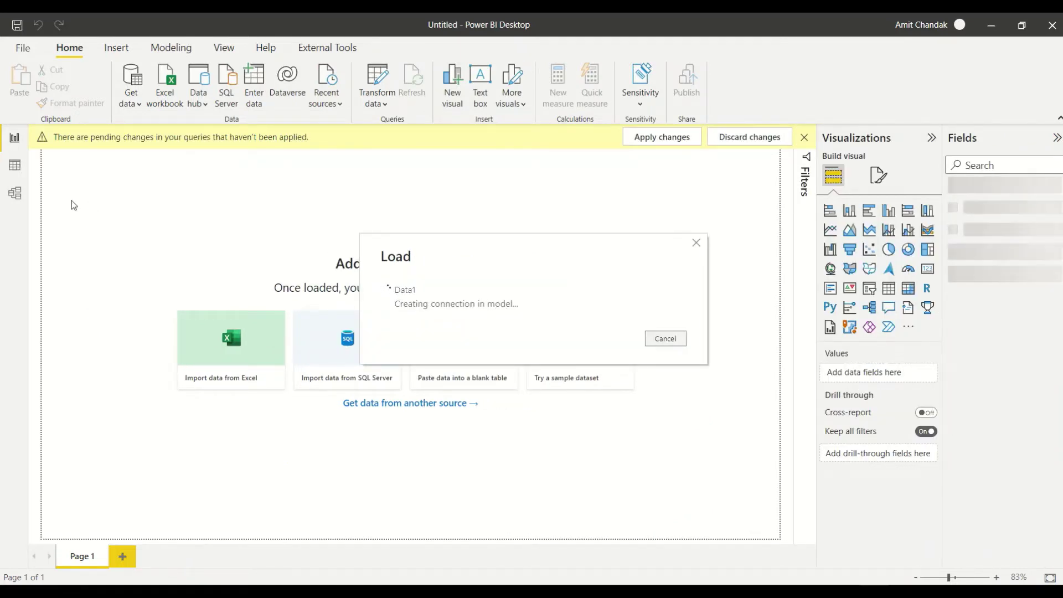
Step: Show the rows of the Data1 table and add a calculated column named next
click(15, 166)
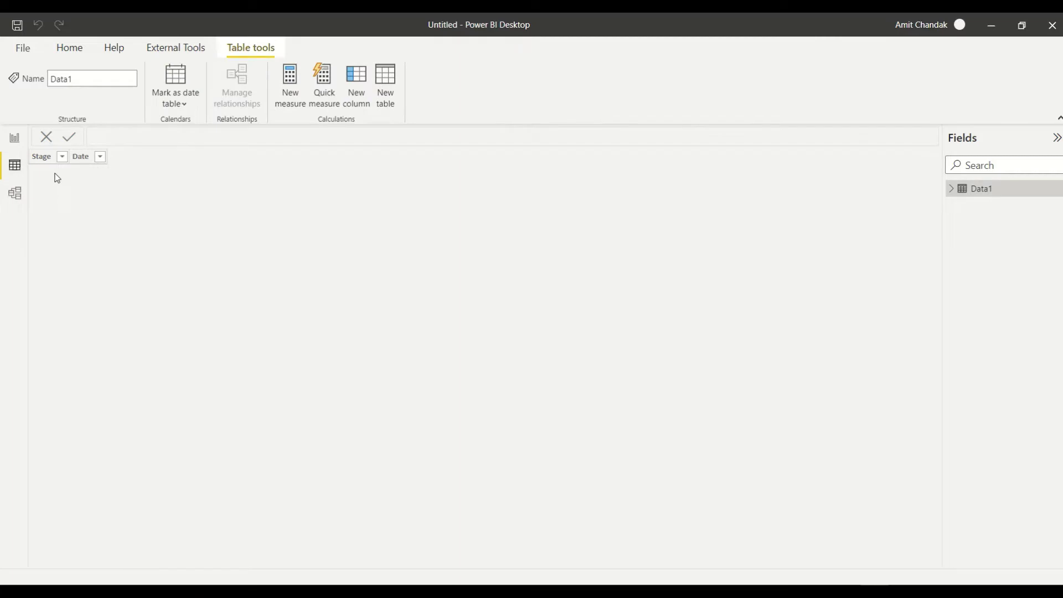
click(126, 162)
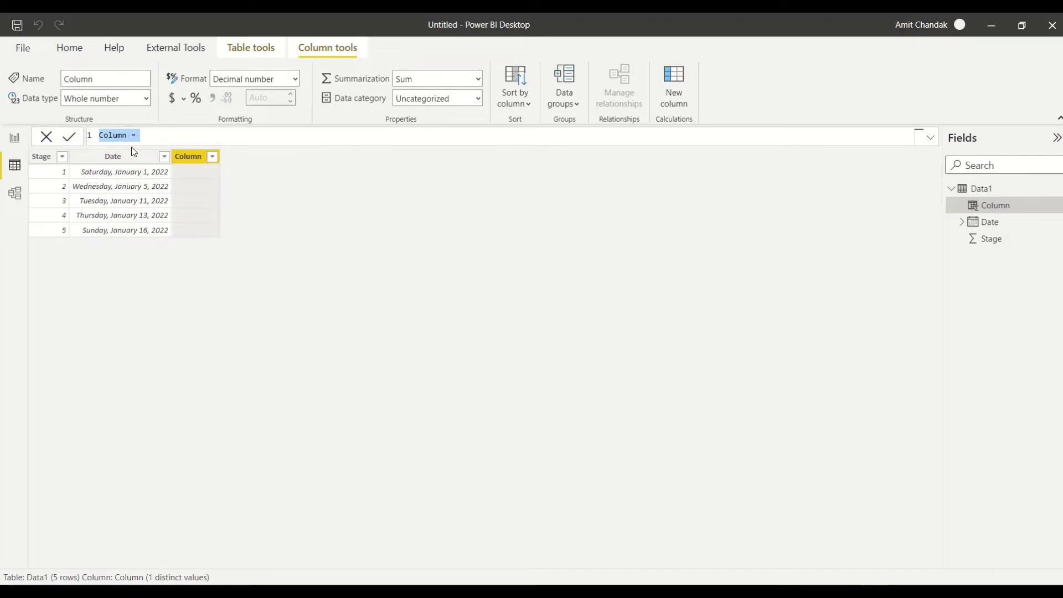
double_click(120, 136)
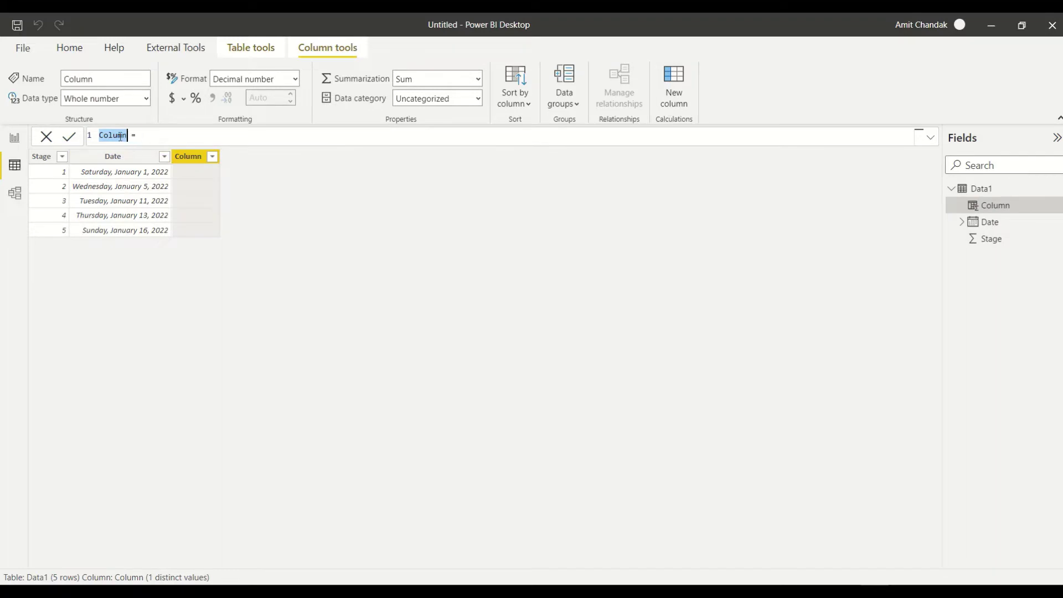
click(272, 134)
key(BackSpace)
key(BackSpace)
key(BackSpace)
key(BackSpace)
key(BackSpace)
key(BackSpace)
text(next)
Step: Begin the next column's formula with maxx over a filter of Data1, opening the filter condition with [Stage] =
text(ma)
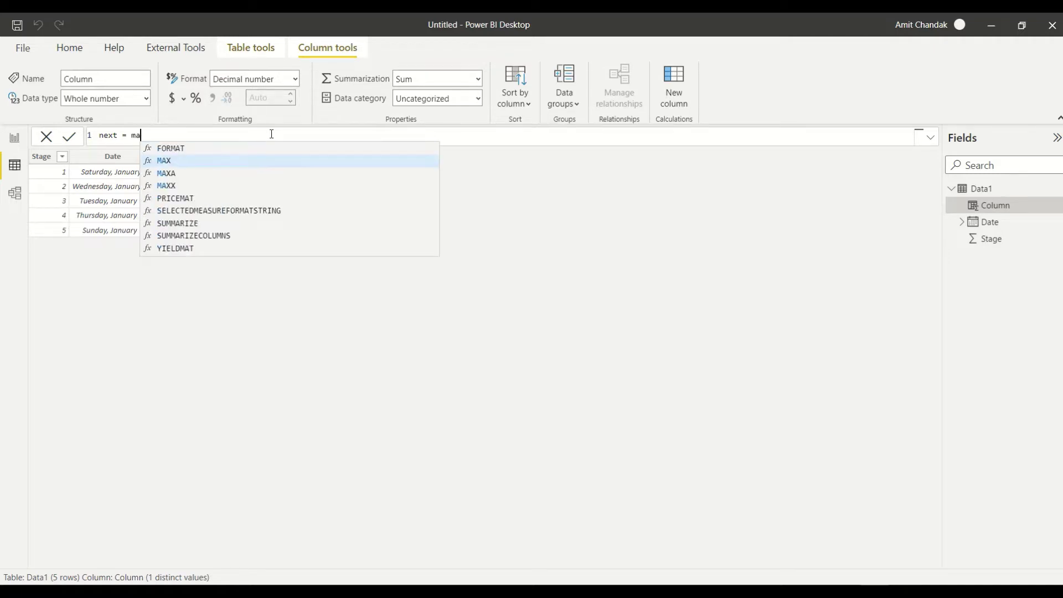
text(xx()
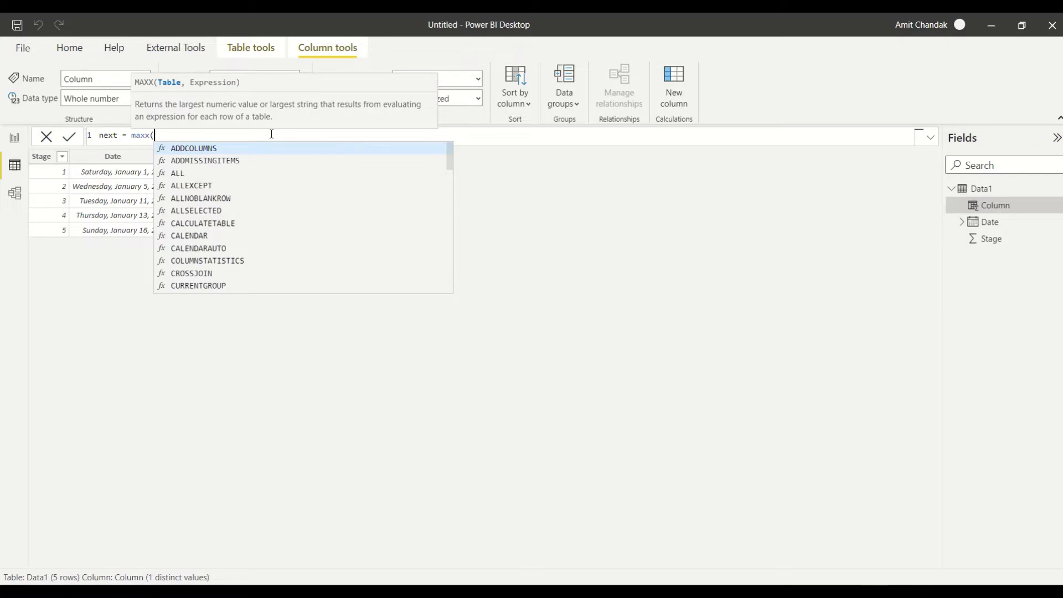
text(filter()
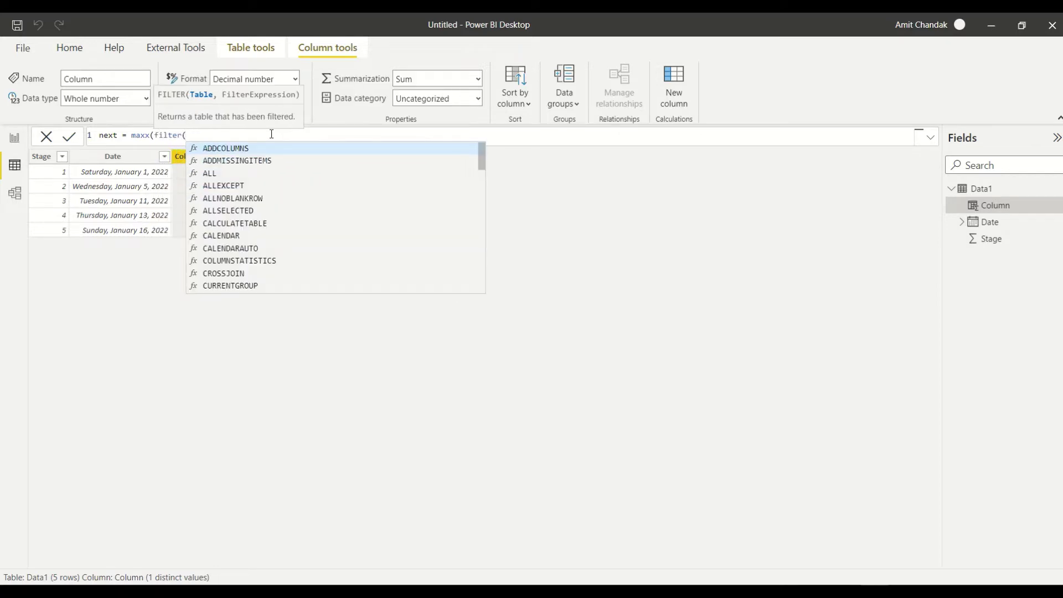
text(Data1,)
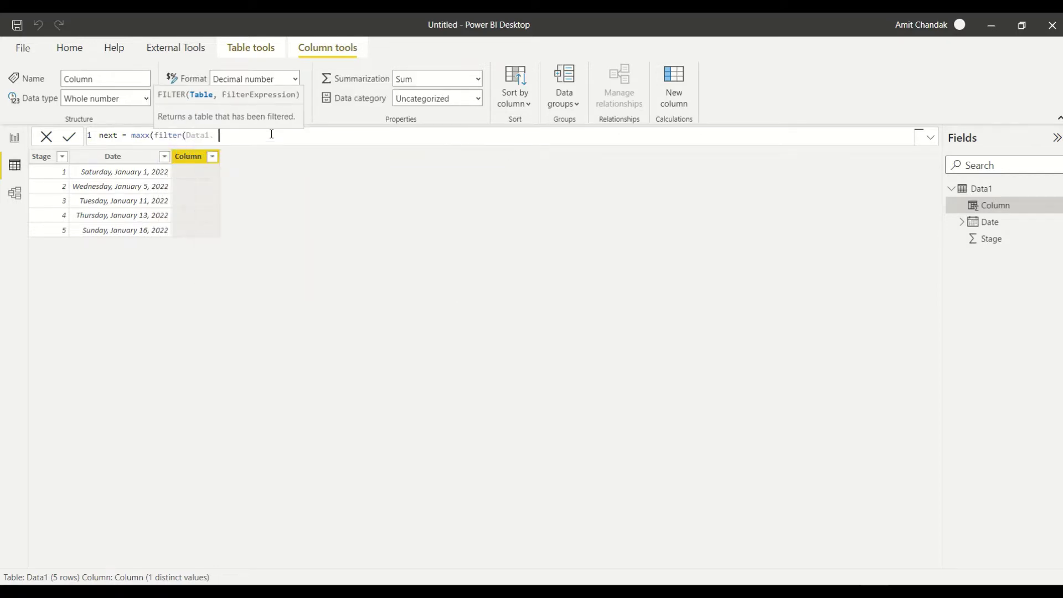
key(BackSpace)
text([sat)
key(BackSpace)
key(BackSpace)
key(Tab)
text(=)
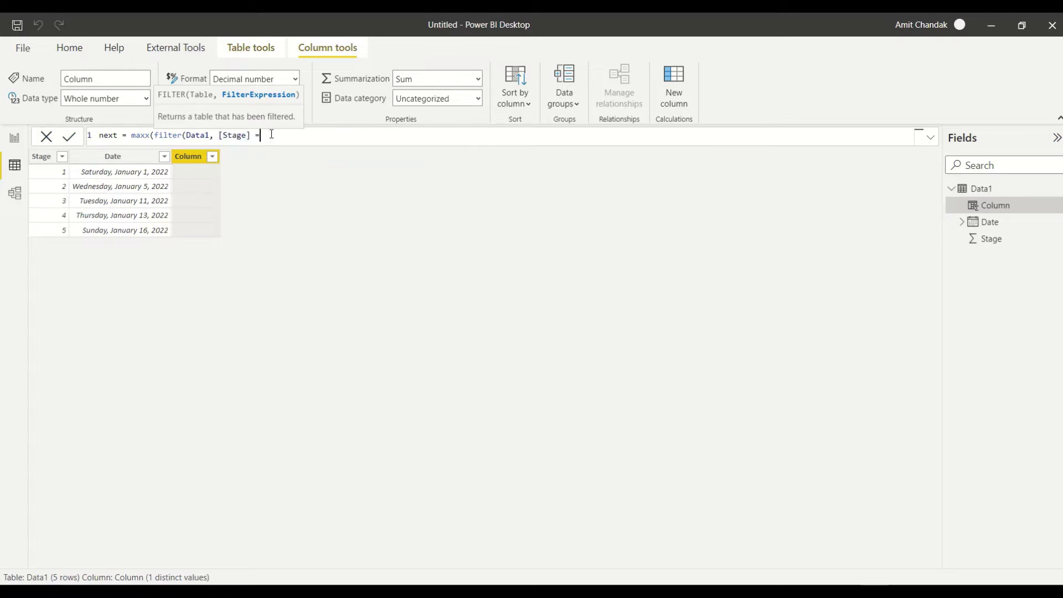
Step: Complete the next formula's condition with EARLIER(Data1[Stage]) -1, return [Date] from maxx, and commit the column
text( e)
key(Tab)
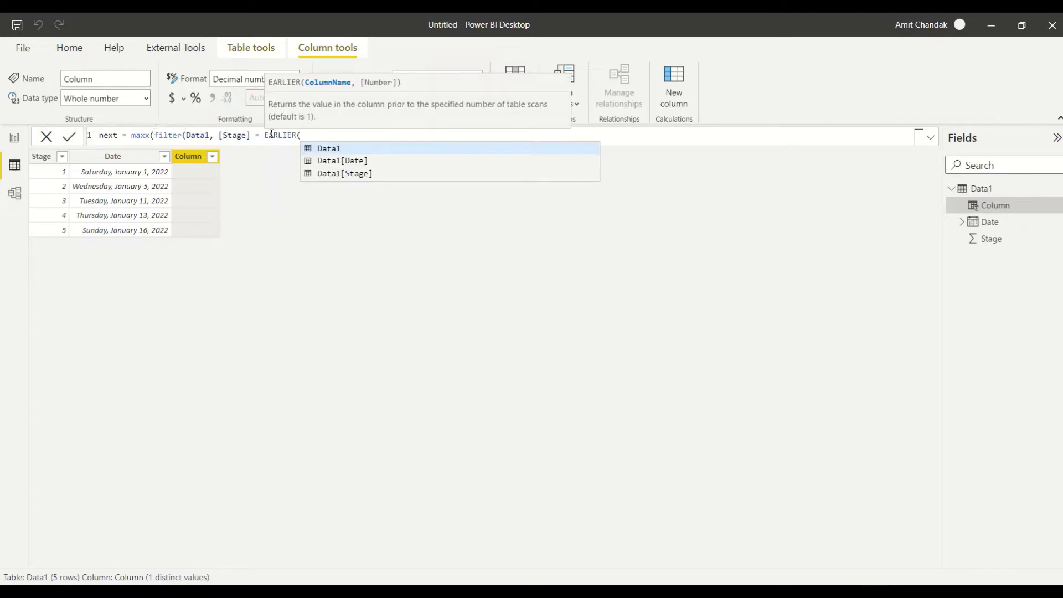
key(Down)
key(Down)
key(Tab)
text())
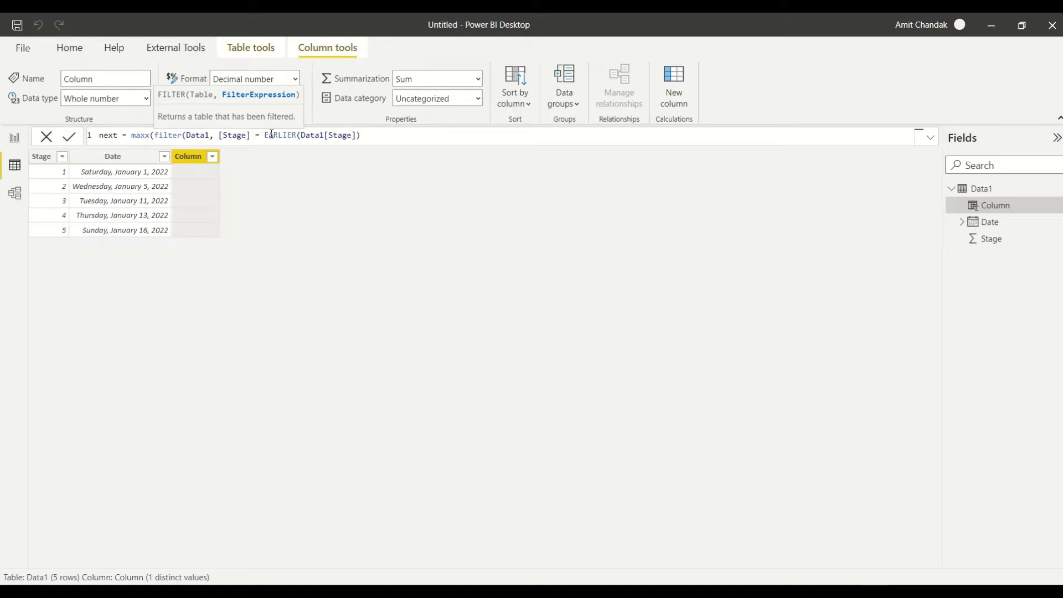
text(1 ), )
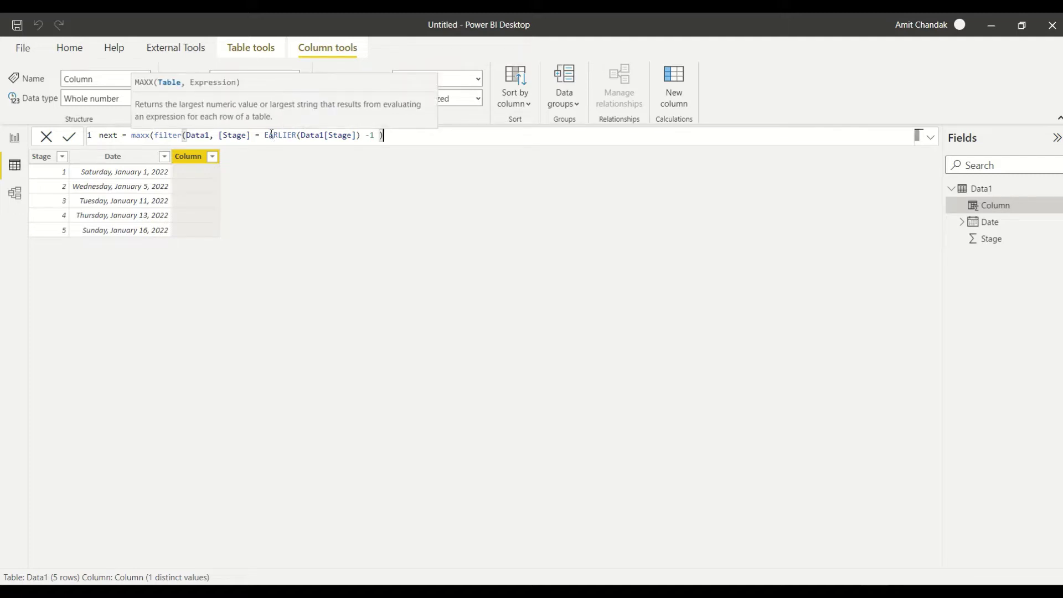
text([)
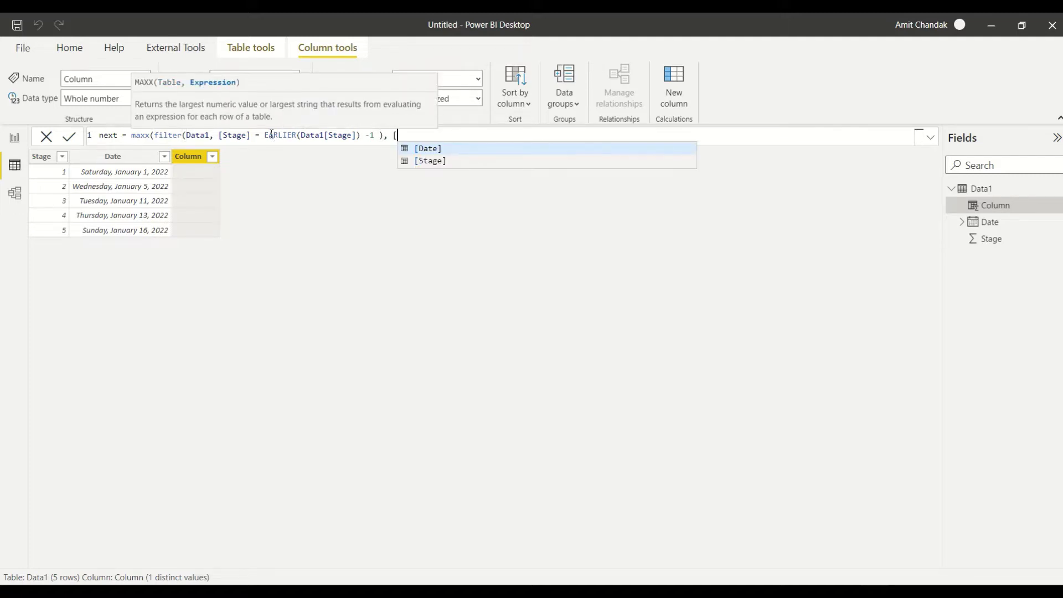
text(Date])
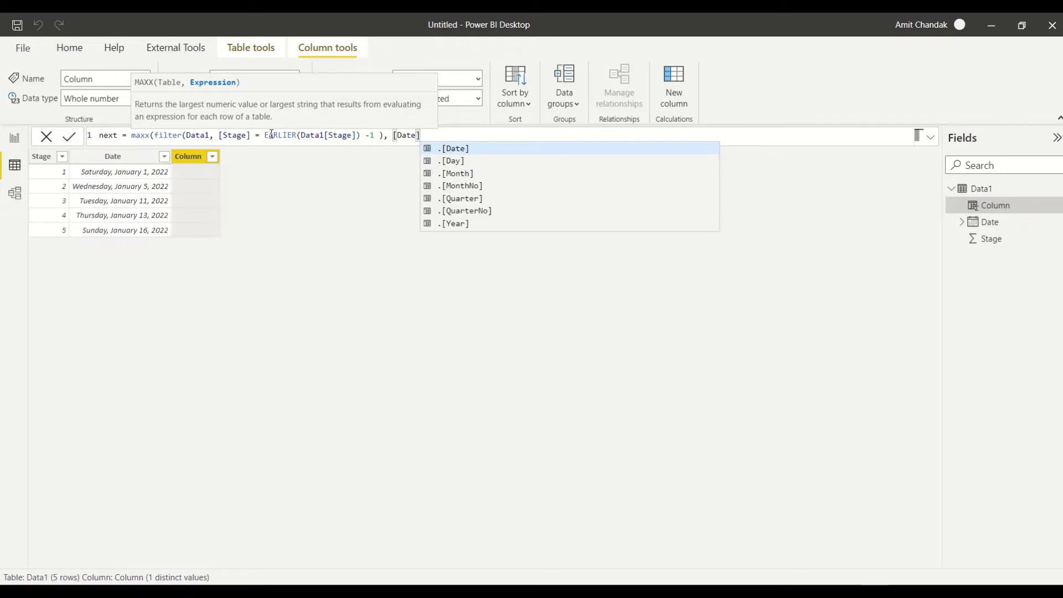
text())
key(Return)
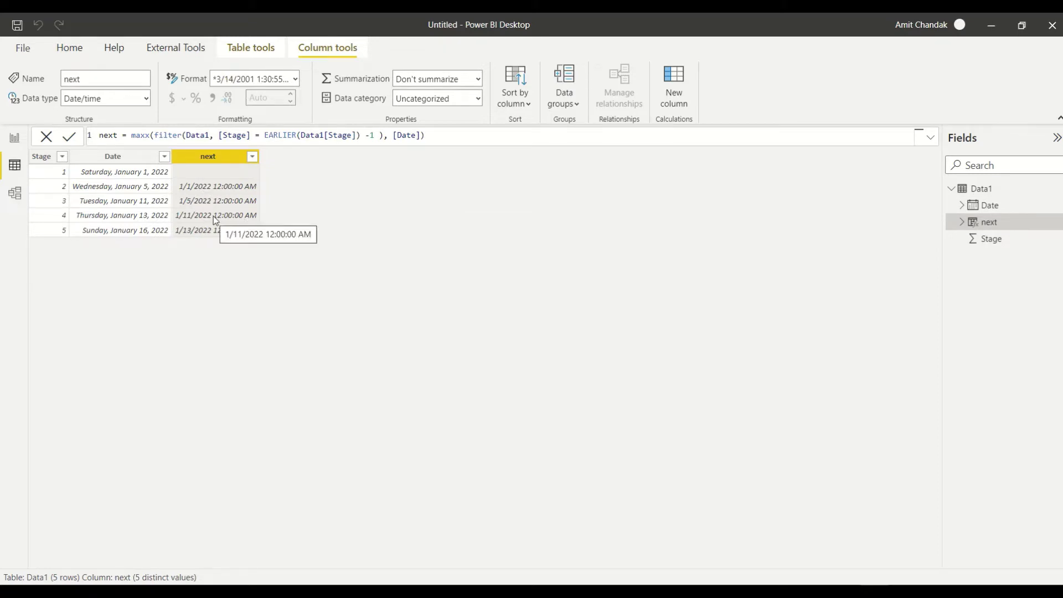
Step: Copy the next column's formula into a new calculated column in Data1 and name it Previous
drag(424, 135, 120, 126)
key(ctrl+c)
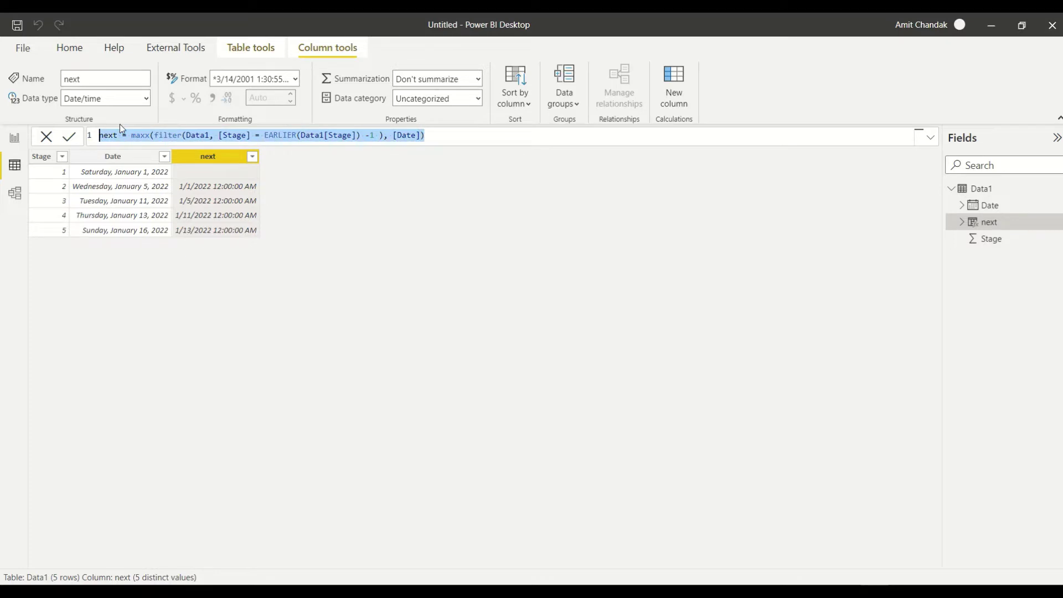
click(673, 104)
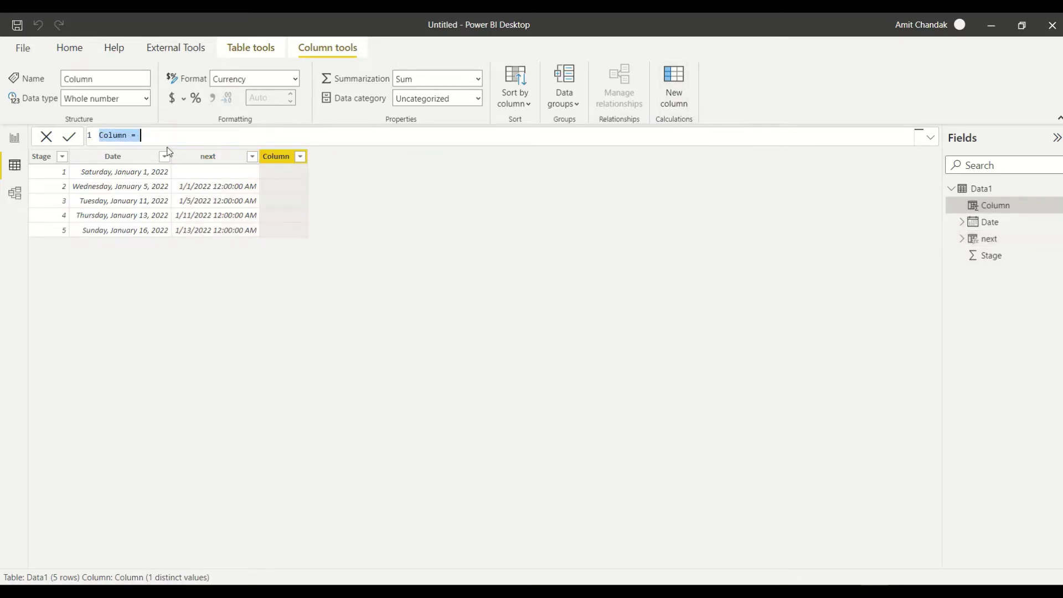
key(ctrl+v)
double_click(117, 135)
text(Previous)
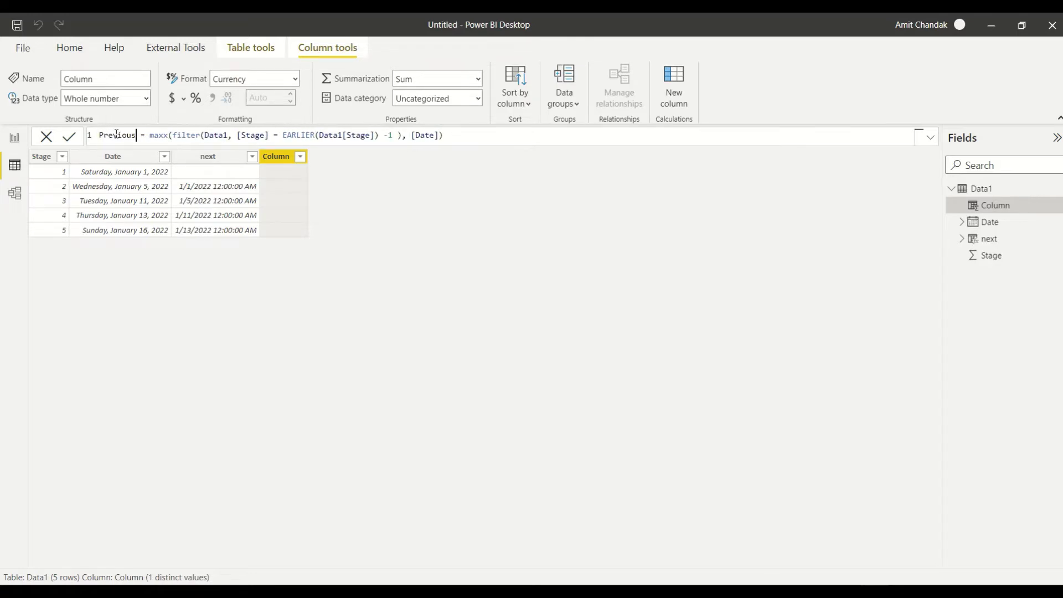
Step: Change the offset in the Previous formula to +1 and commit the column
key(Right)
key(Right)
key(Right)
key(Right)
key(Right)
key(Right)
key(Right)
key(Right)
key(Right)
key(Right)
key(Right)
key(Right)
key(Right)
key(Right)
key(Right)
key(Right)
key(Right)
key(Right)
key(Right)
key(Right)
key(BackSpace)
text(+)
key(Return)
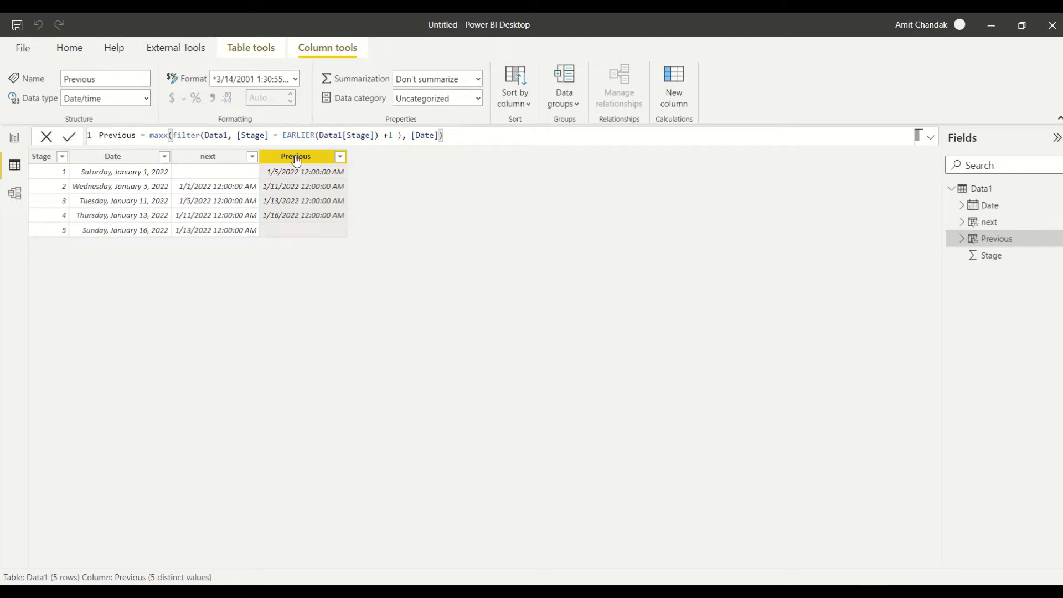
Step: Examine the condition comparing [Stage] with EARLIER(Data1[Stage]) in the Previous formula
double_click(254, 137)
drag(278, 136, 380, 136)
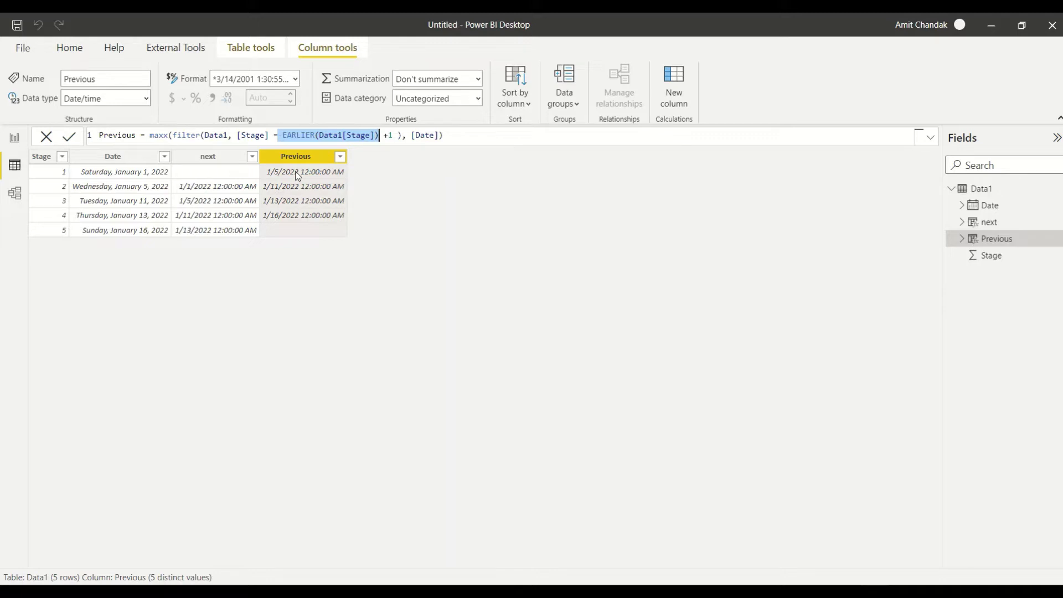
click(449, 214)
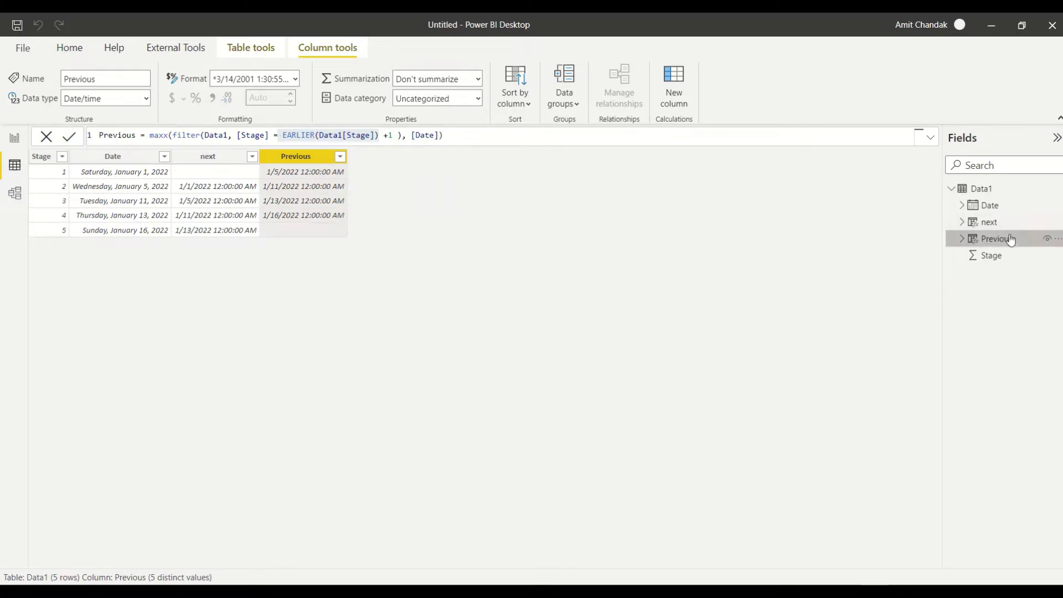
Step: Add another calculated column to Data1 and fill it with a copy of the next column's formula
click(990, 222)
drag(460, 137, 78, 139)
key(ctrl+c)
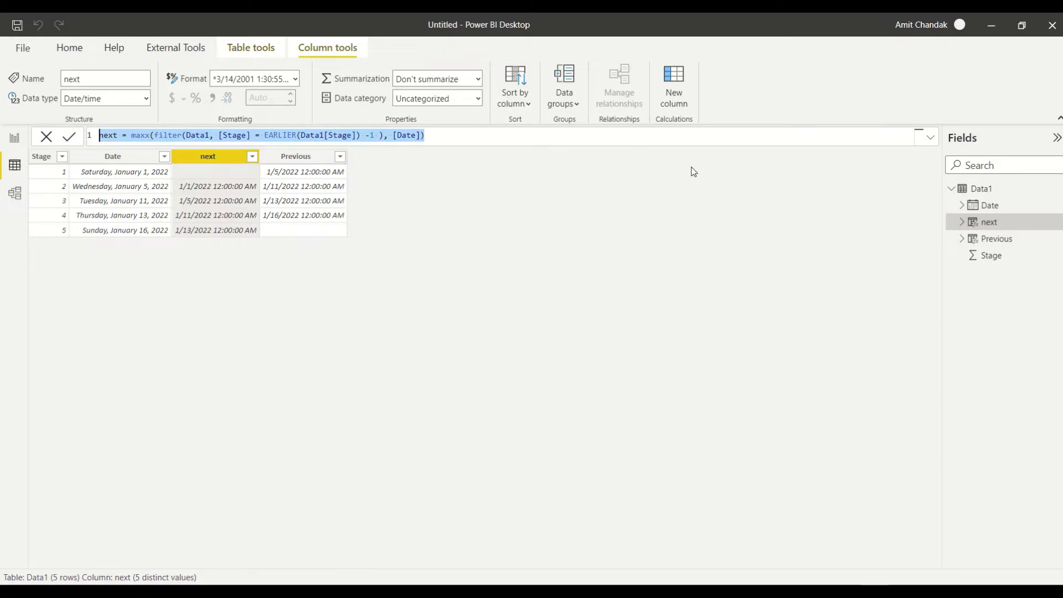
click(682, 104)
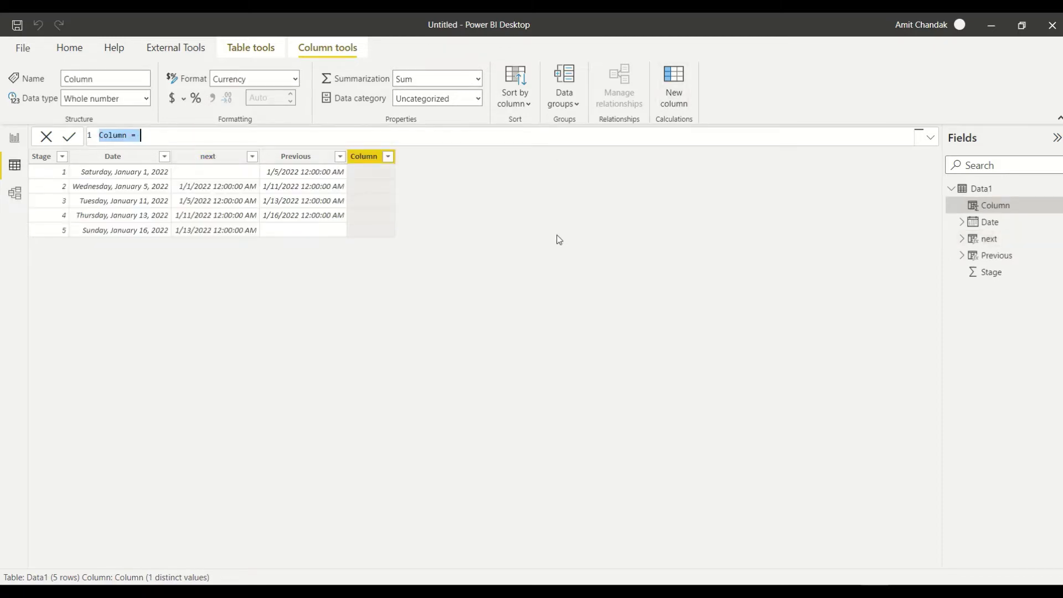
key(ctrl+v)
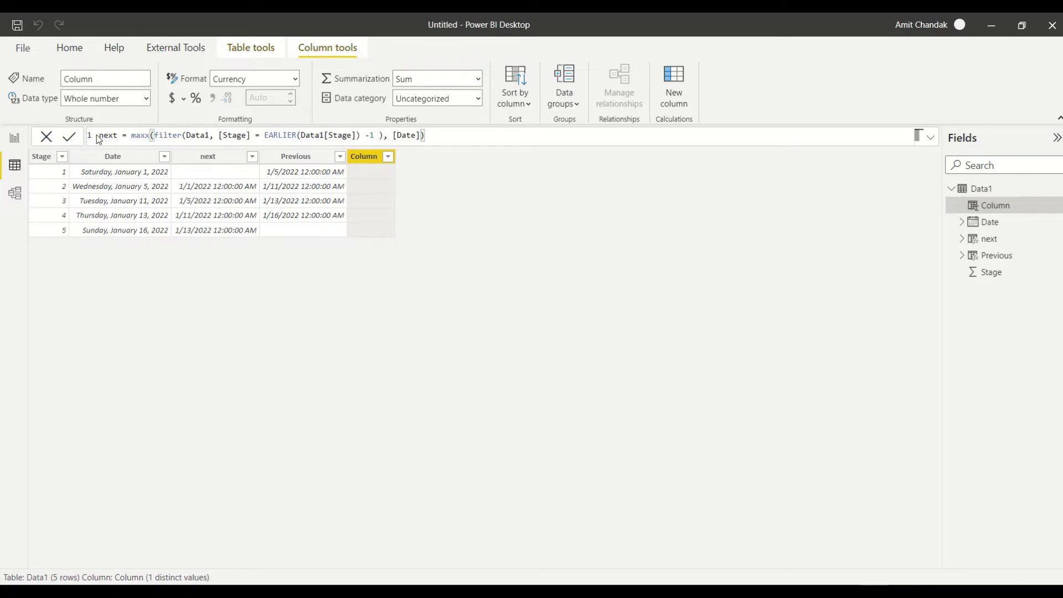
Step: Replace the column name in the pasted formula with diff
click(101, 136)
text(diff )
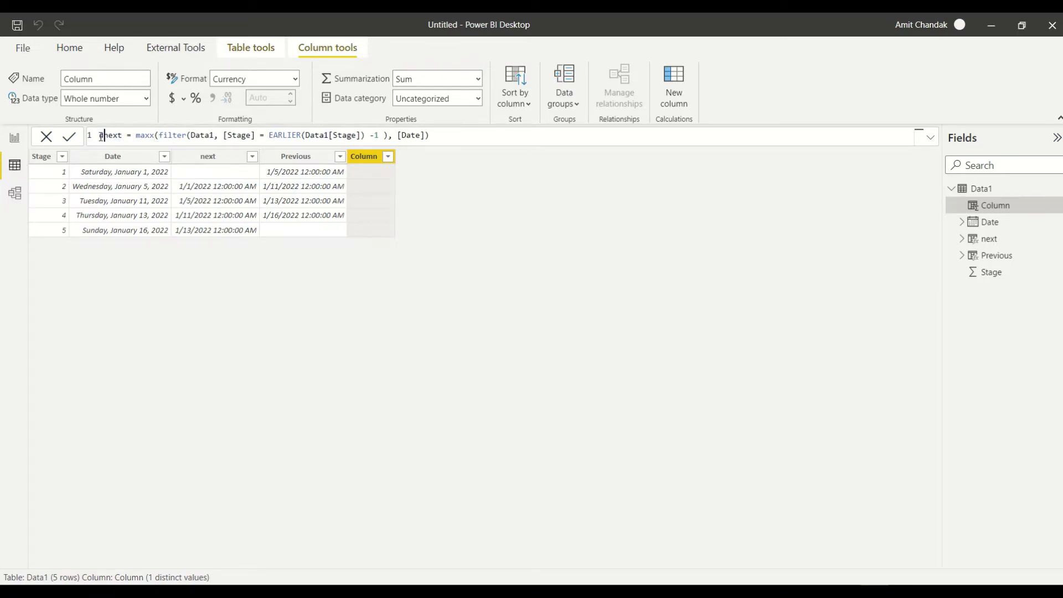
text(with)
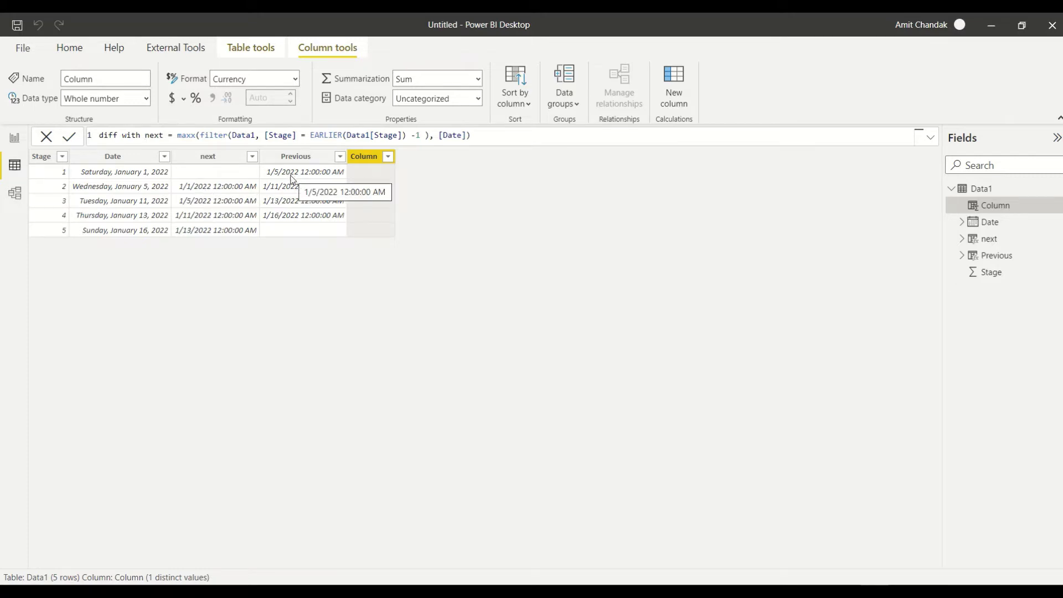
click(147, 136)
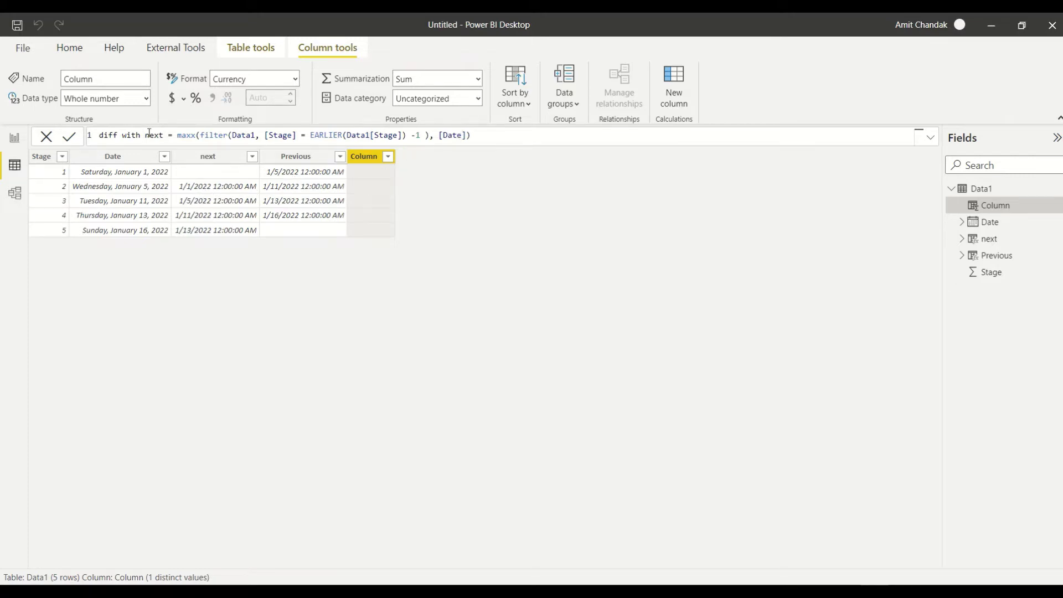
double_click(162, 135)
key(BackSpace)
key(BackSpace)
key(BackSpace)
key(BackSpace)
key(BackSpace)
key(BackSpace)
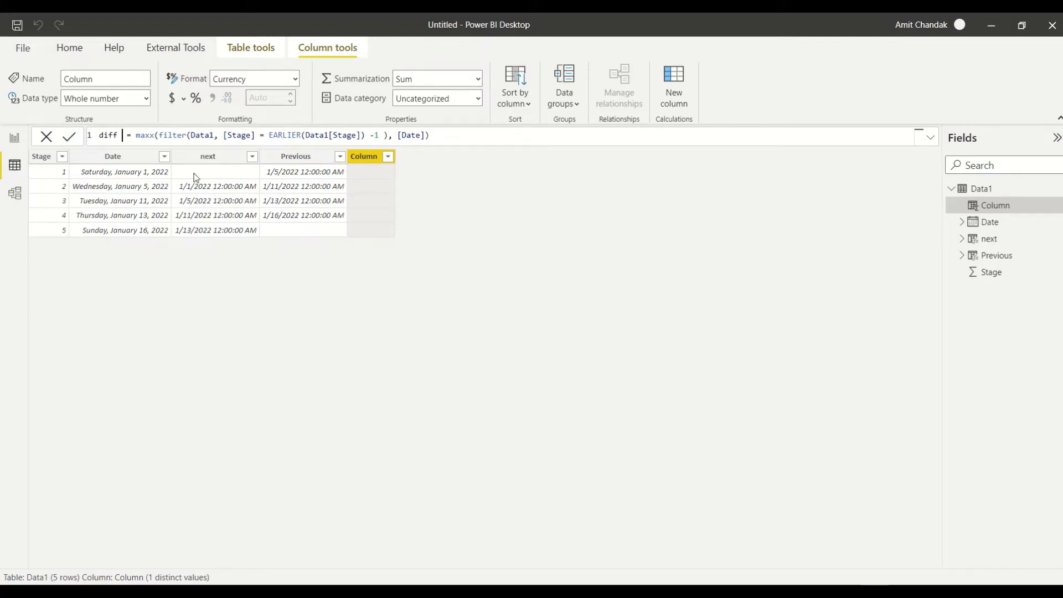
Step: Wrap the diff formula's maxx expression in datediff with [Date] as the second date and day as the interval, and commit it
click(136, 137)
text(datediff()
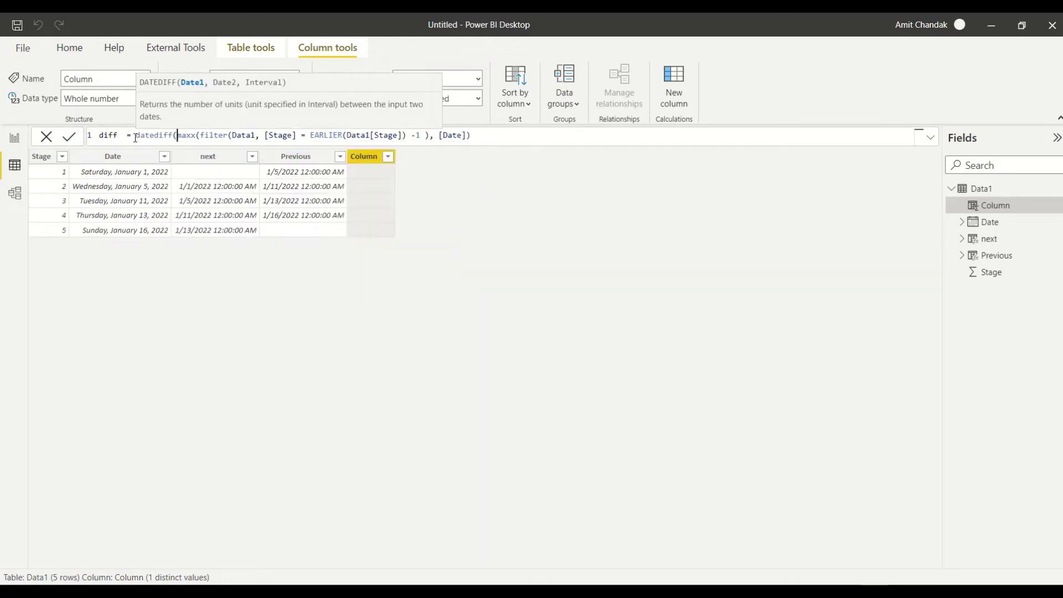
click(486, 135)
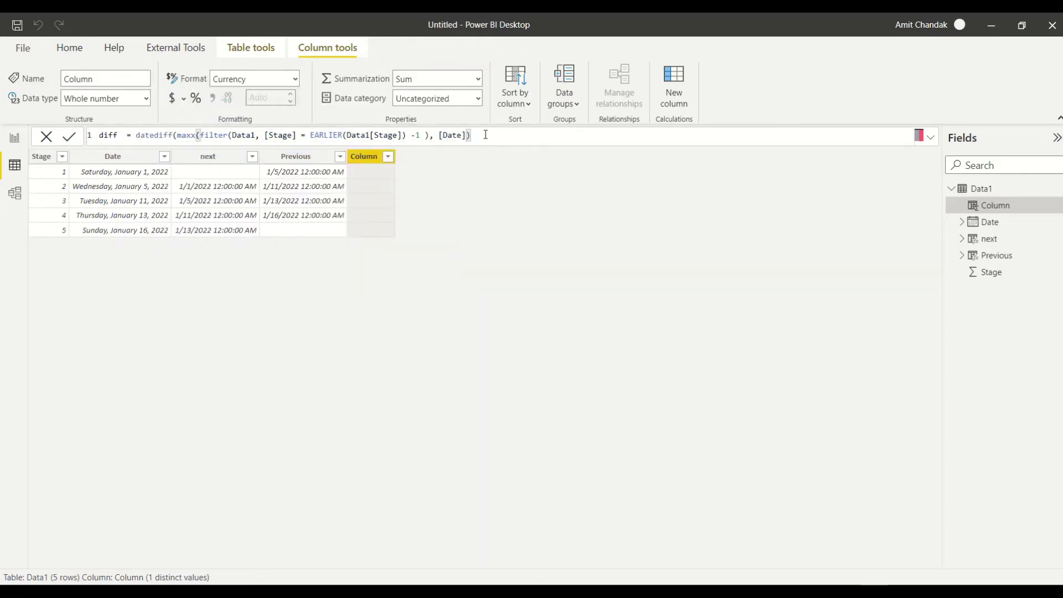
text(, [Date)
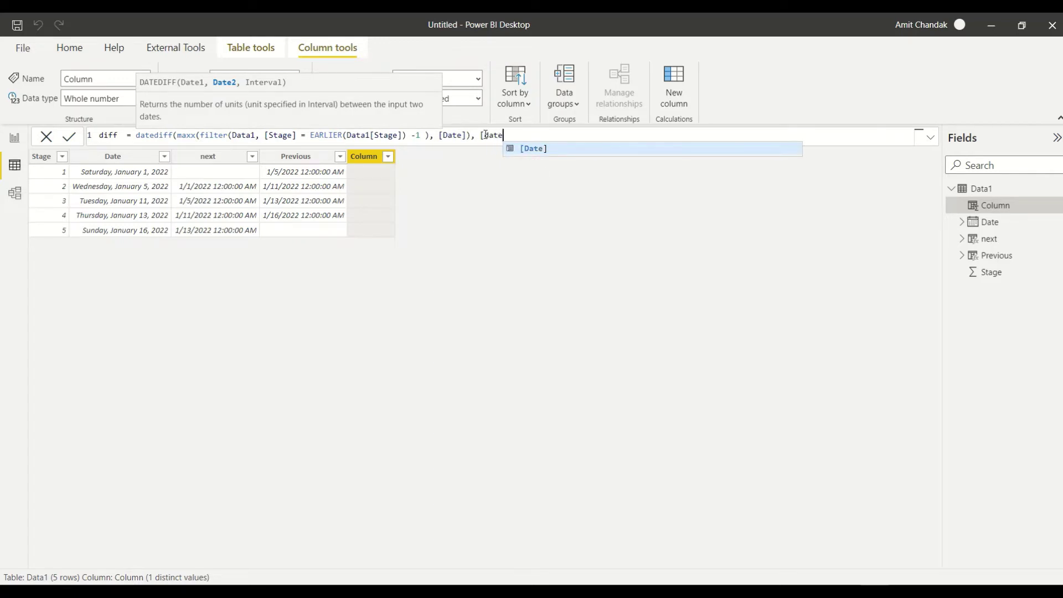
text(],)
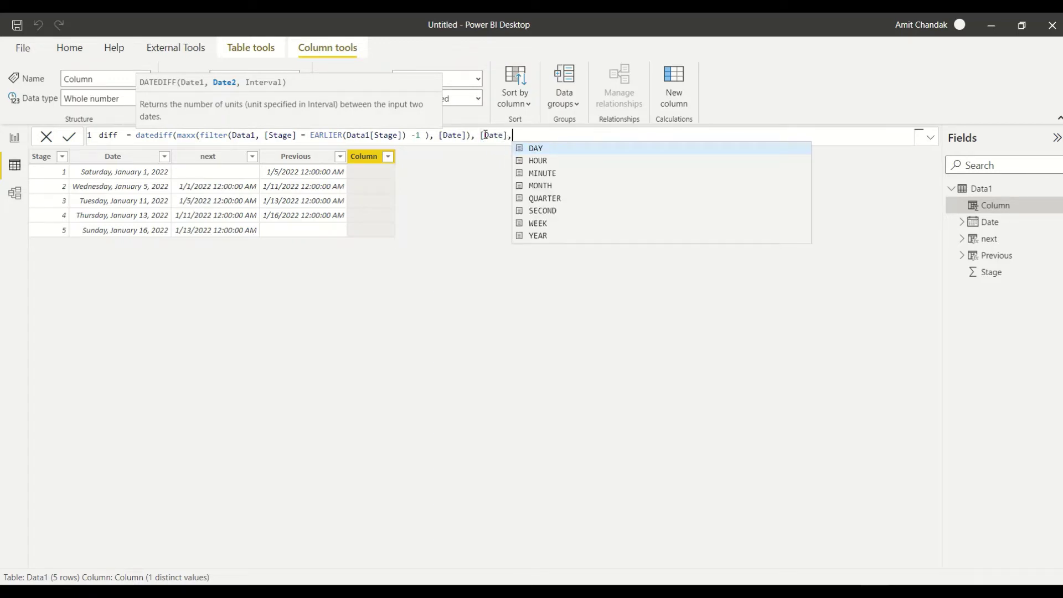
text(day))
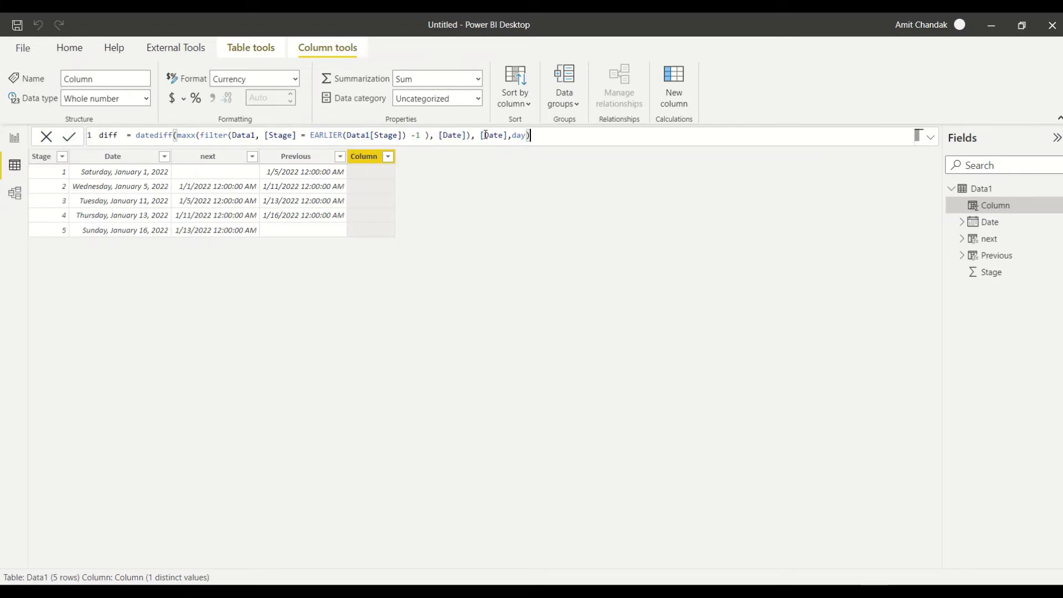
key(Return)
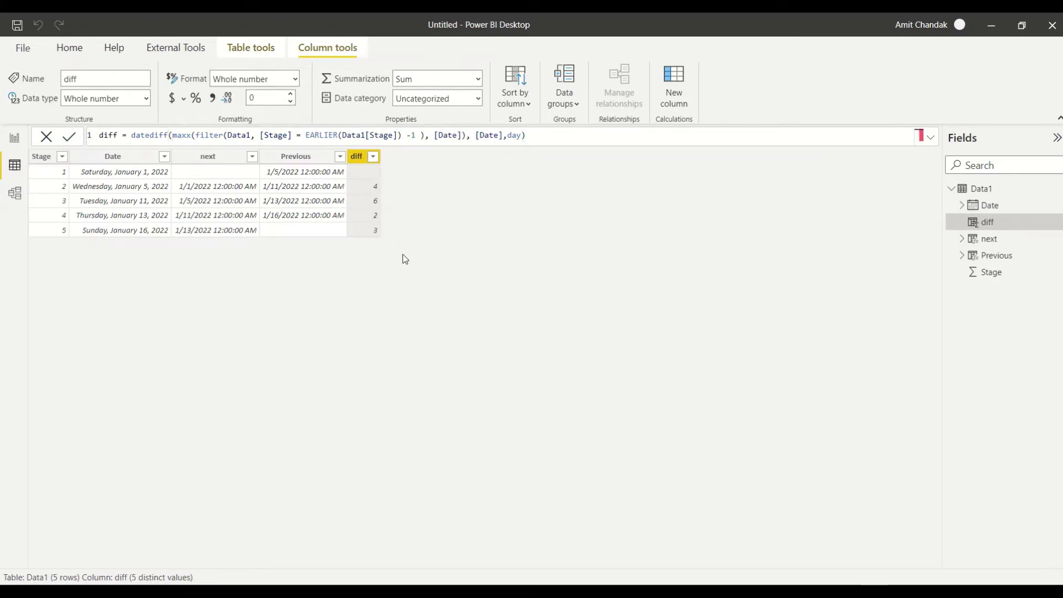
Step: Switch to Excel, copy the Stage and Date table in A1:B6 of Sheet5, and return to Power BI Desktop
key(alt+Tab)
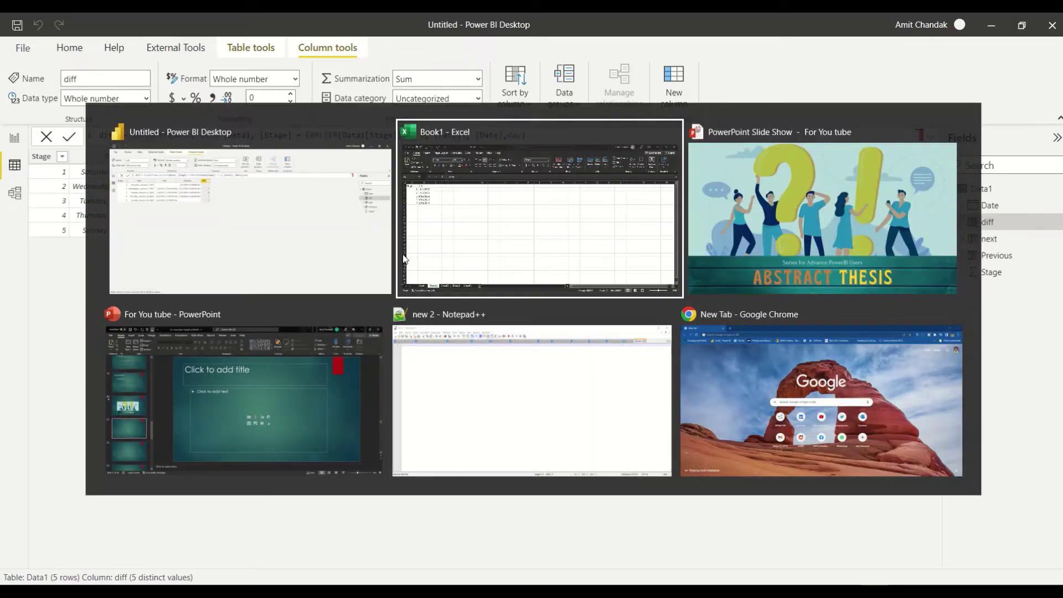
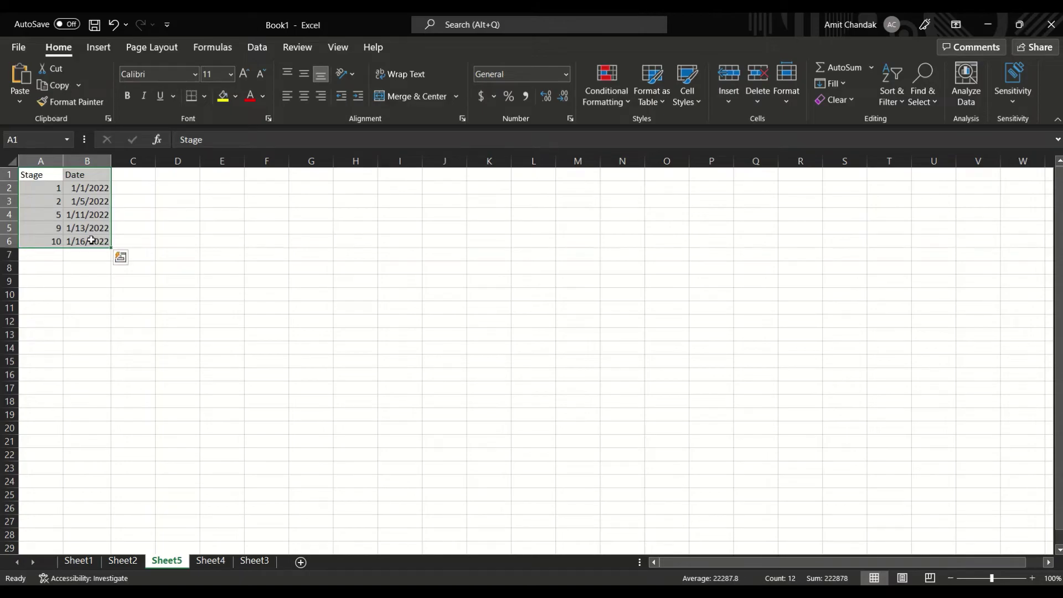
key(alt+Tab)
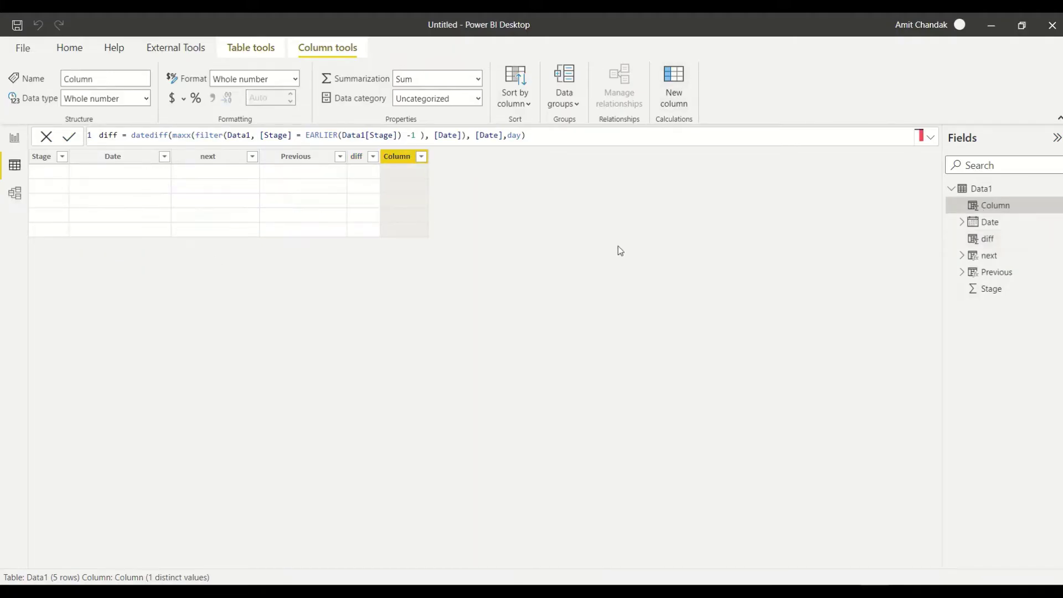
key(Escape)
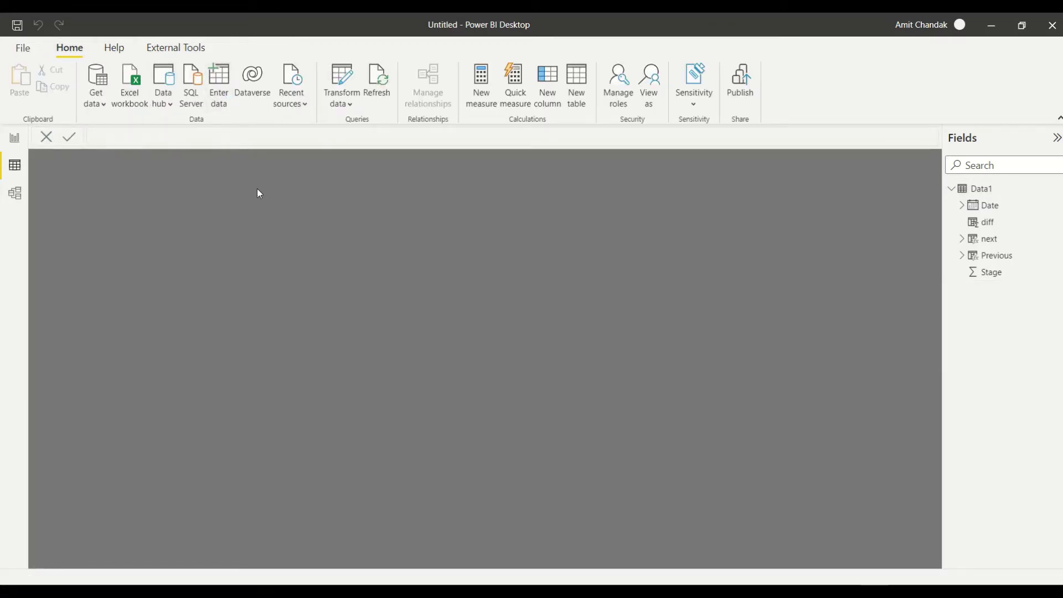
Step: Create a table from the copied Stage and Date rows, name it Data2, and load it
text(Stage	Date 1	1/1/2022 2	1/5/2022 5	1/11/2022 9	1/13/2022 10	1/16/2022)
key(Tab)
text(Data)
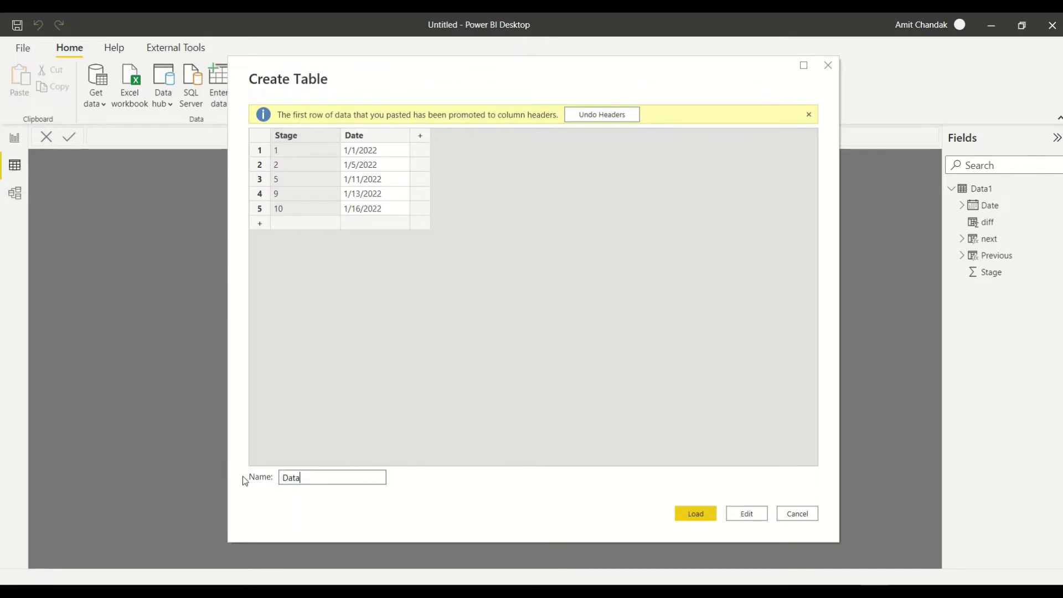
text(2)
key(Return)
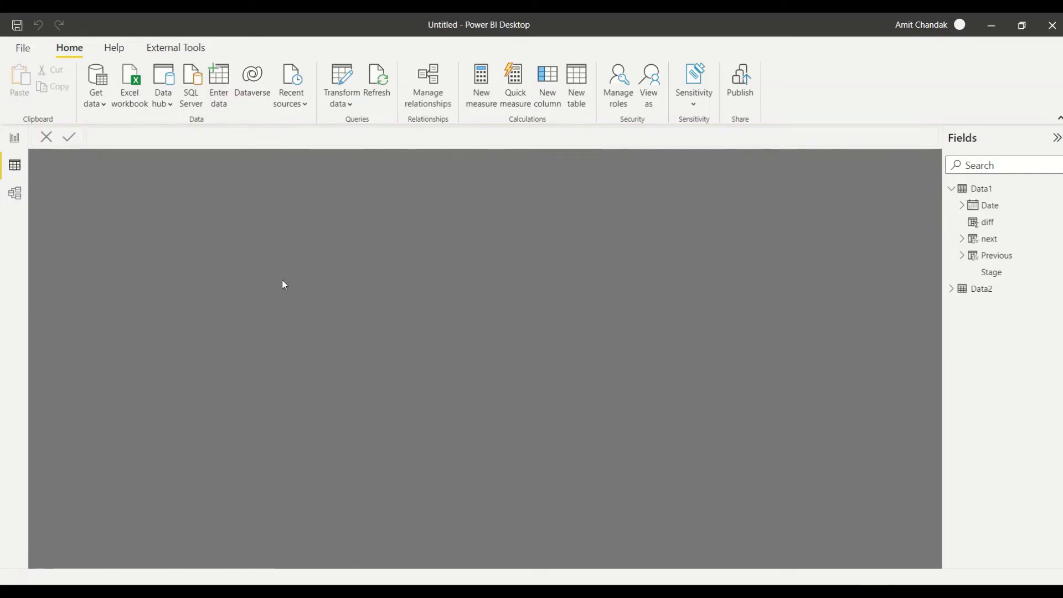
Step: Show the Data2 table's rows and add a calculated column to it
click(15, 165)
click(977, 289)
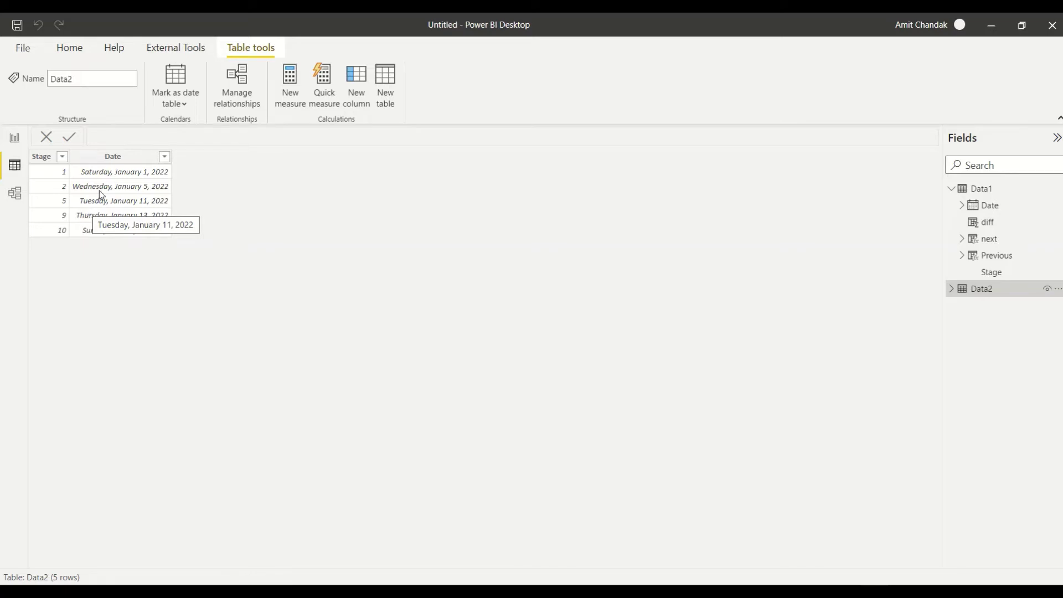
click(122, 157)
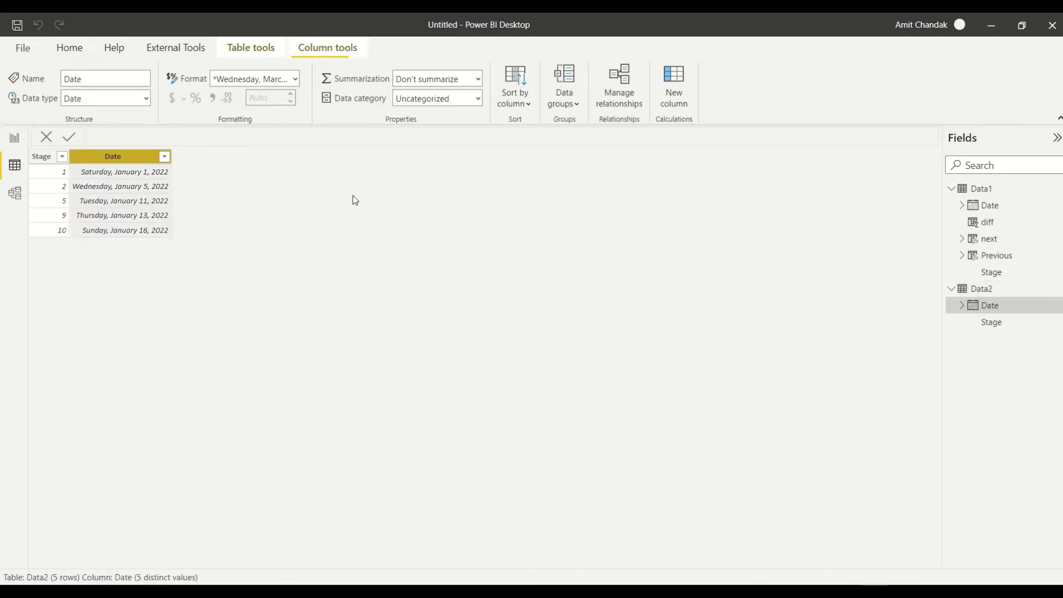
click(674, 100)
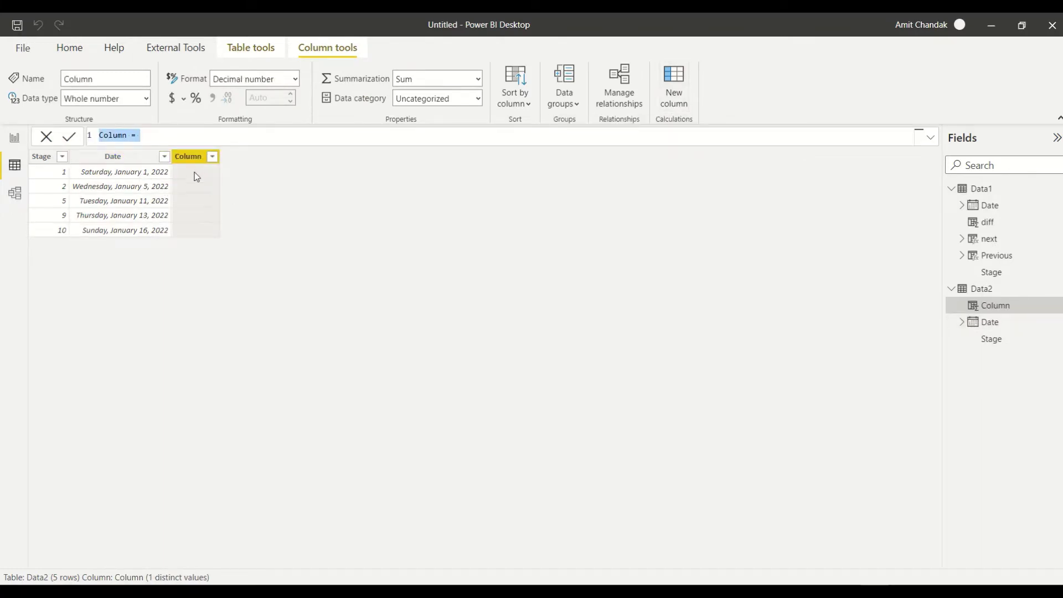
click(158, 137)
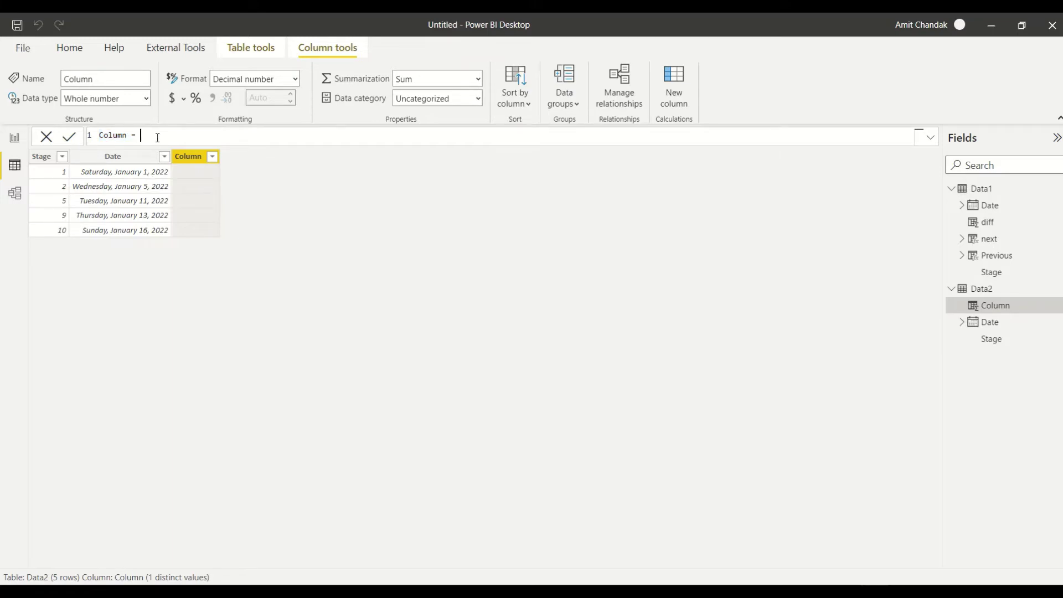
Step: Begin the column formula with the variable _nextStg set to a maxx over a filter of the Data2 table
text(var)
text( s)
text(nextSt)
text(g )
text(= maxx)
text((fi)
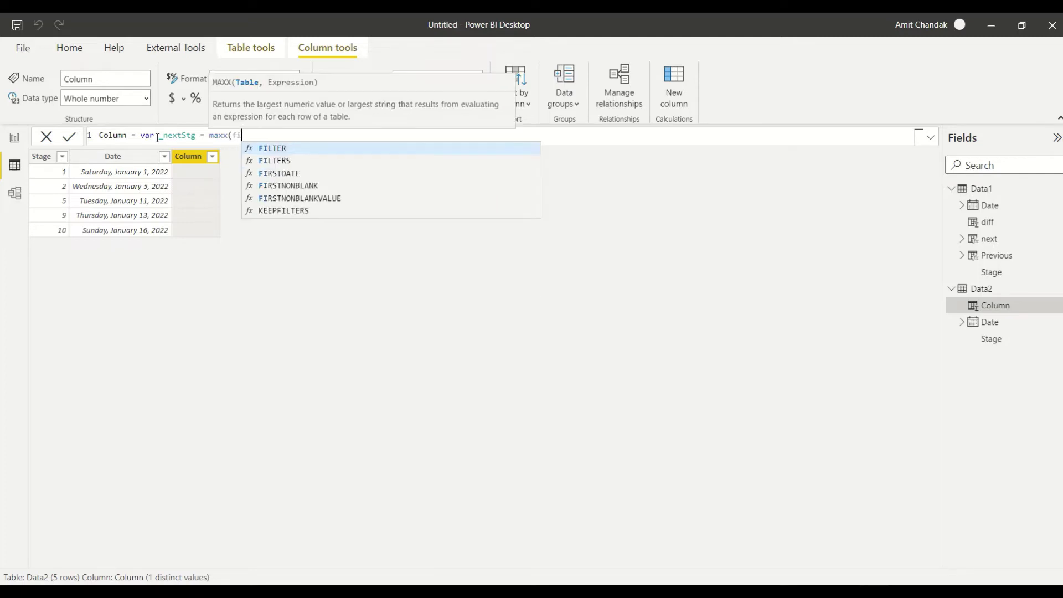
text(lter(Tab)
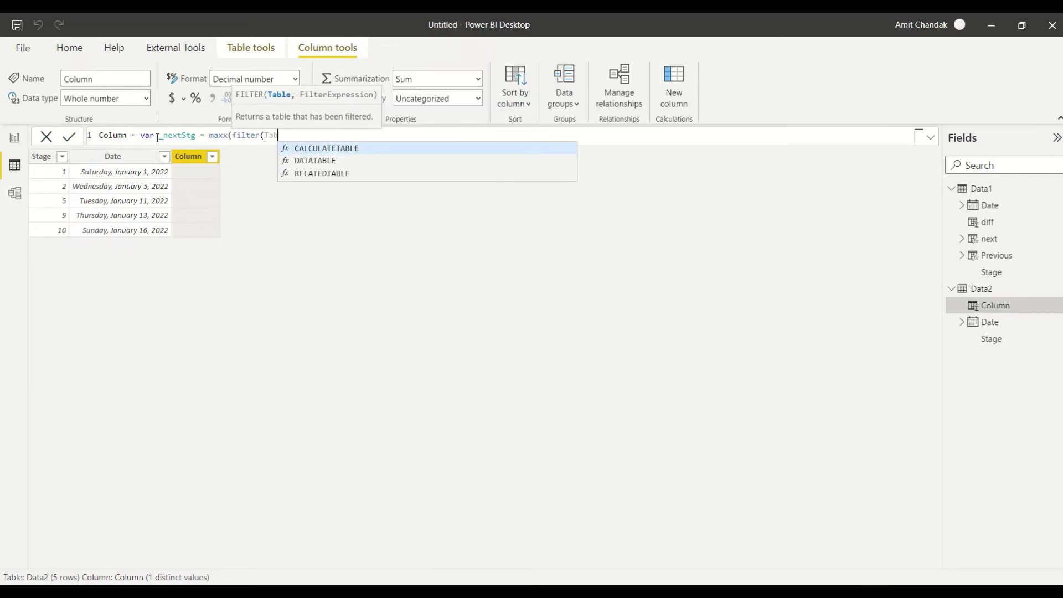
key(BackSpace)
key(BackSpace)
key(BackSpace)
text(date)
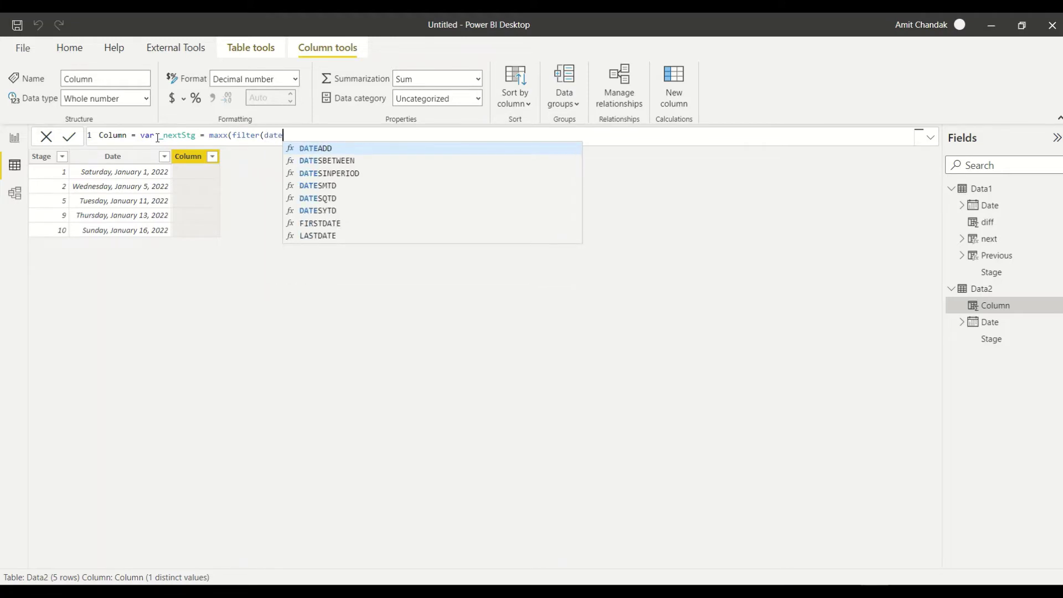
key(BackSpace)
key(BackSpace)
key(BackSpace)
key(BackSpace)
text(Data2)
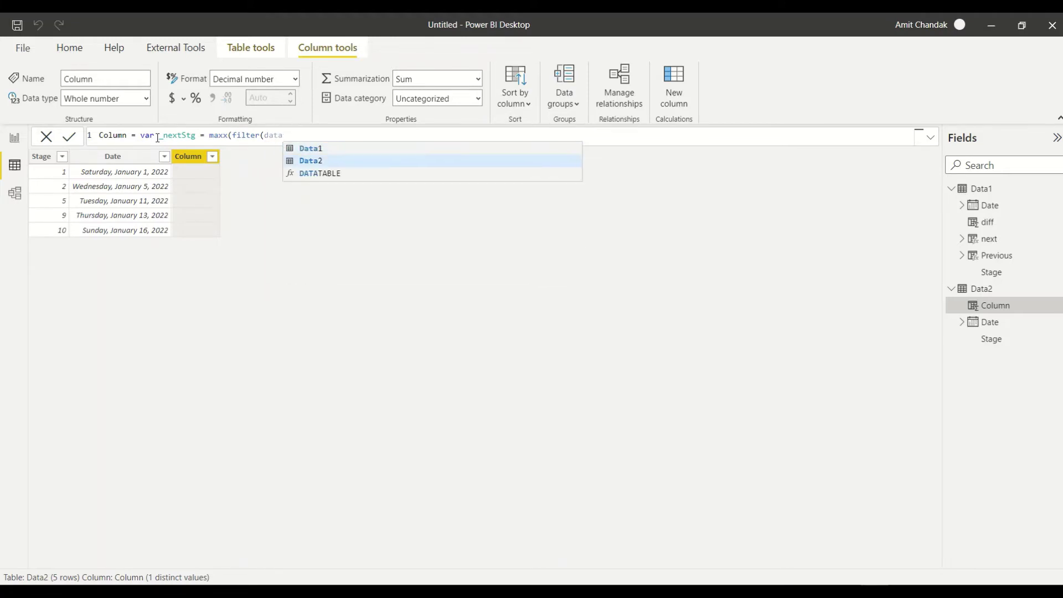
Step: Give the Data2 filter the condition [Stage] > EARLIER(Data2[Stage]) and close it
text(, [s)
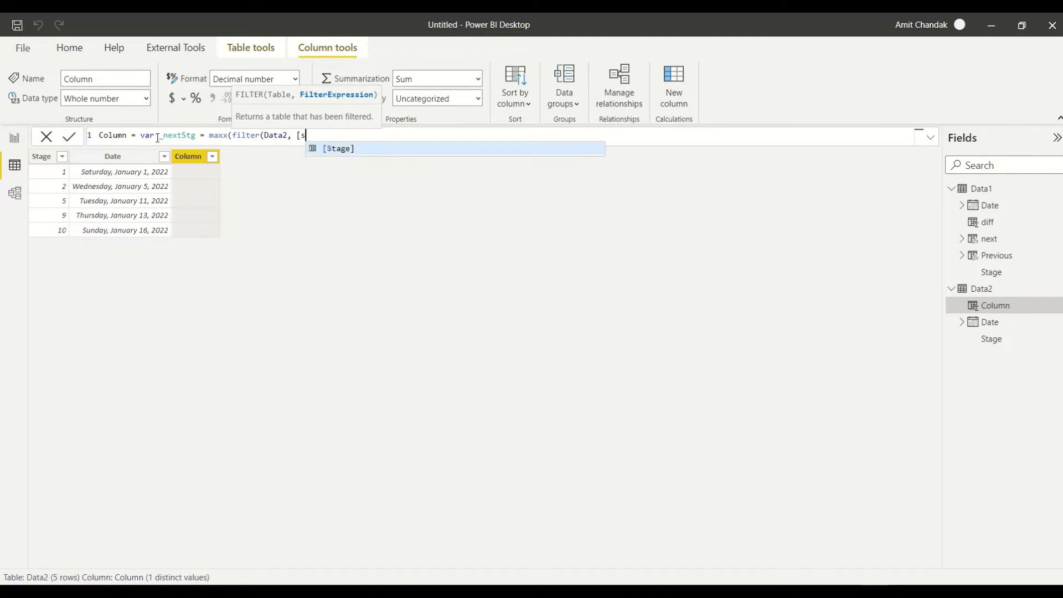
key(Tab)
text(>)
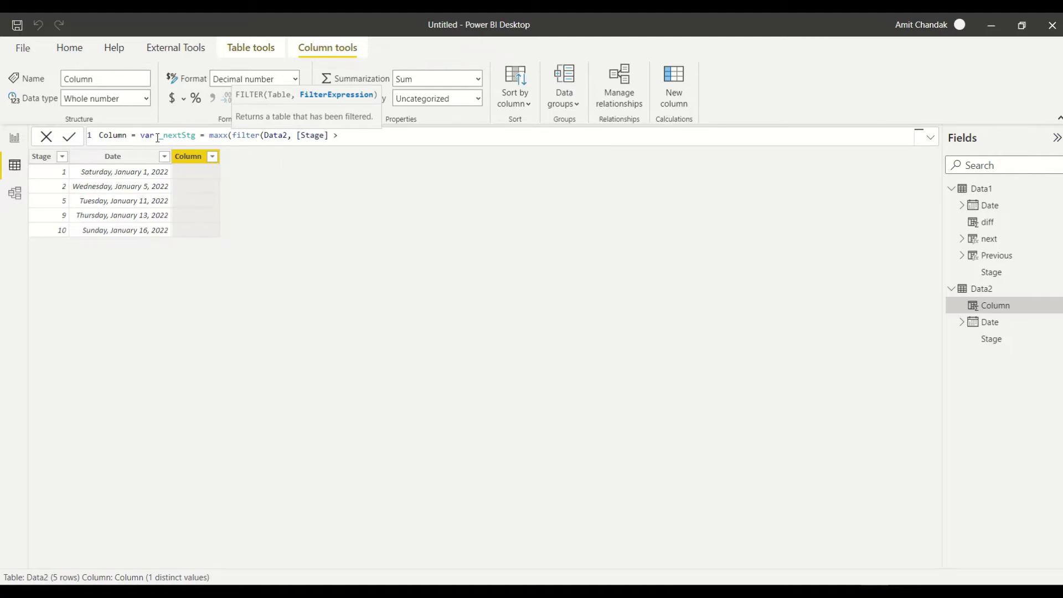
text( ear)
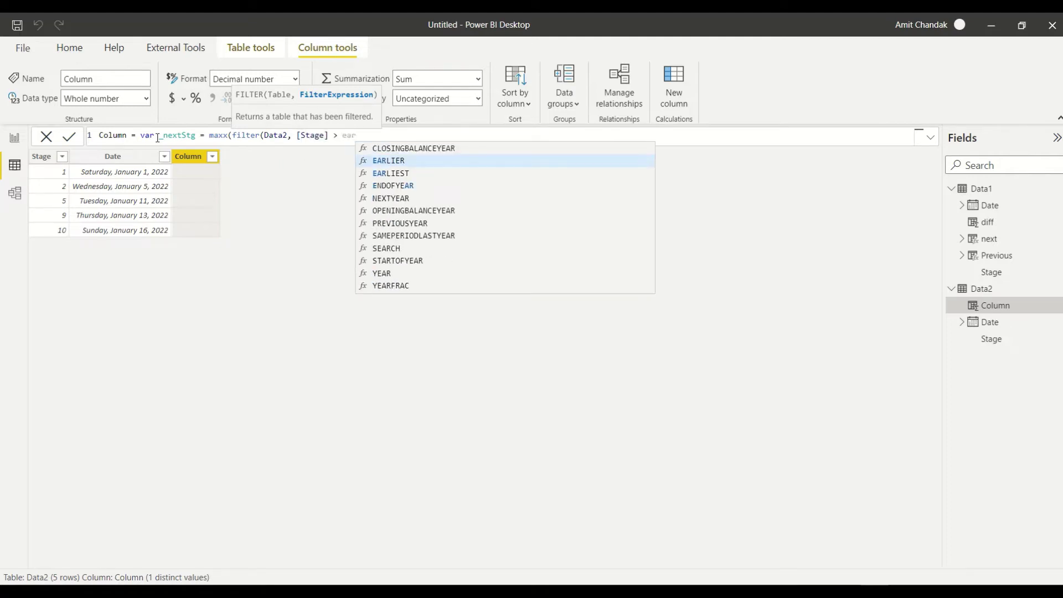
key(Tab)
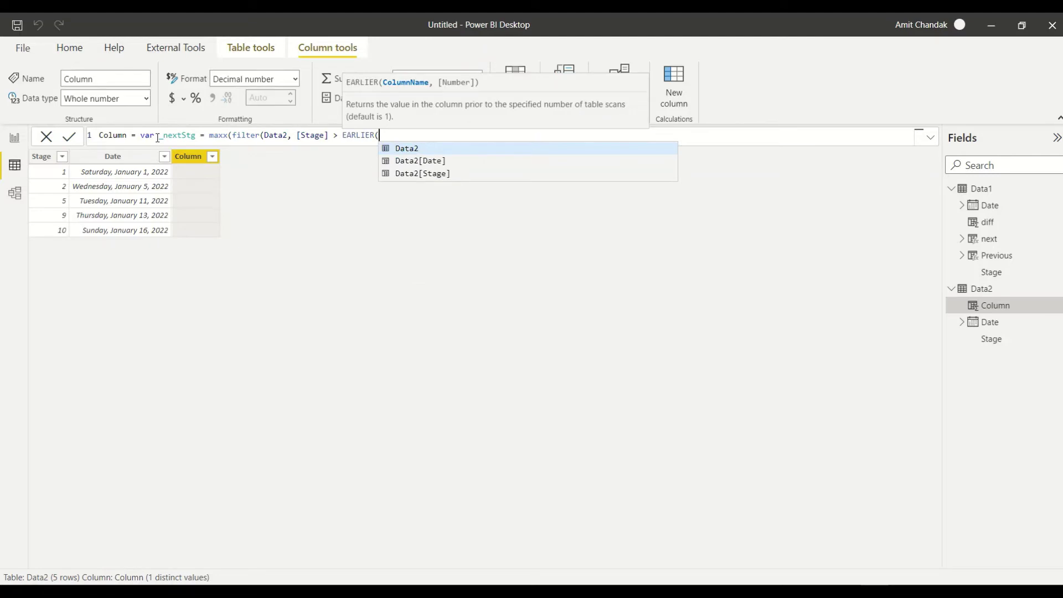
key(Down)
key(Down)
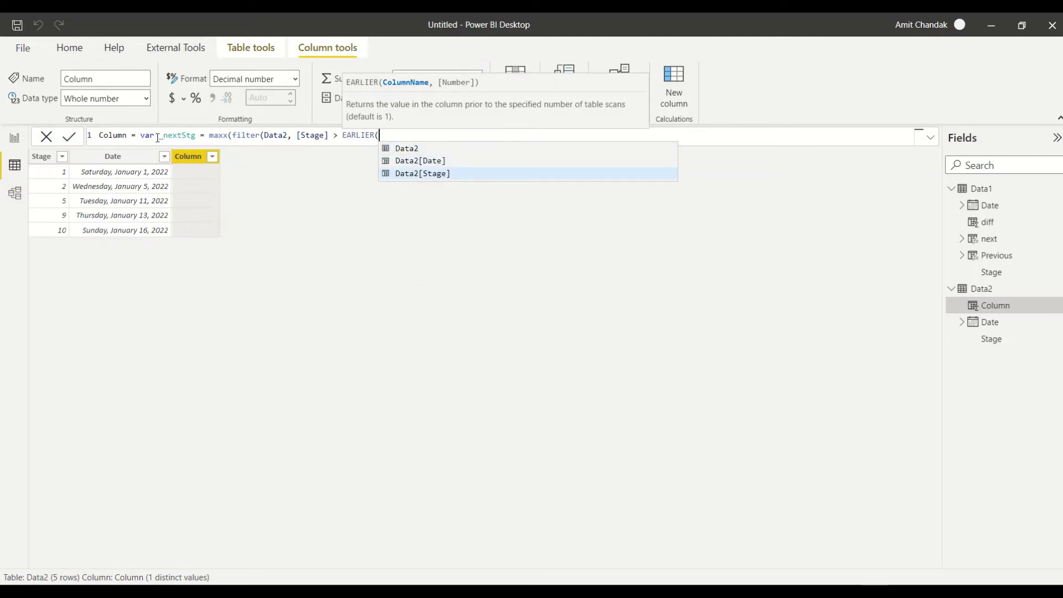
key(Tab)
text())
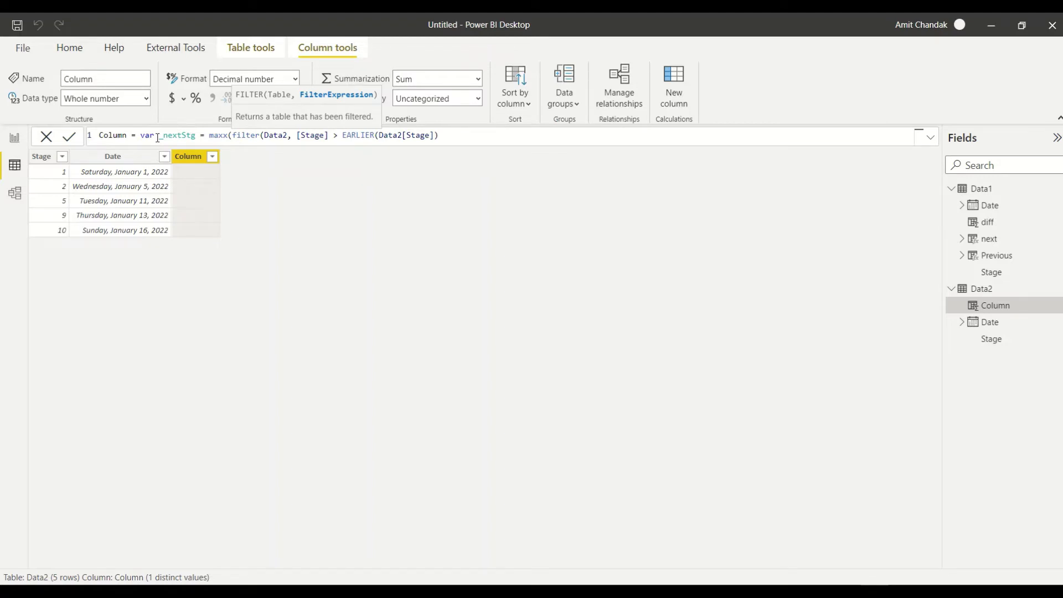
text( ))
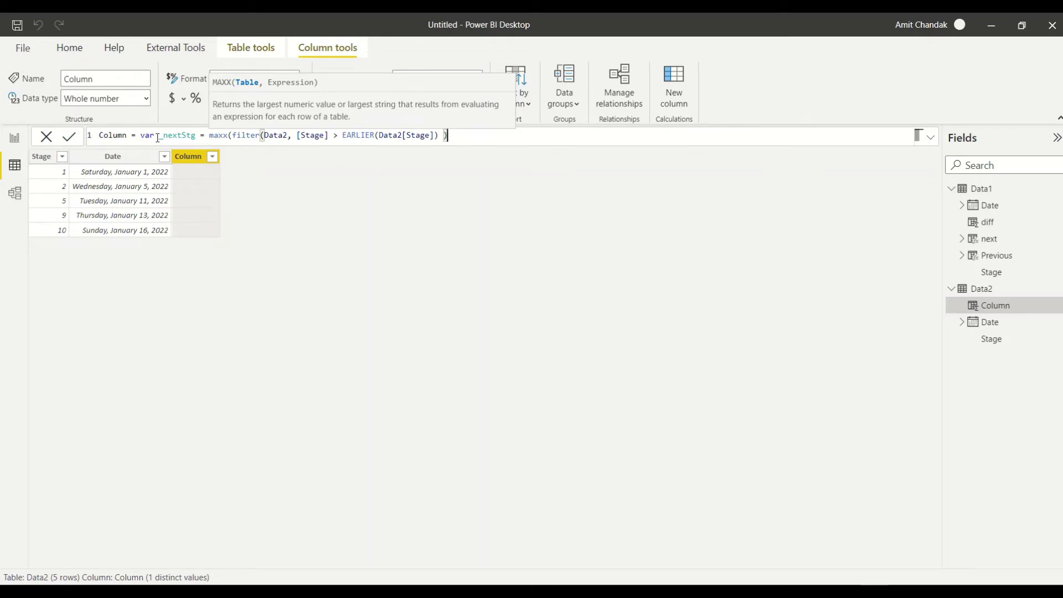
Step: Complete the maxx function with [Stage] as its expression
text(,[s)
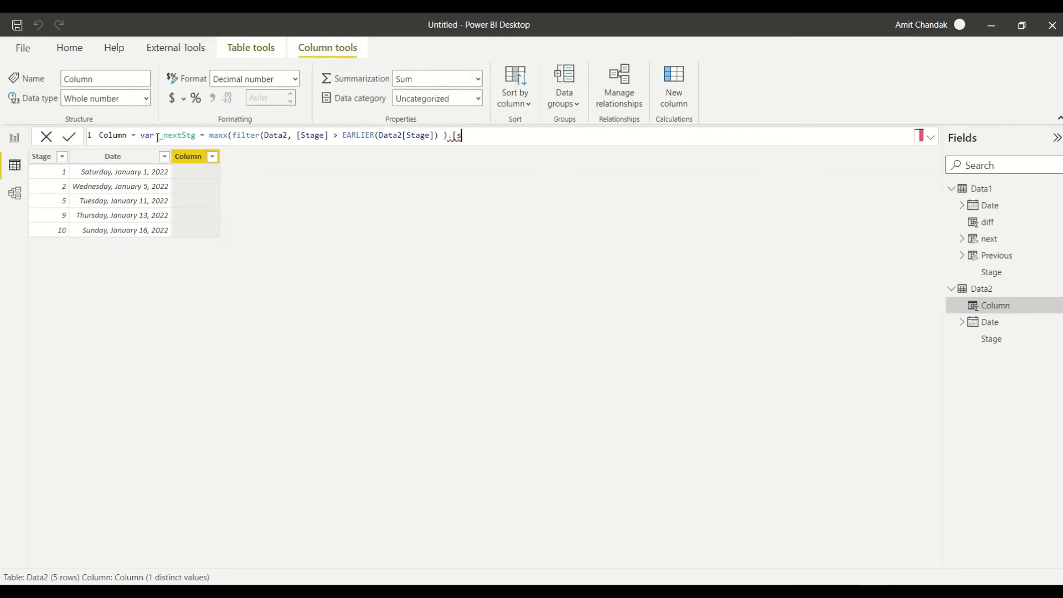
key(BackSpace)
key(BackSpace)
key(BackSpace)
text(,[s)
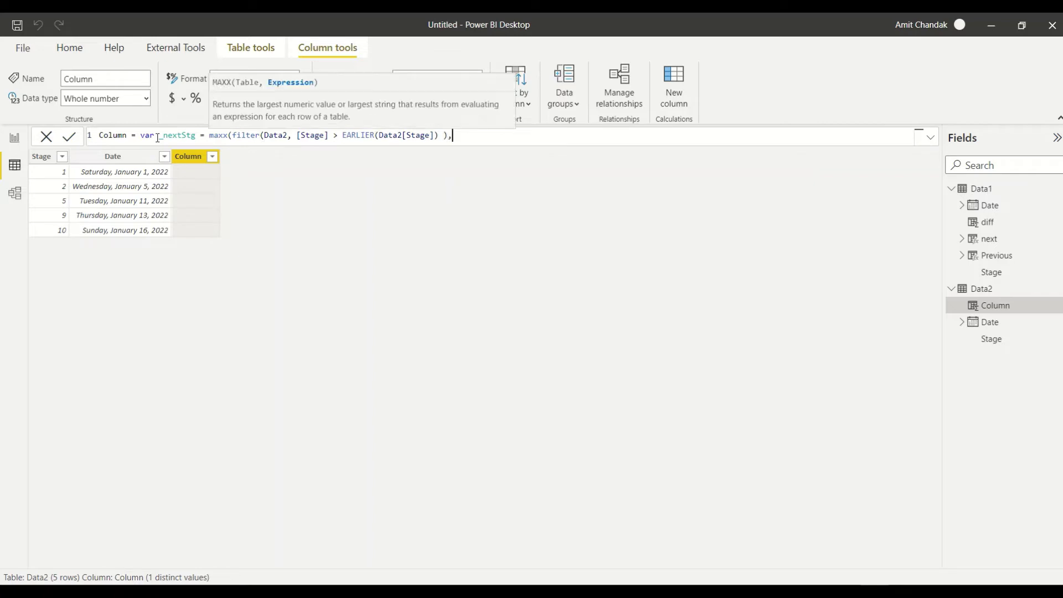
key(Tab)
text())
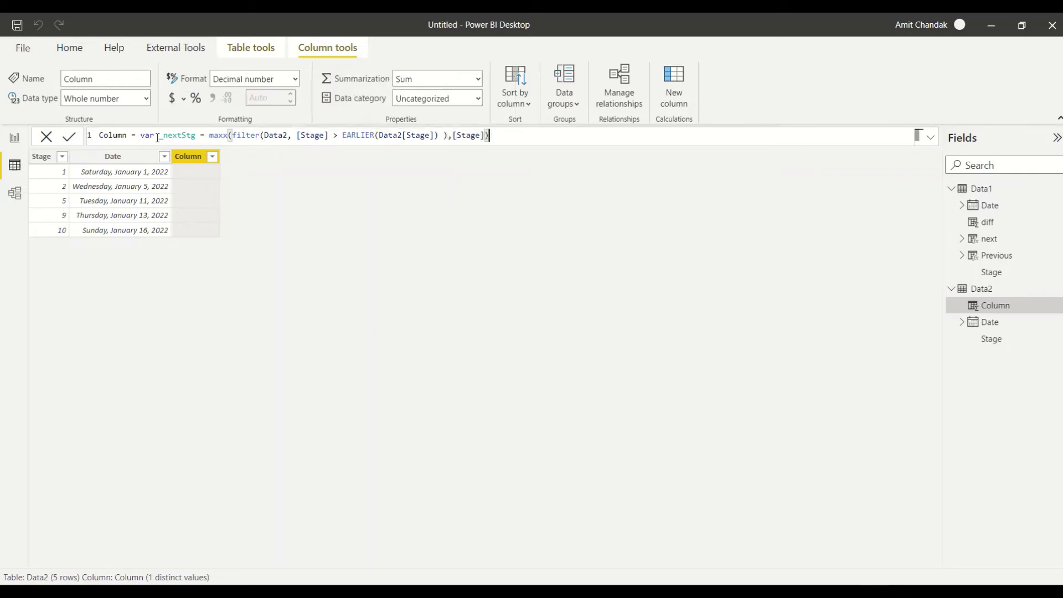
Step: Add a return clause that outputs _nextStg on new lines of the formula and commit it
key(shift+Return)
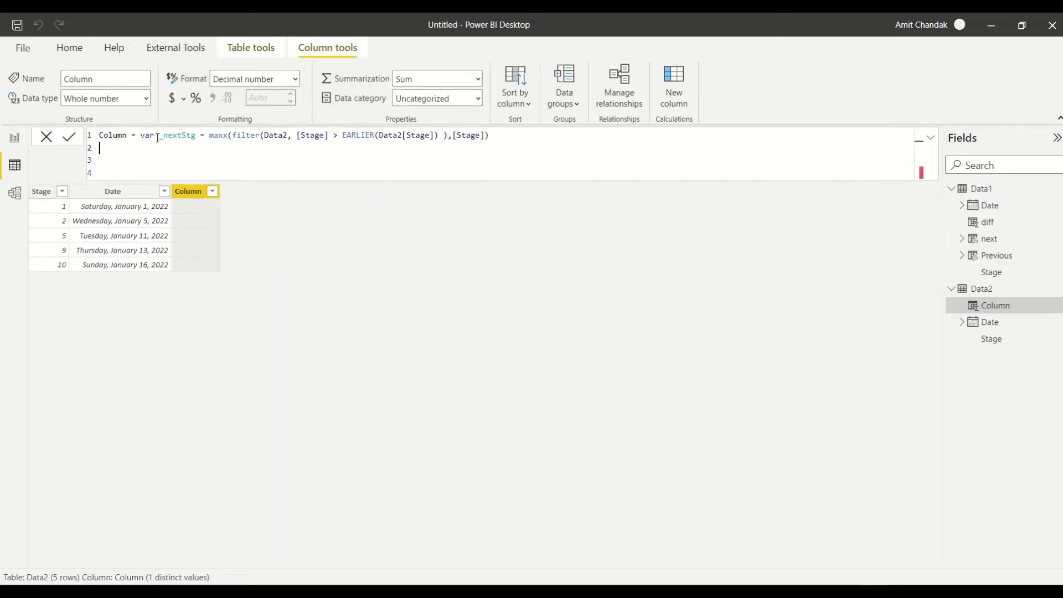
text(retun)
key(BackSpace)
key(BackSpace)
text(urn)
key(Return)
text(St)
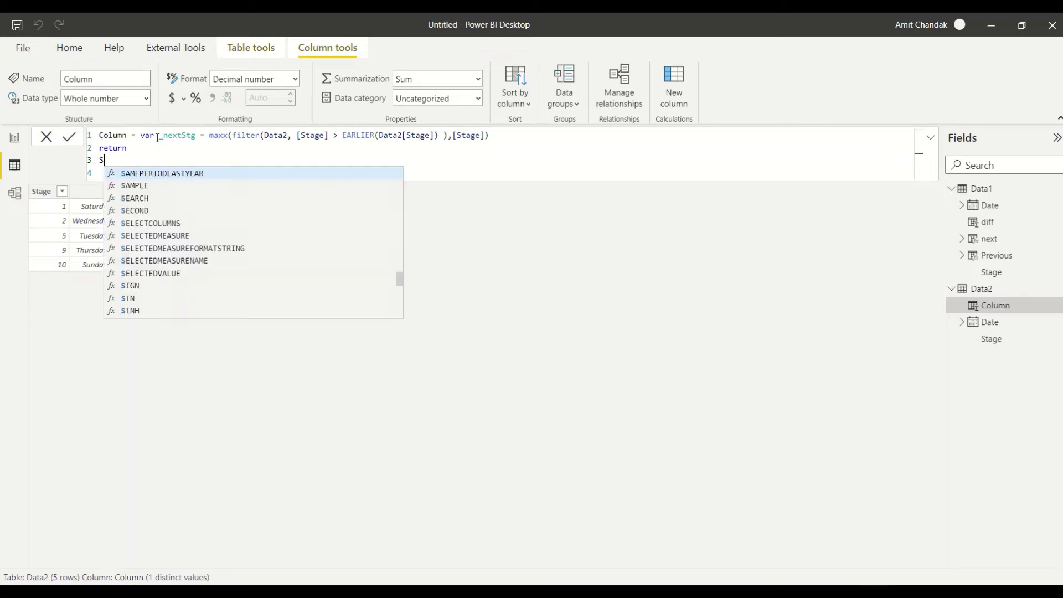
key(BackSpace)
key(BackSpace)
text(_nextStg)
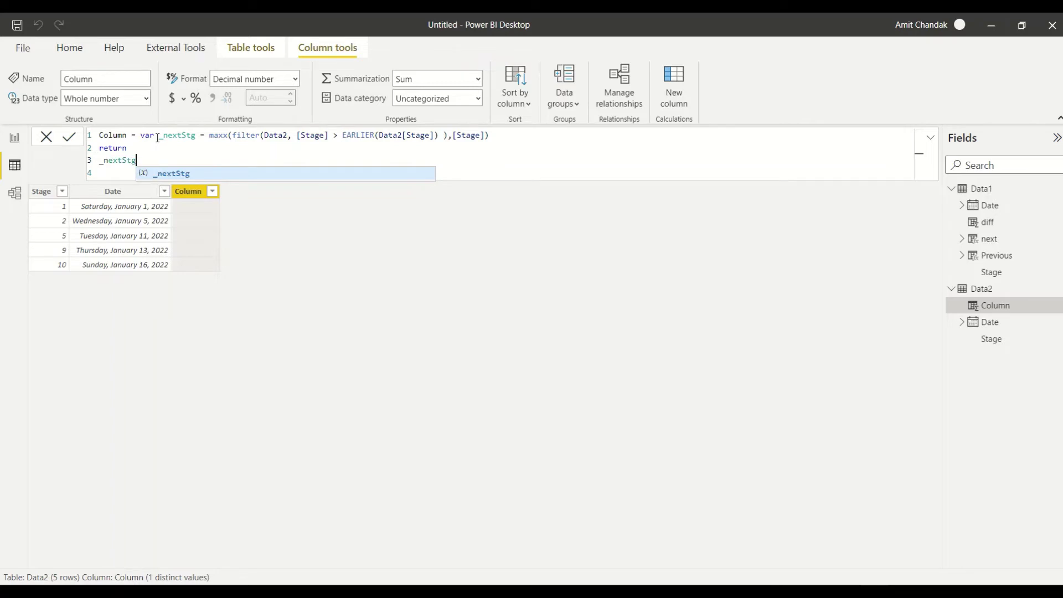
click(271, 259)
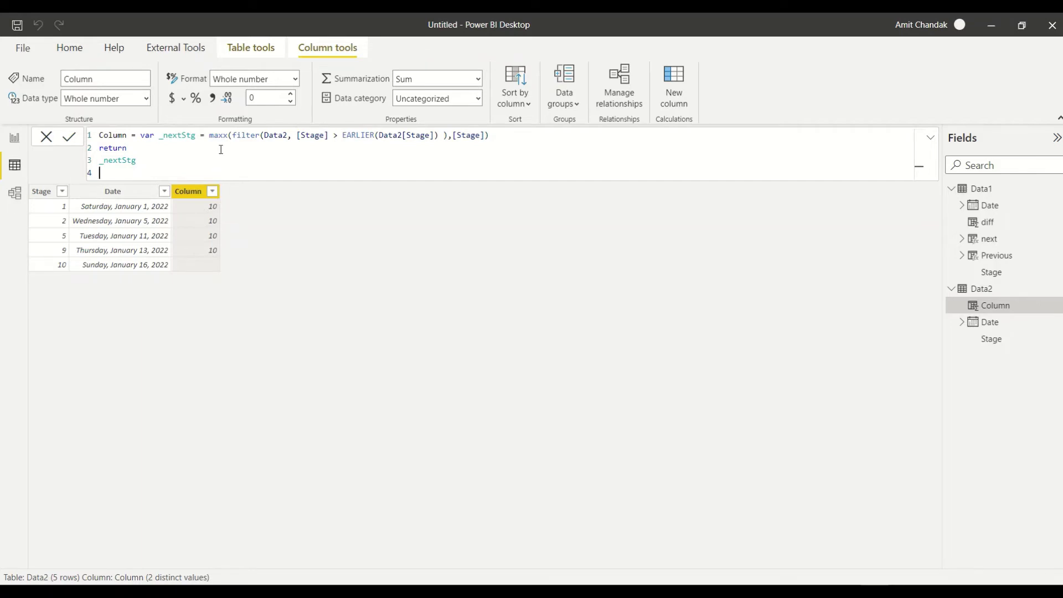
Step: Replace maxx with minx in the _nextStg variable and commit the formula
double_click(221, 135)
text(min)
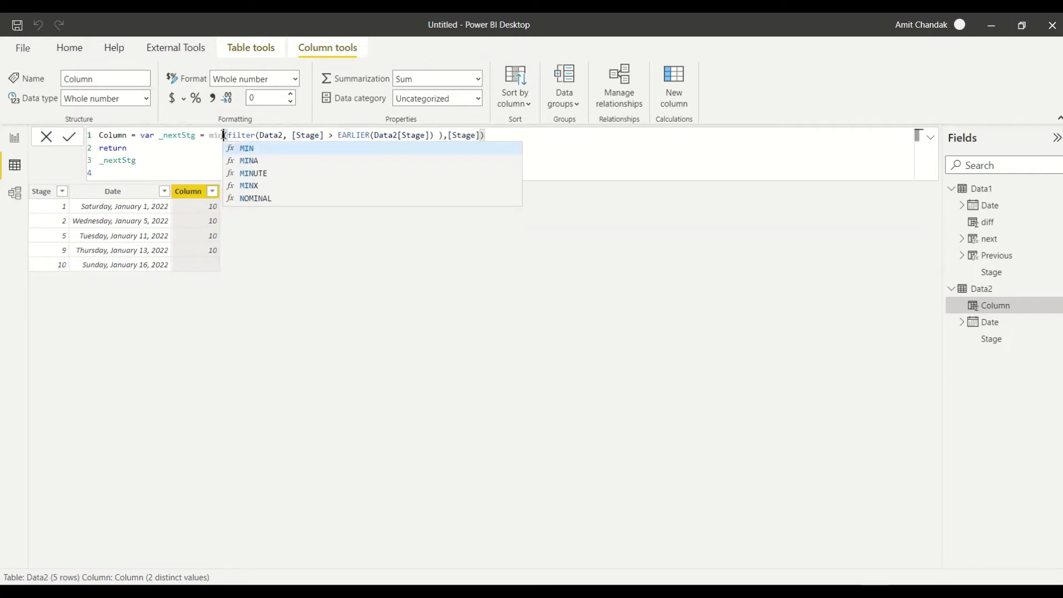
text(x)
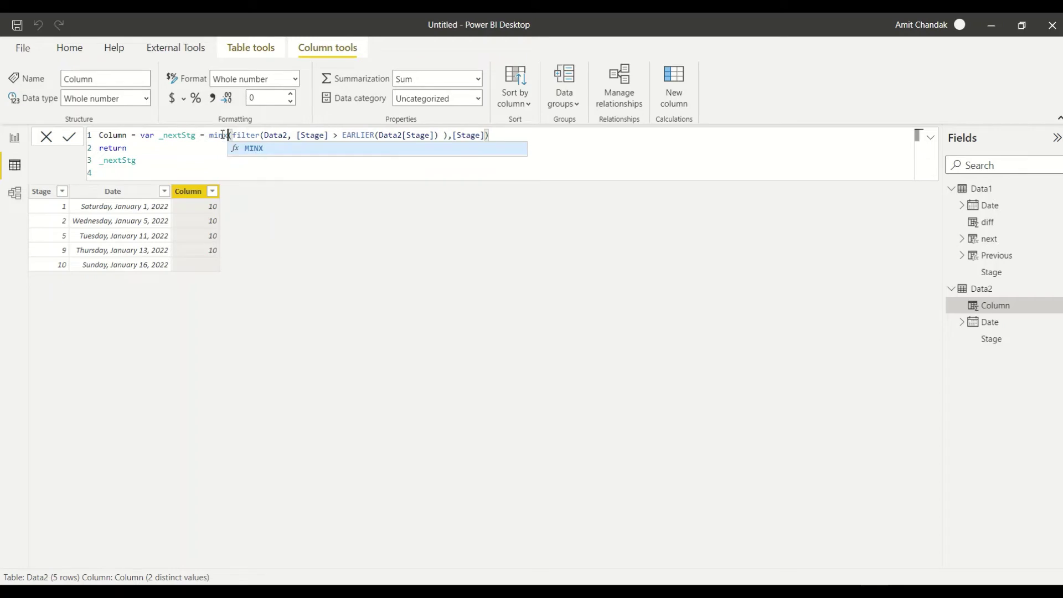
key(Return)
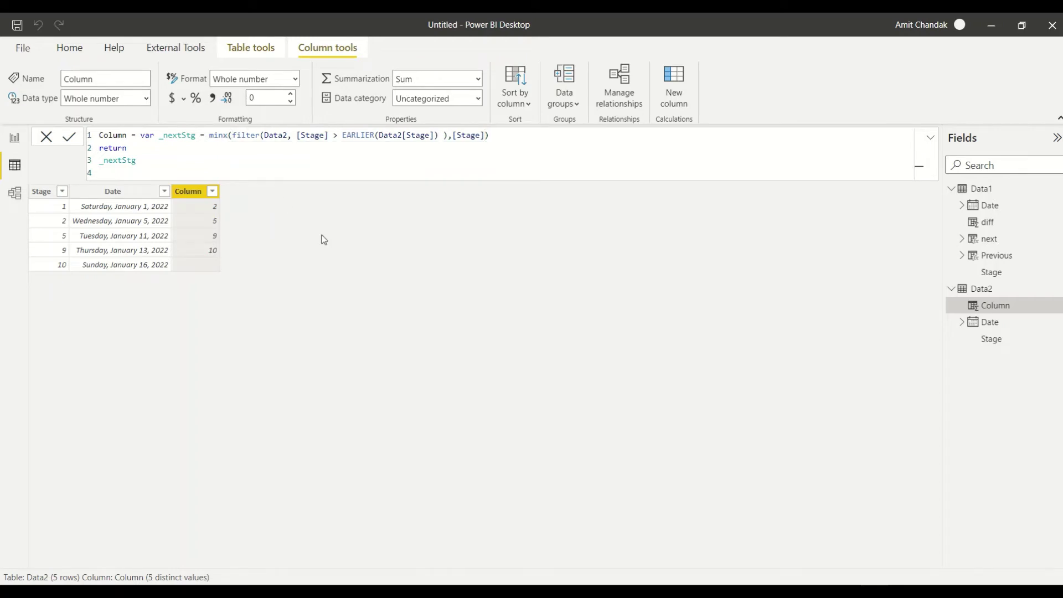
Step: Try maxx with the comparison [Stage] < EARLIER(Data2[Stage]) in the _nextStg variable and commit the formula
double_click(222, 135)
text(maxx)
double_click(334, 136)
text(<)
key(Return)
Step: Restore the > comparison and the Minx function in the _nextStg variable and commit the formula
click(337, 135)
key(BackSpace)
text(>)
double_click(212, 135)
text(Minx)
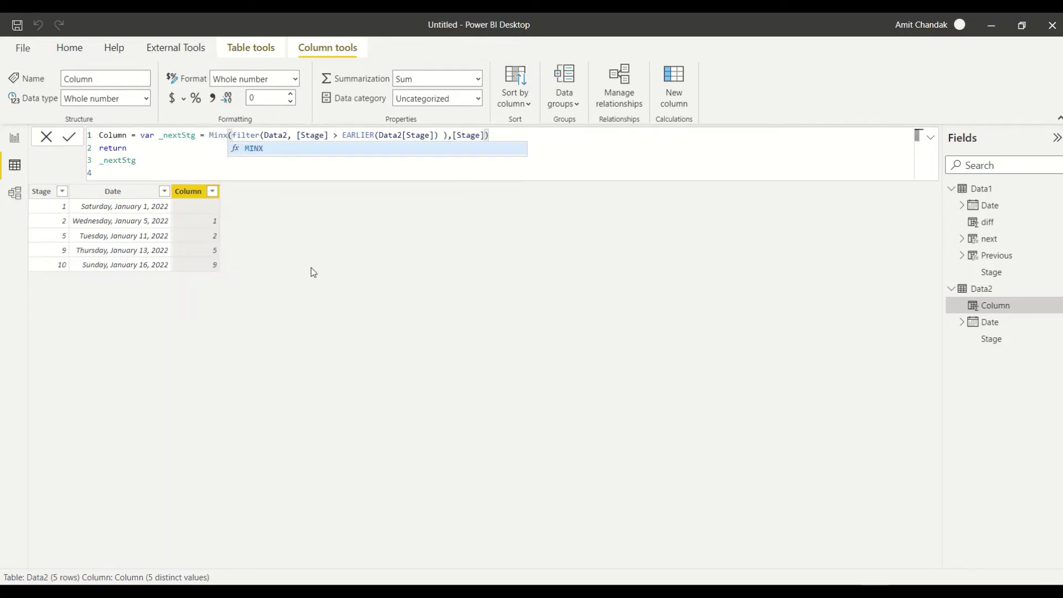
click(312, 271)
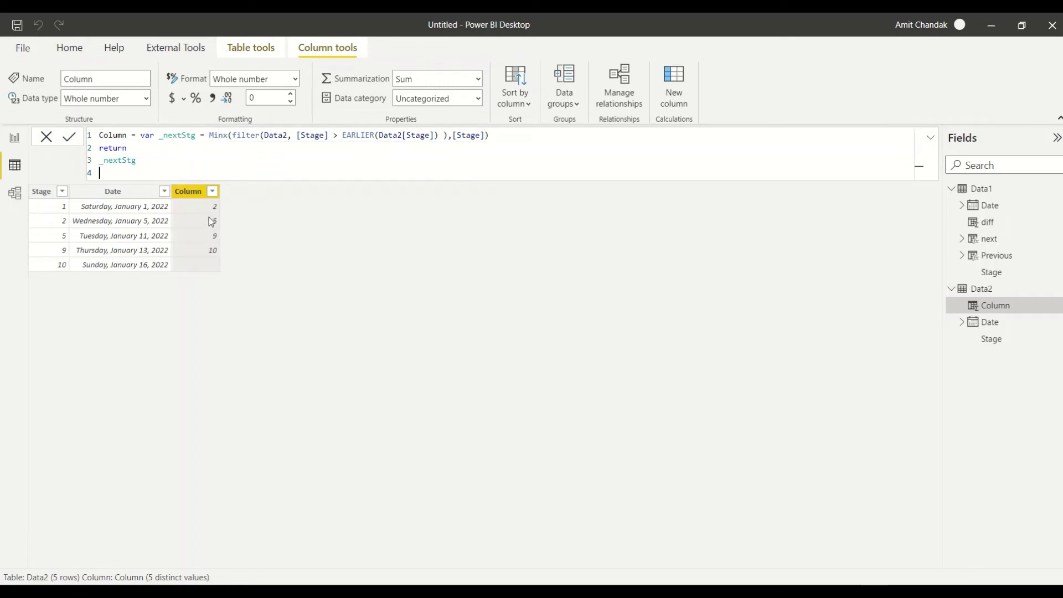
Step: Replace the returned _nextStg with a copy of the variable's Minx expression
drag(208, 135, 510, 132)
key(ctrl+c)
double_click(108, 163)
key(ctrl+v)
Step: Change the returned Minx to filter on [Stage] =_nextStg with [Date] as its expression, and commit the formula
double_click(182, 135)
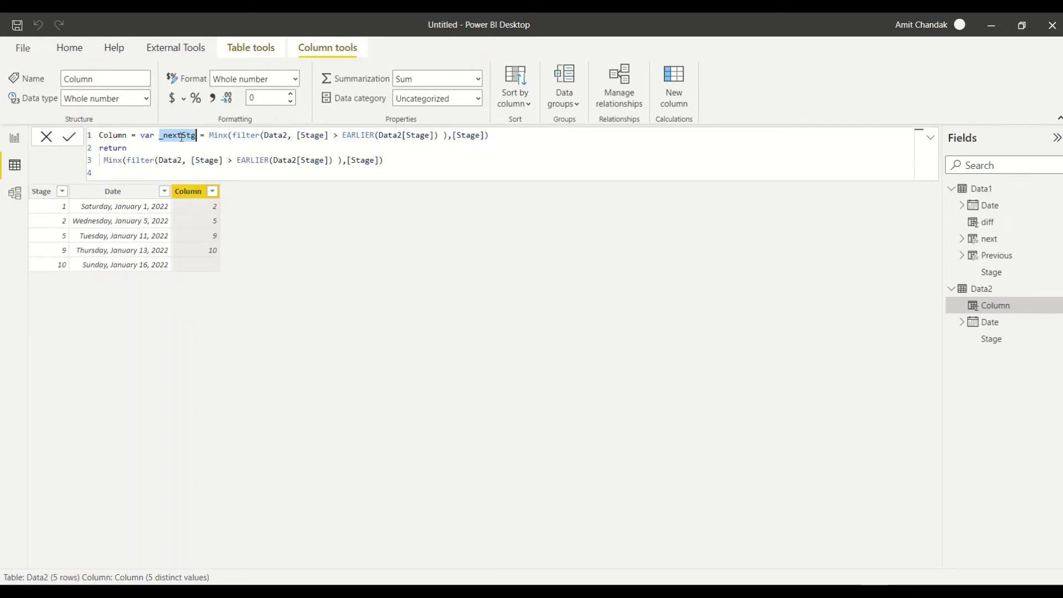
drag(333, 161, 229, 160)
text(=_nextStg)
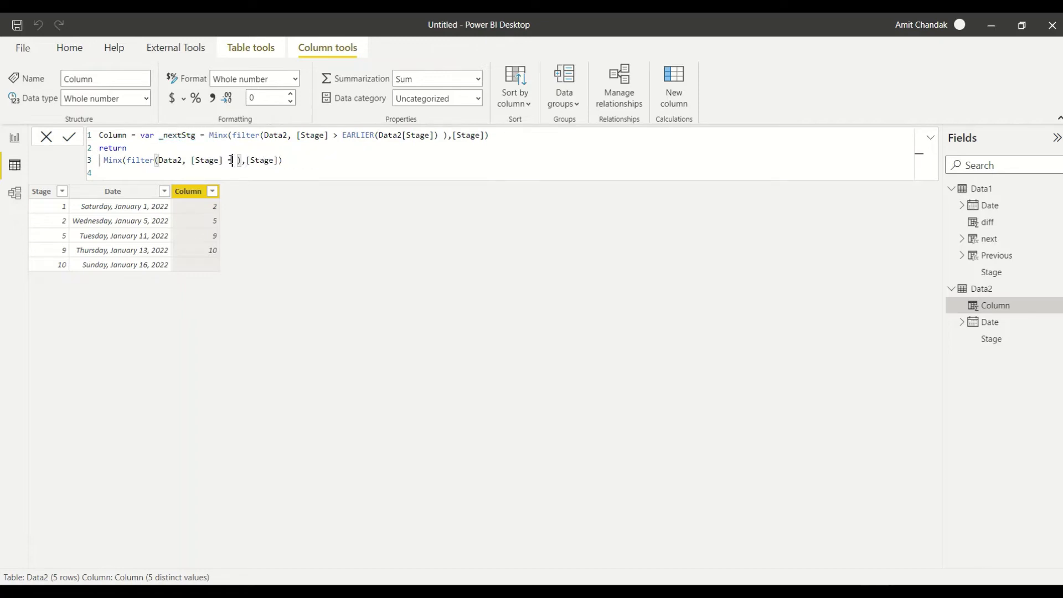
double_click(301, 161)
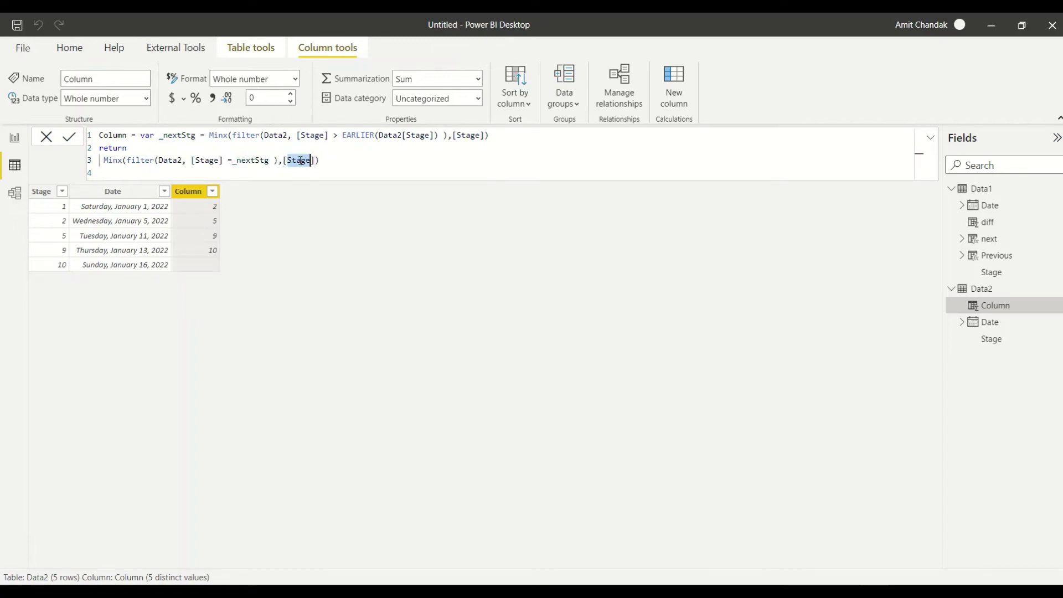
text(Date)
key(Return)
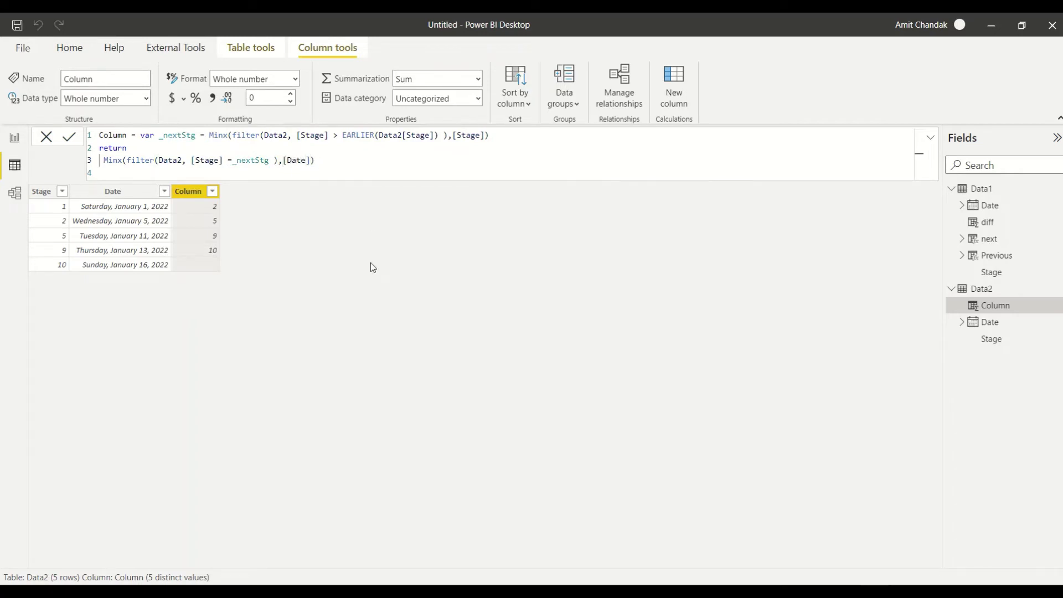
key(Return)
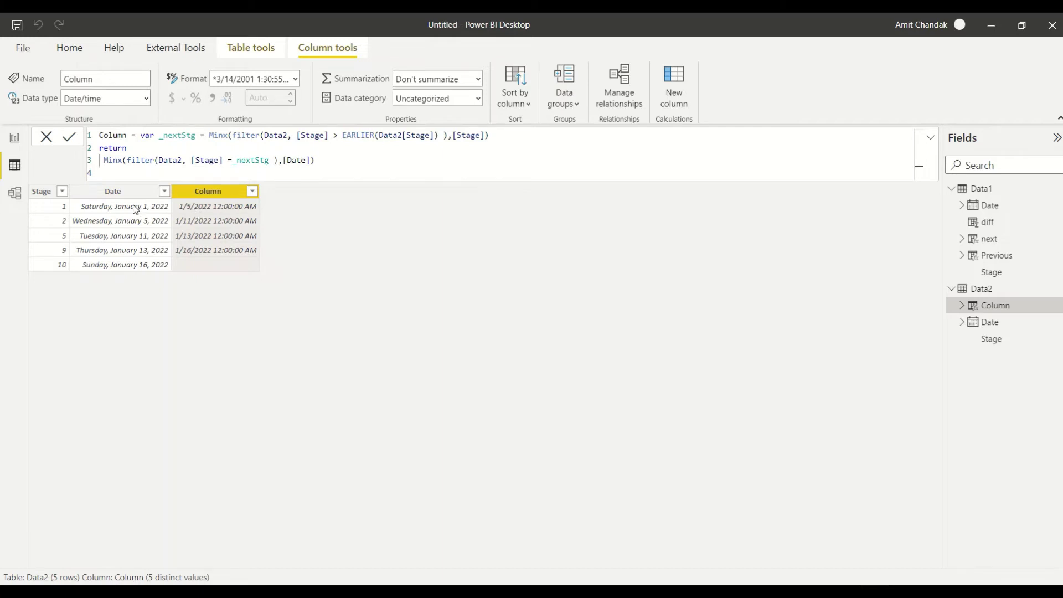
Step: Rename the calculated column in Data2 as Next Date in its formula and commit it
key(ctrl+a)
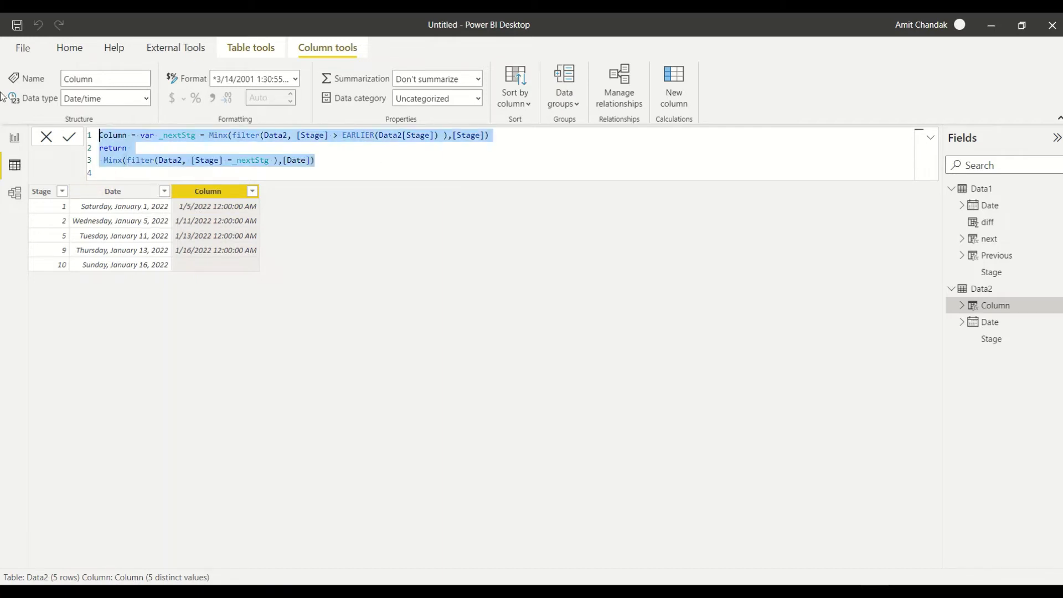
double_click(116, 136)
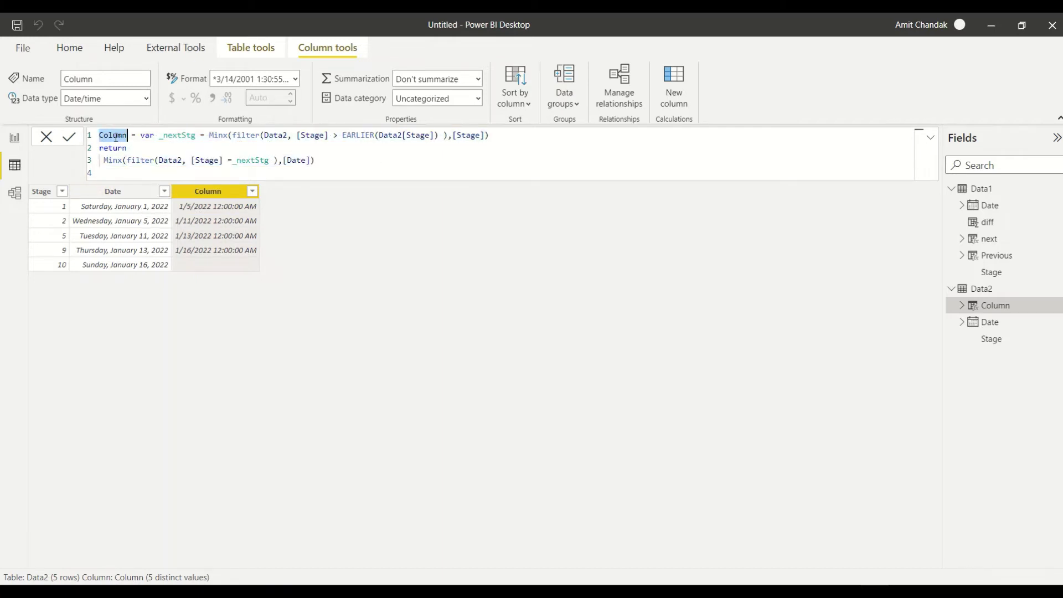
text(Next Date)
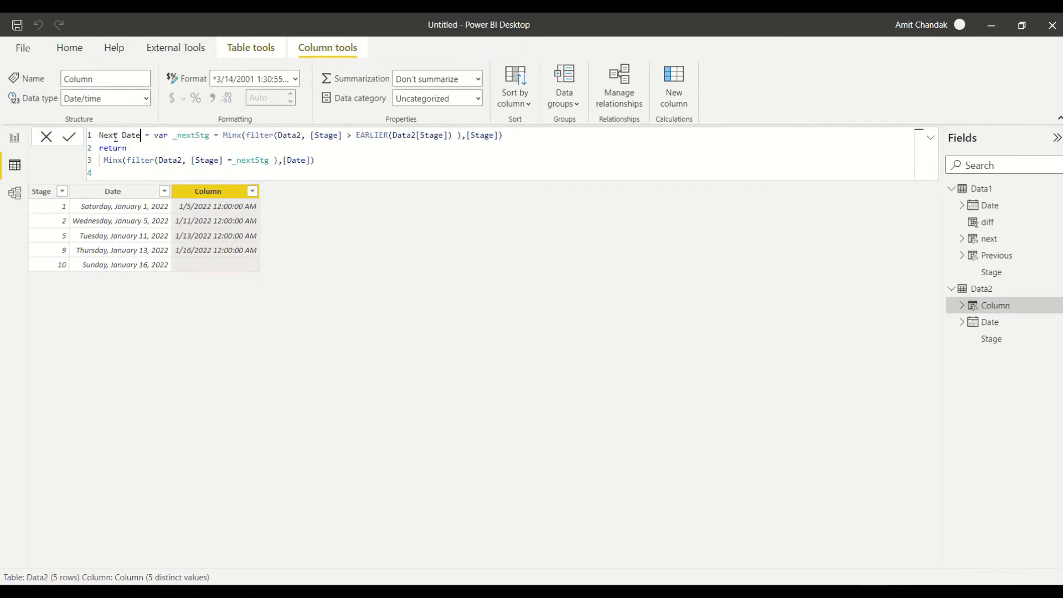
key(Return)
Step: Copy the Next Date formula into a new Data2 column and name it Next Date diff
drag(315, 161, 65, 137)
key(ctrl+c)
click(516, 272)
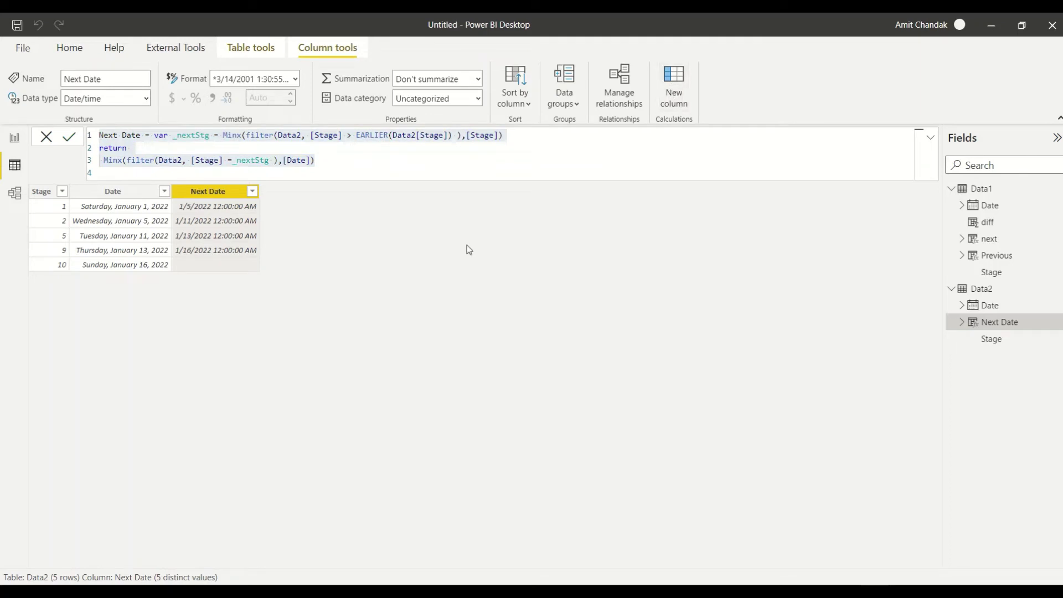
key(ctrl+v)
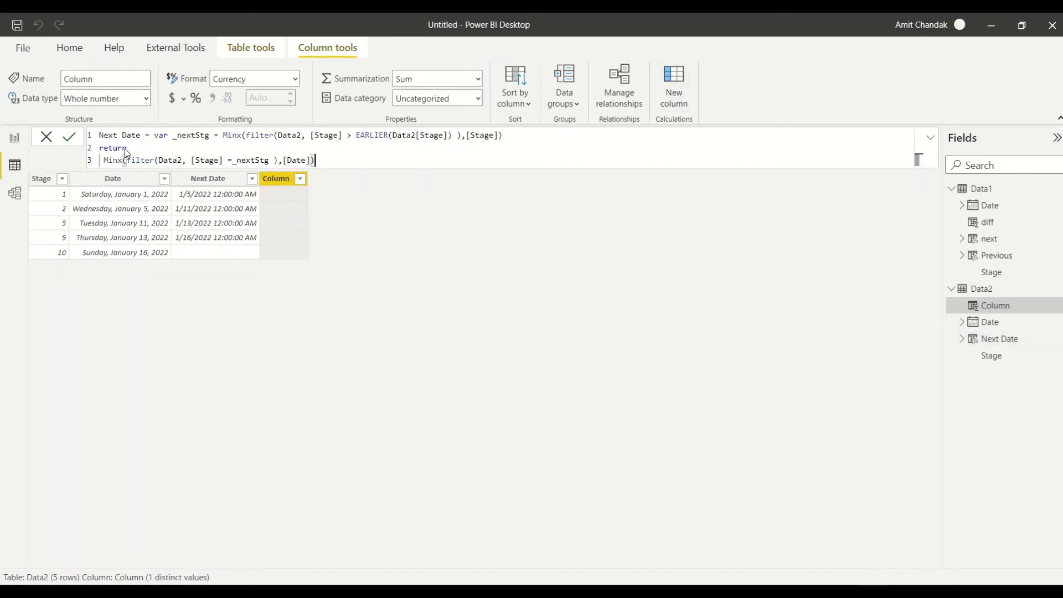
click(149, 135)
text(Paidd)
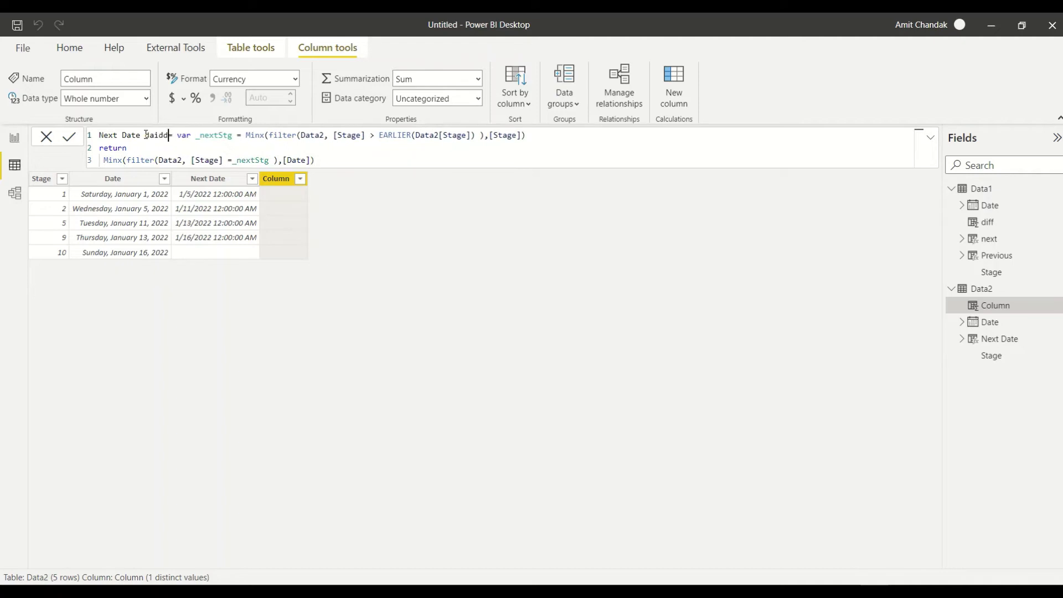
key(BackSpace)
key(BackSpace)
text(diff)
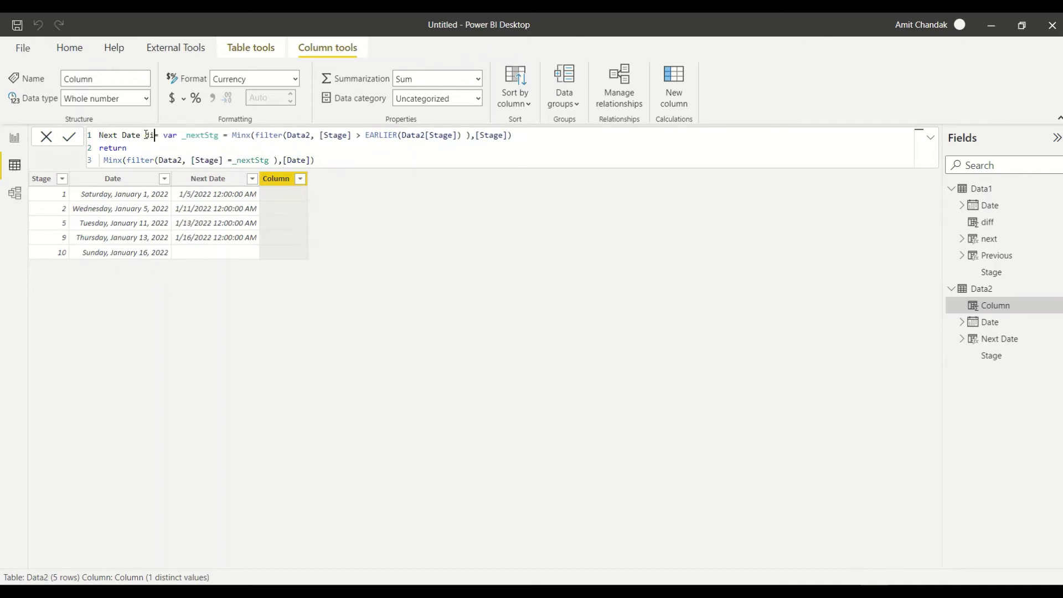
Step: Wrap the returned Minx in datediff with [date] as the first date and DAY as the interval, and commit the formula
click(106, 161)
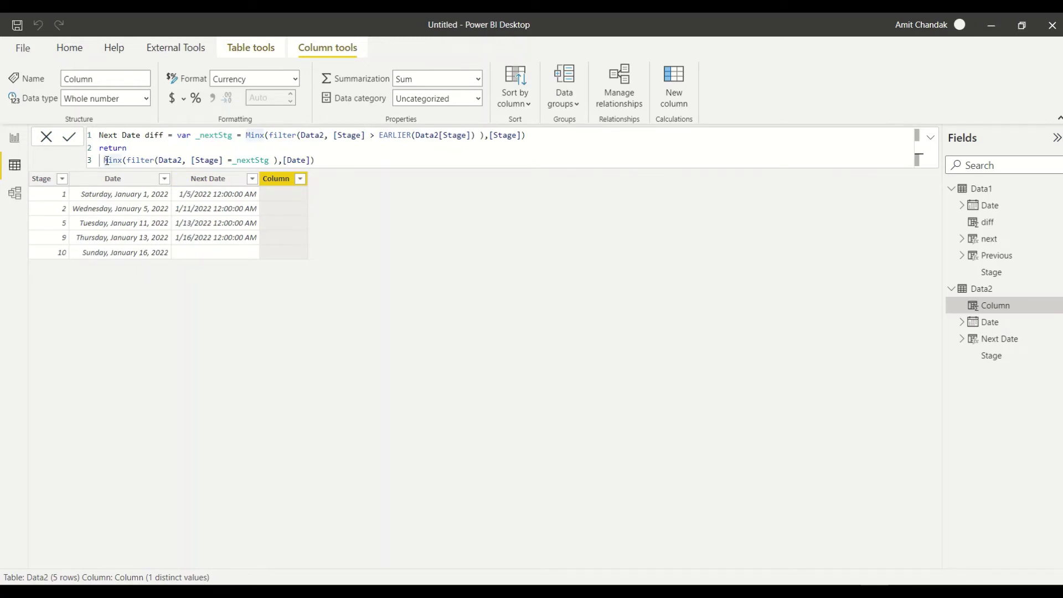
text(datediff( )
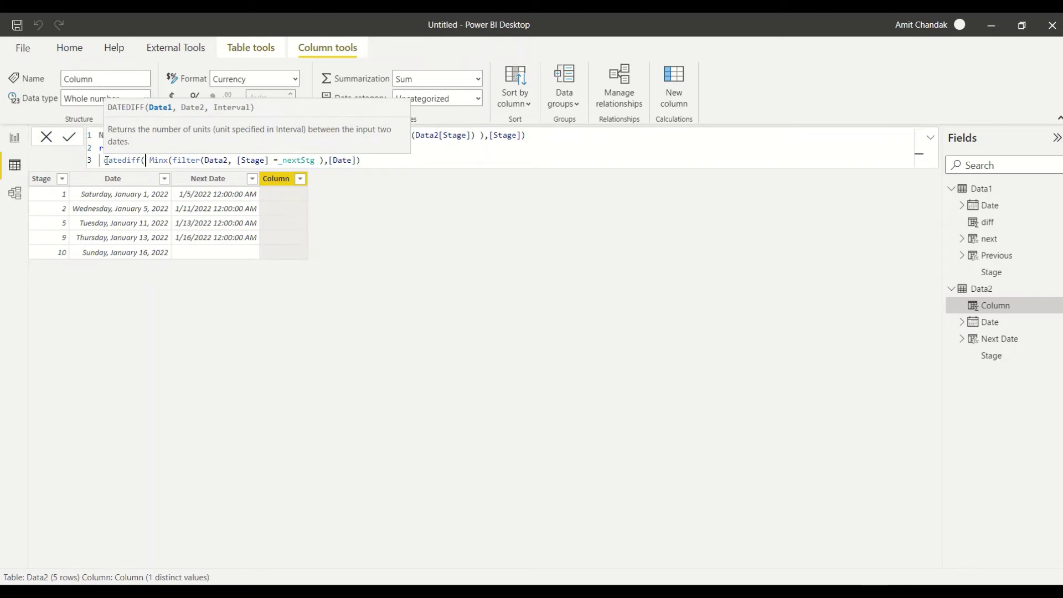
text([date],)
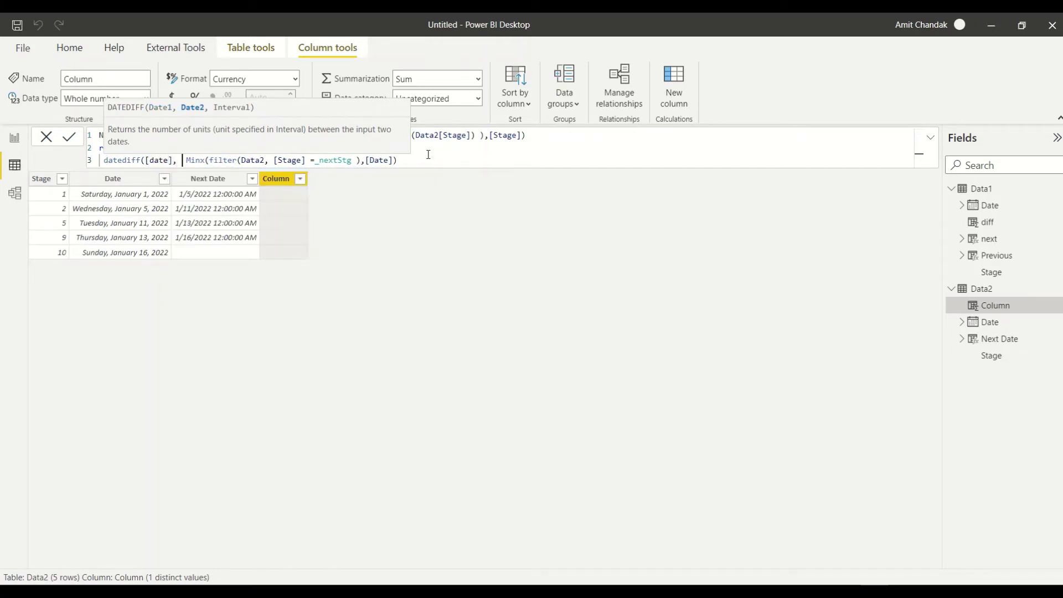
key(End)
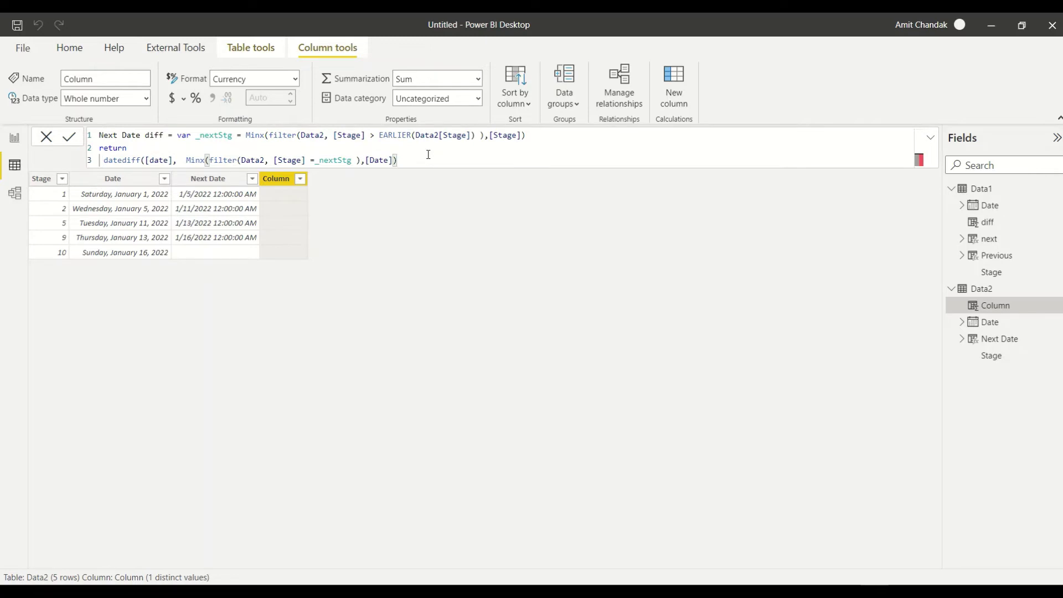
text(,DAY)
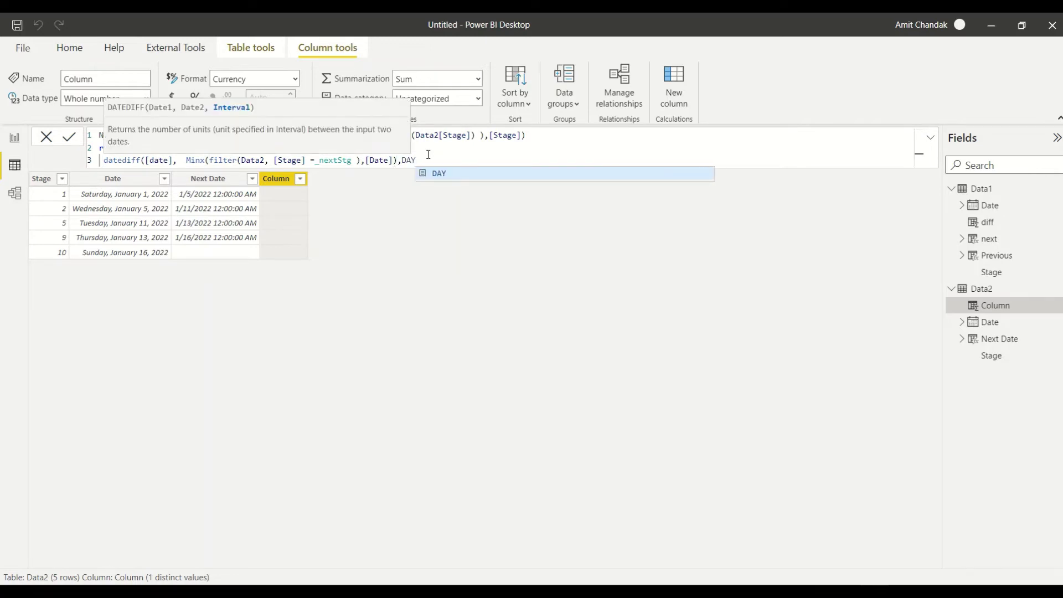
text())
key(Return)
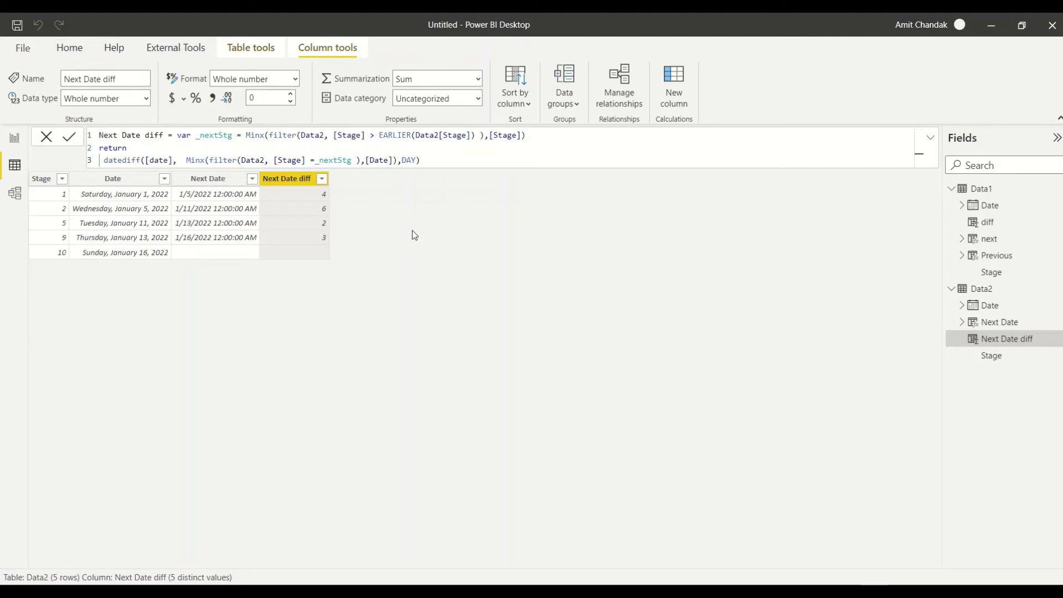
Step: Copy the Next Date formula into another new Data2 column and name it Next Date 1
click(993, 326)
drag(348, 163, 90, 128)
key(ctrl+c)
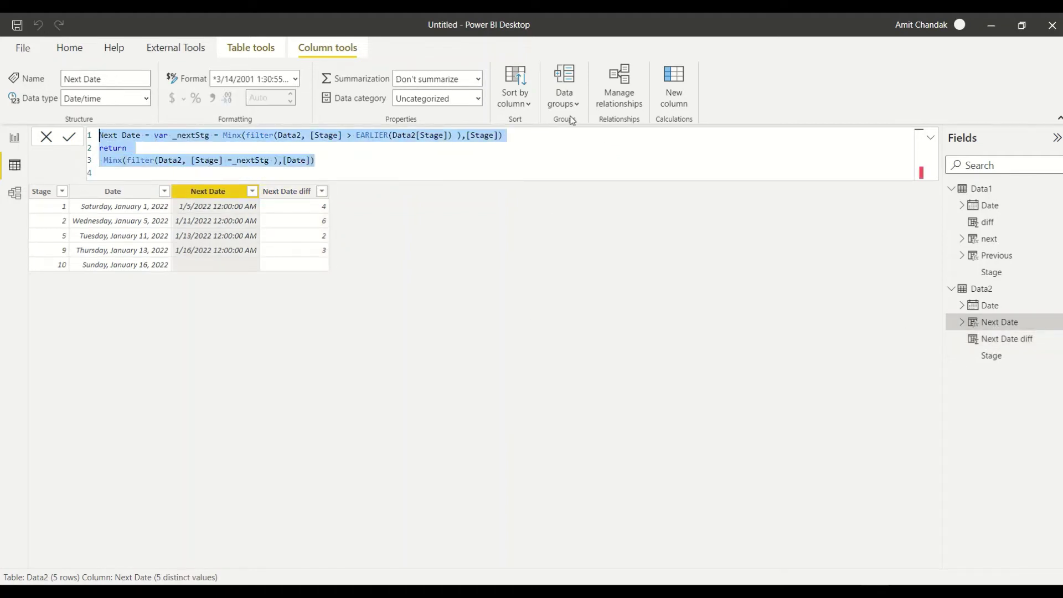
click(674, 94)
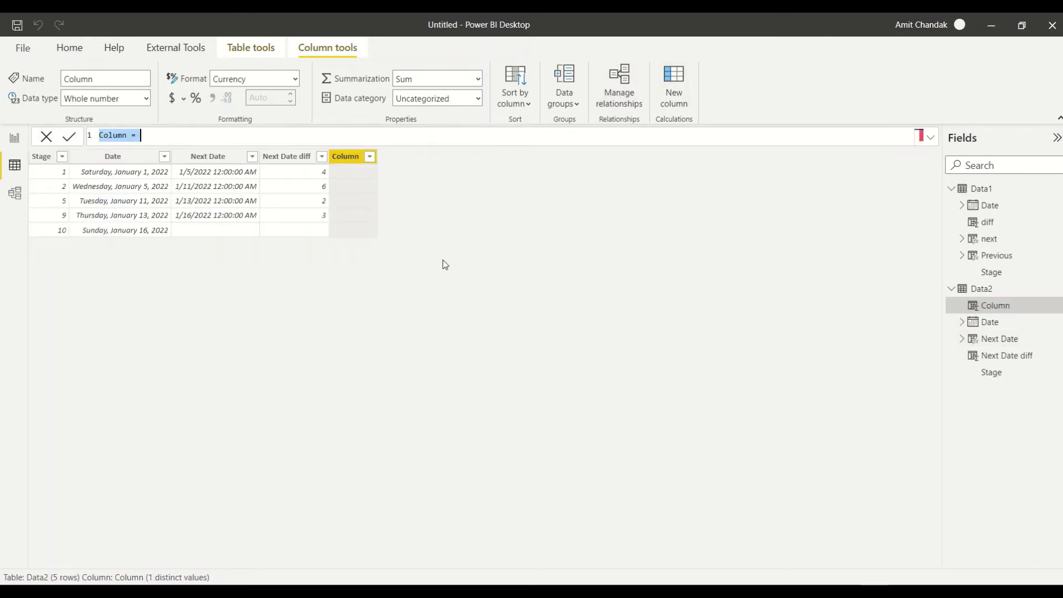
key(ctrl+v)
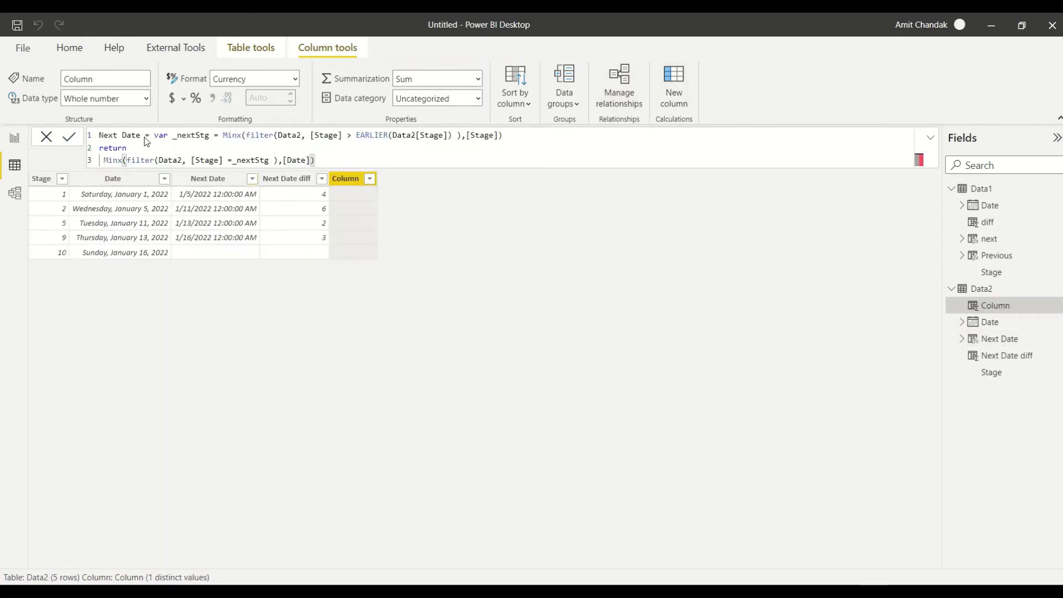
click(145, 137)
text(1)
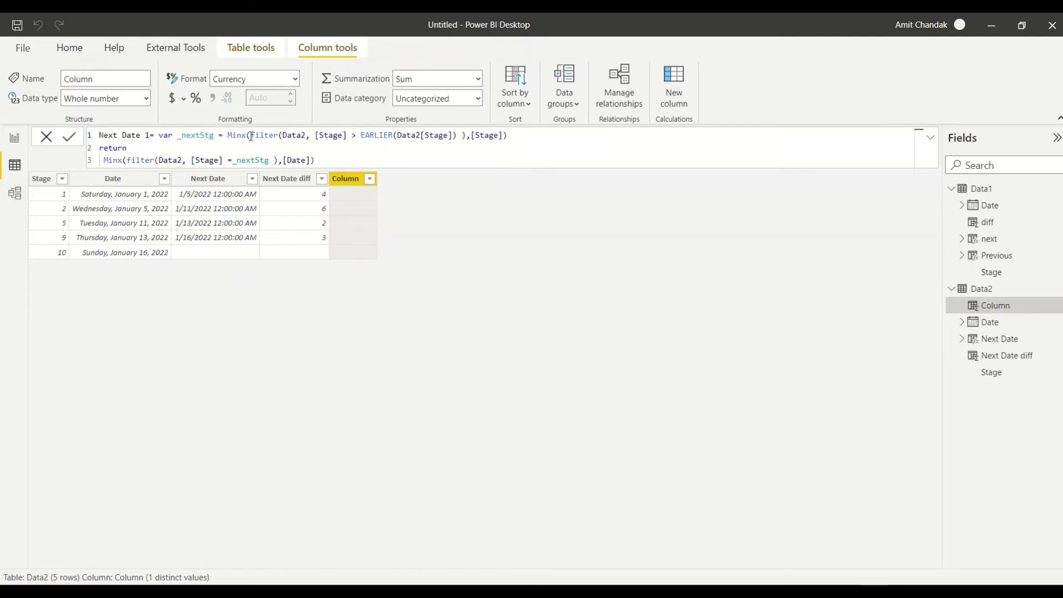
Step: Replace Stage with Date throughout the _nextStg variable: the filter column, the EARLIER reference and the Minx expression
double_click(329, 136)
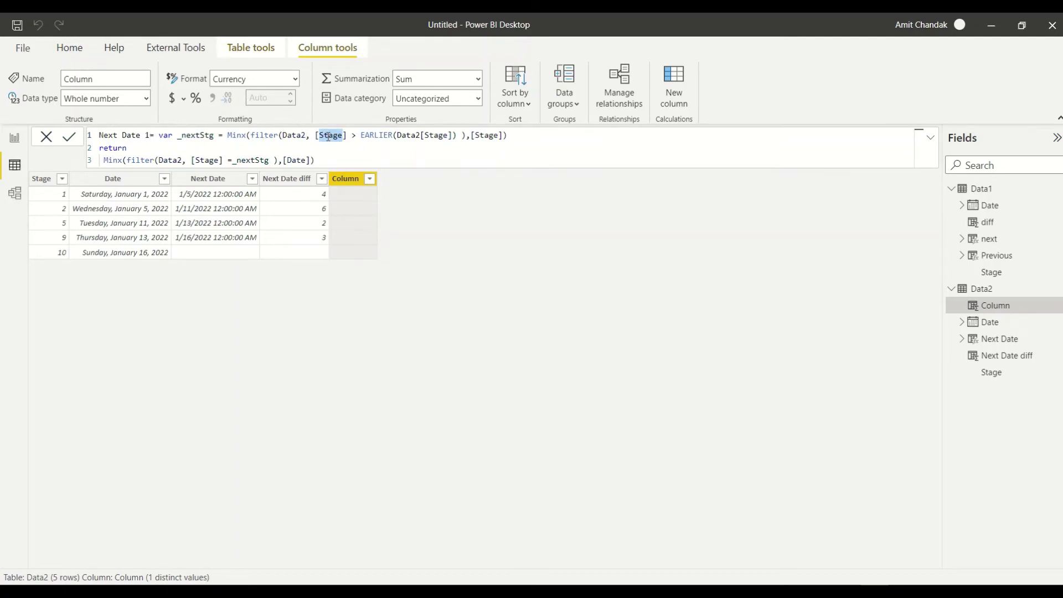
text(Date)
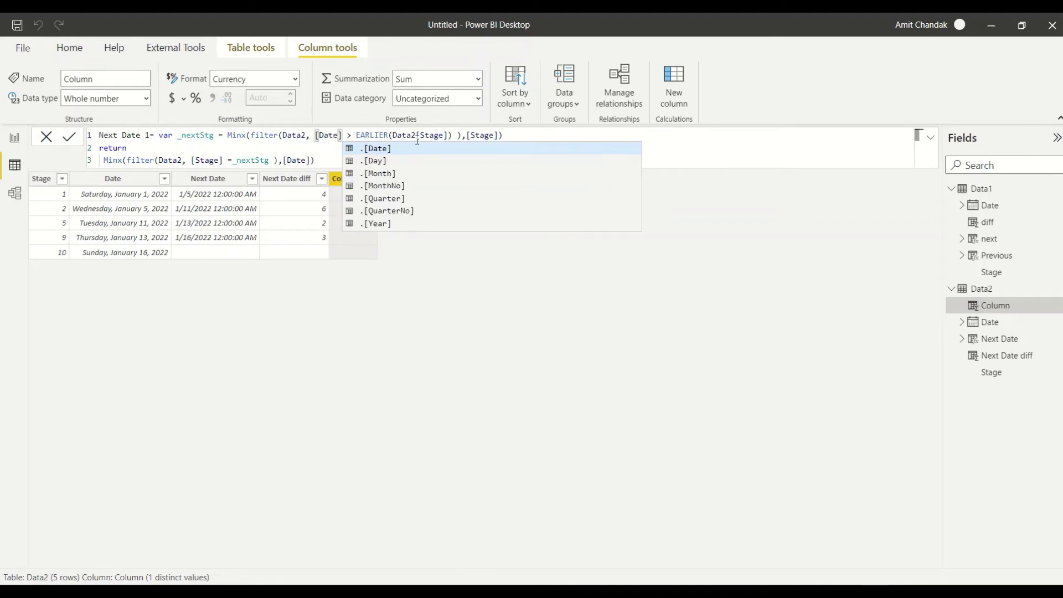
double_click(430, 135)
text(Date)
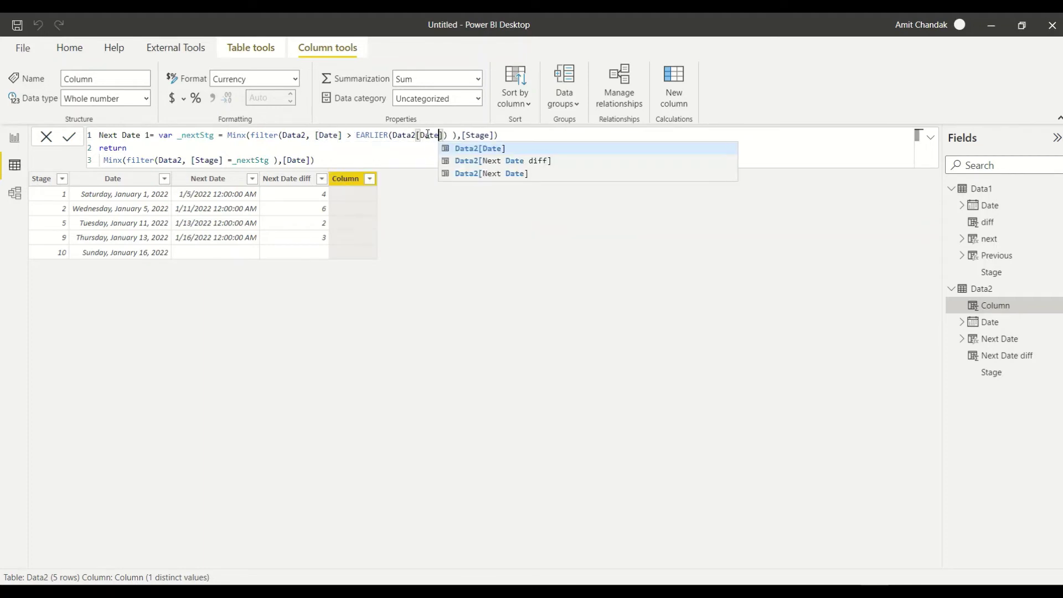
key(Escape)
double_click(475, 135)
text(Date)
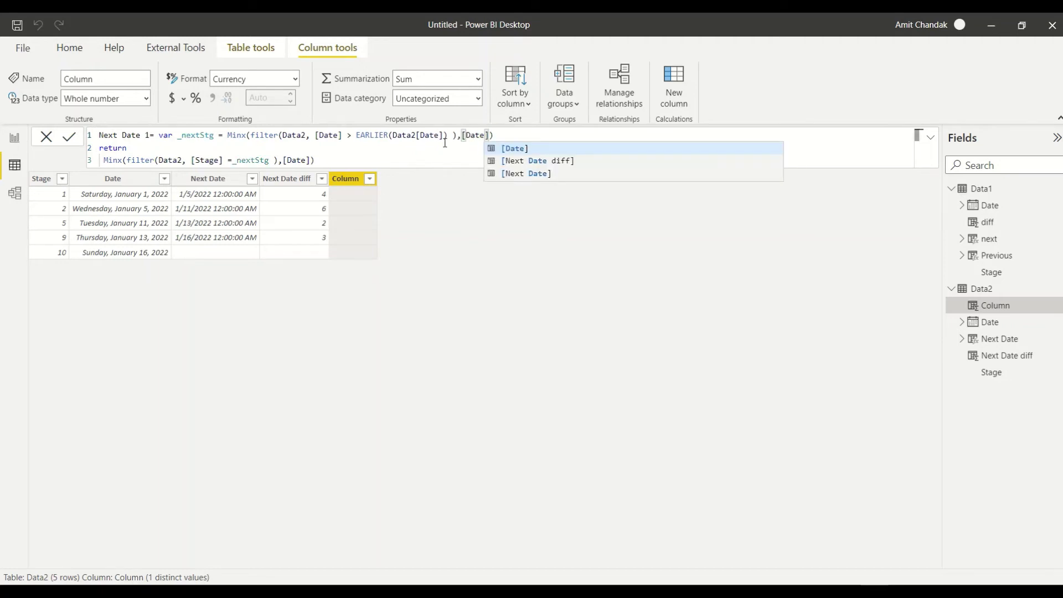
click(439, 147)
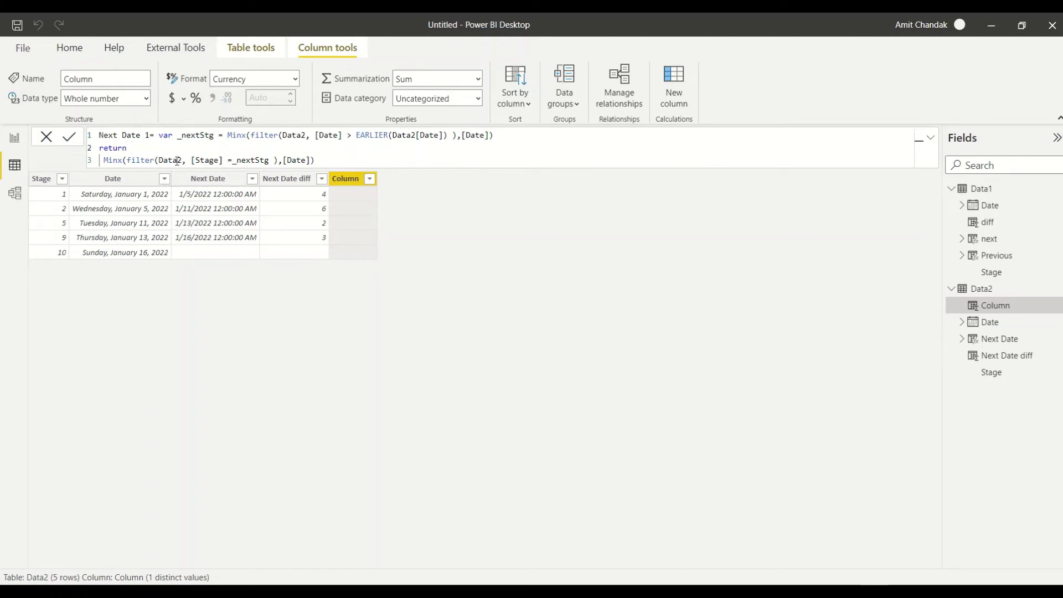
double_click(204, 160)
text(Date)
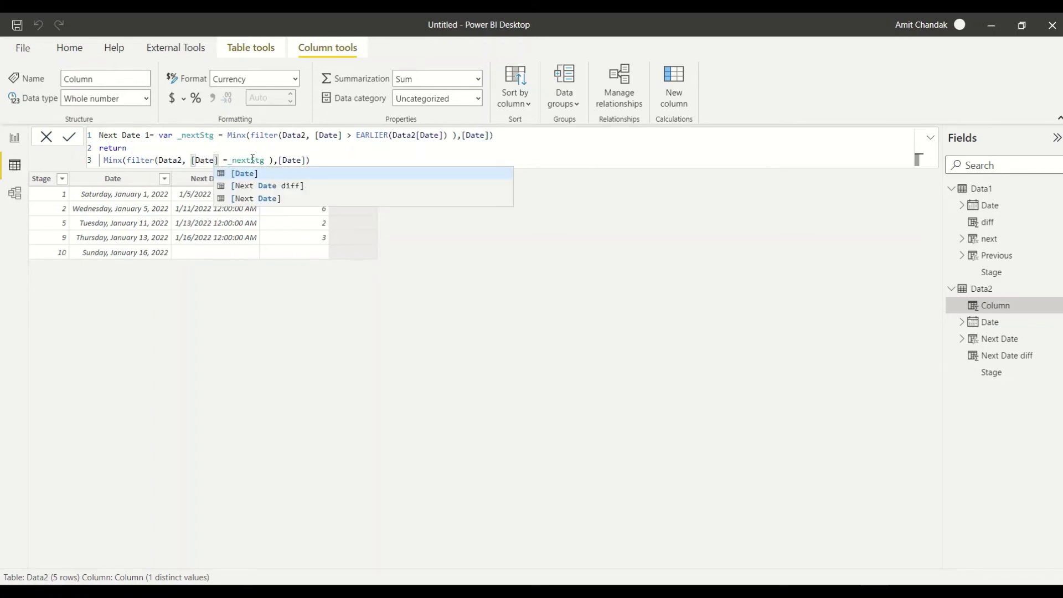
click(354, 149)
Step: Replace the returned Minx expression with _nextStg and commit the Next Date 1 formula
drag(353, 160, 91, 160)
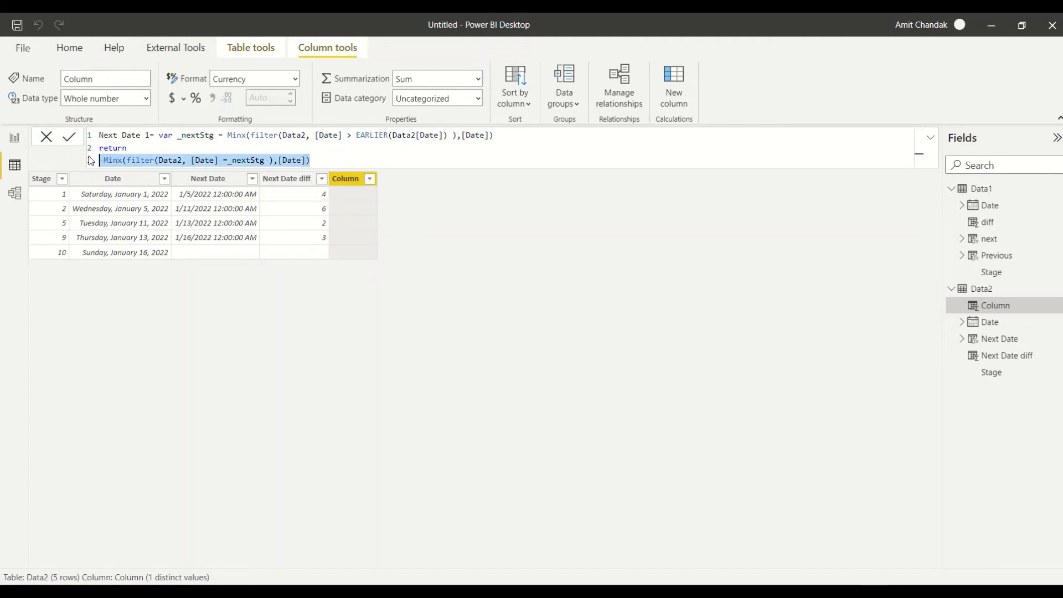
text(_nextStg)
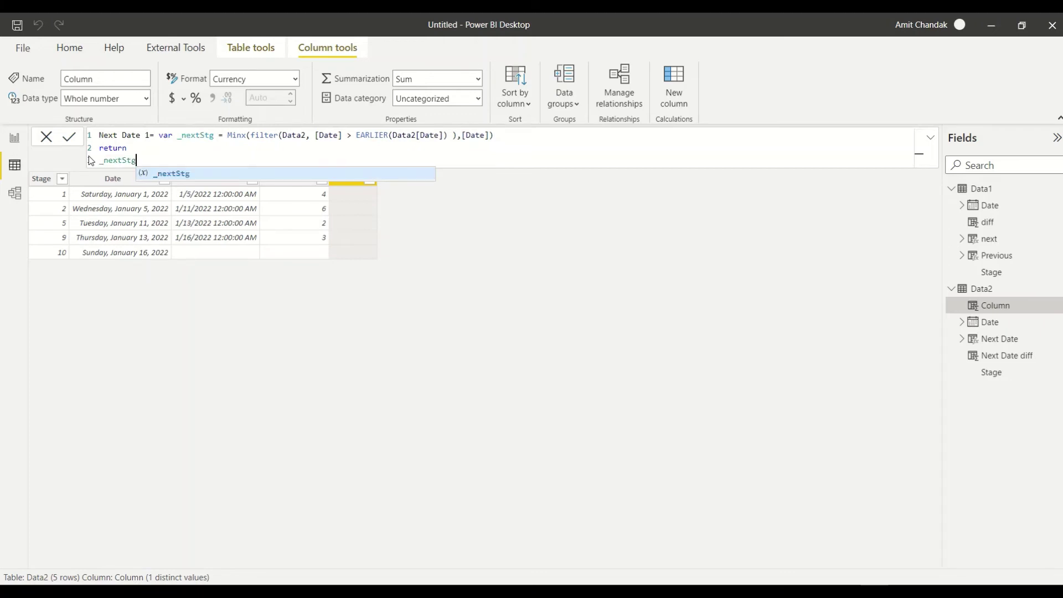
key(Return)
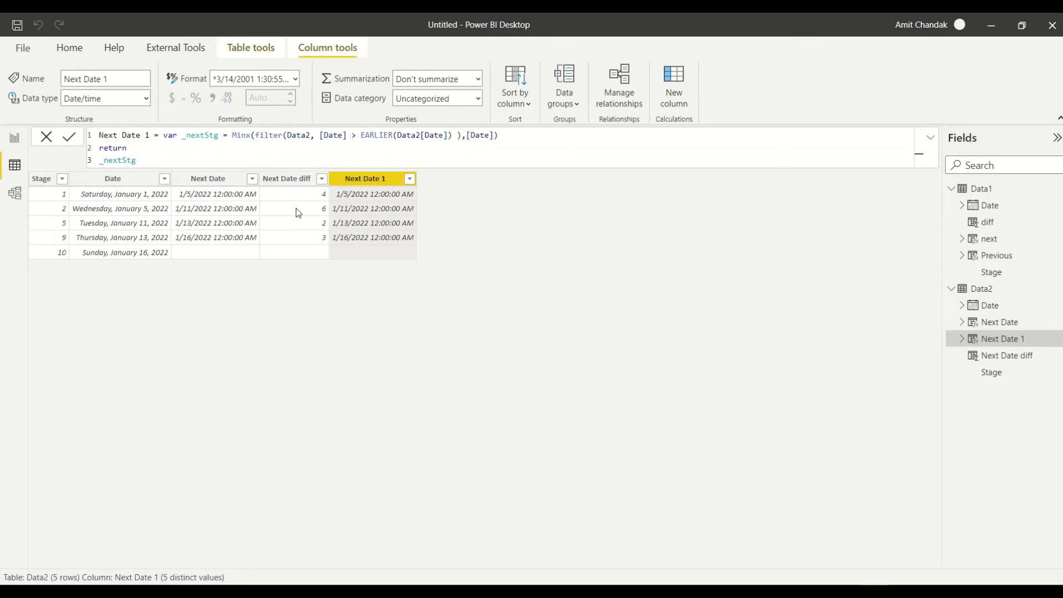
double_click(215, 138)
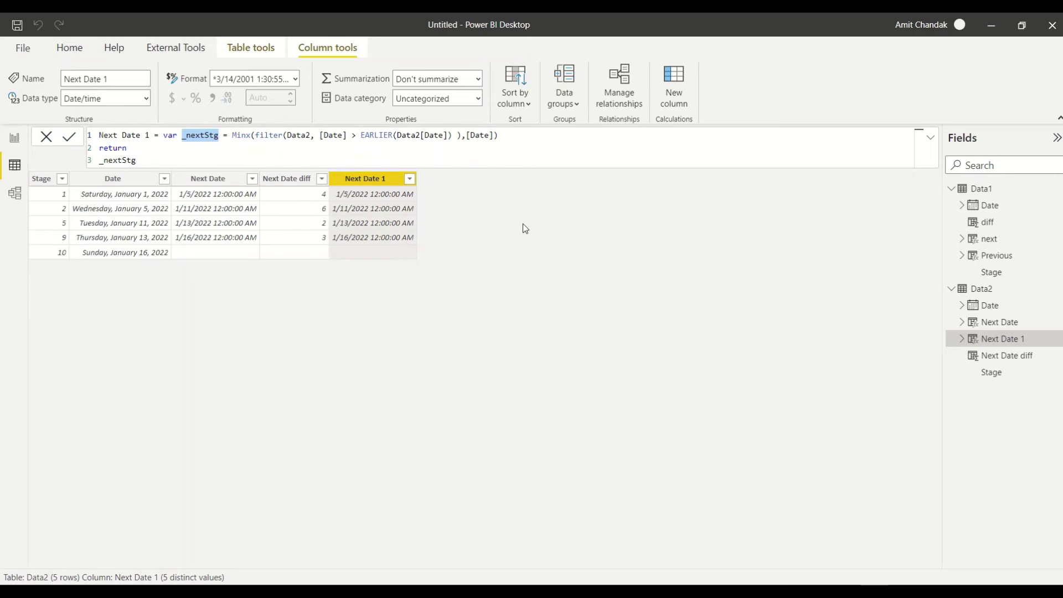
Step: Switch to the Excel workbook and copy the Name, Stage and Date table in A1:C11 of Sheet4
key(alt+Tab)
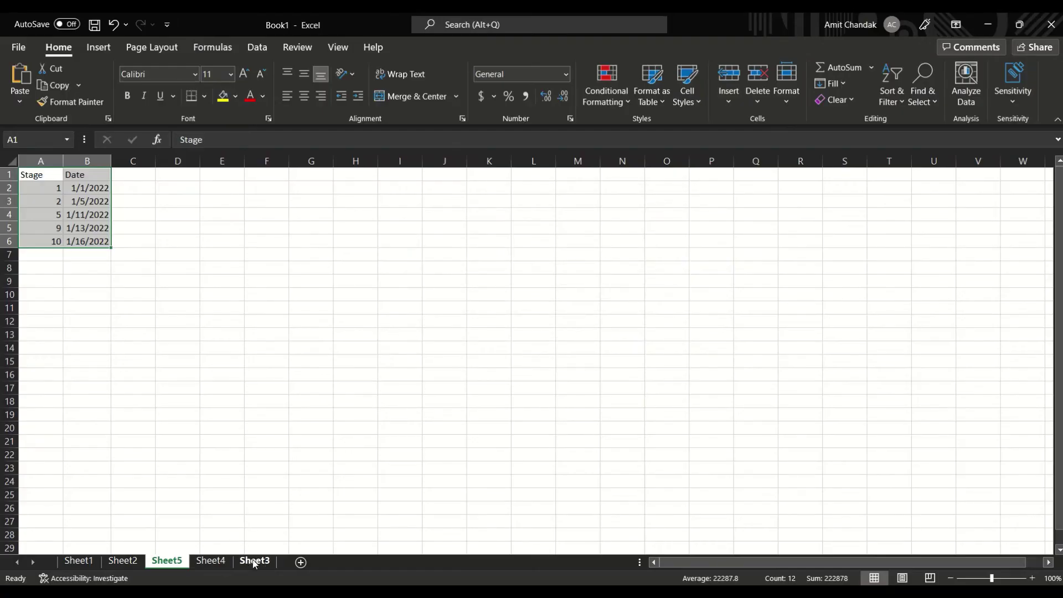
click(254, 561)
click(211, 561)
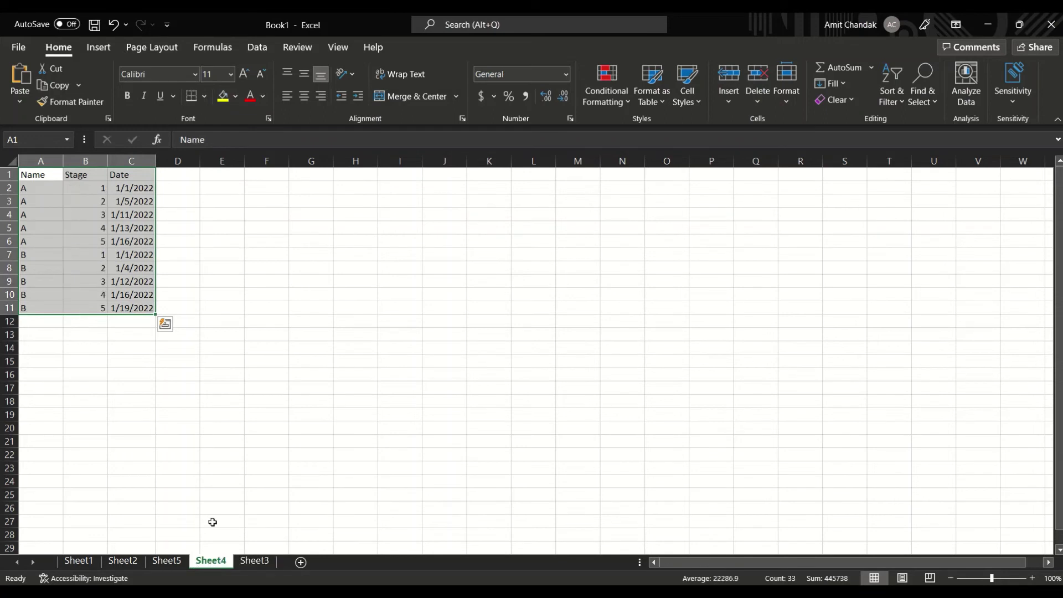
click(233, 390)
drag(34, 173, 125, 310)
key(ctrl+c)
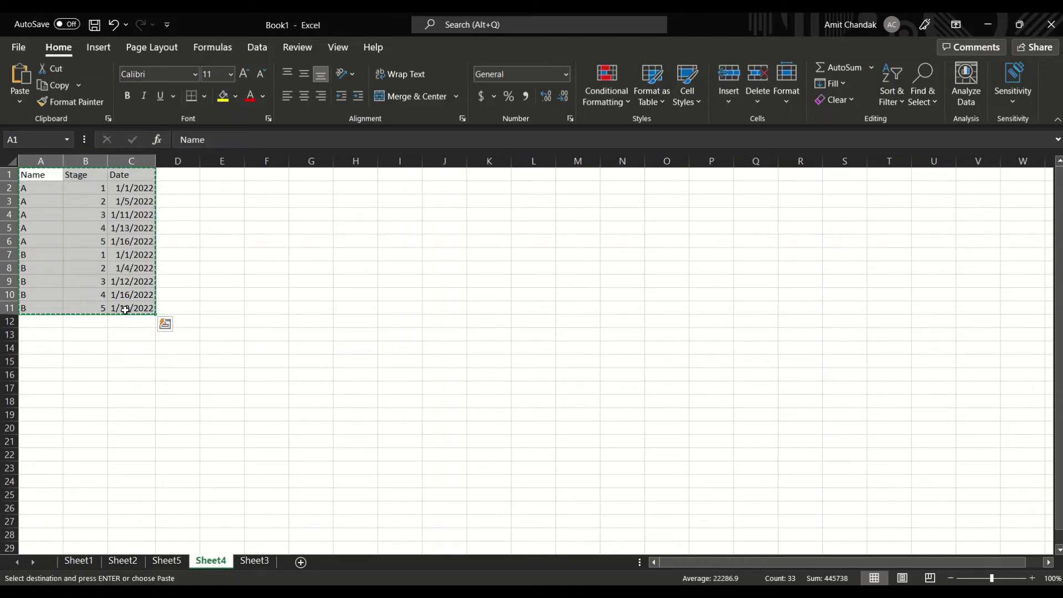
Step: Switch back to Power BI Desktop and paste the copied Name, Stage and Date rows into a new manually entered table
key(alt+Tab)
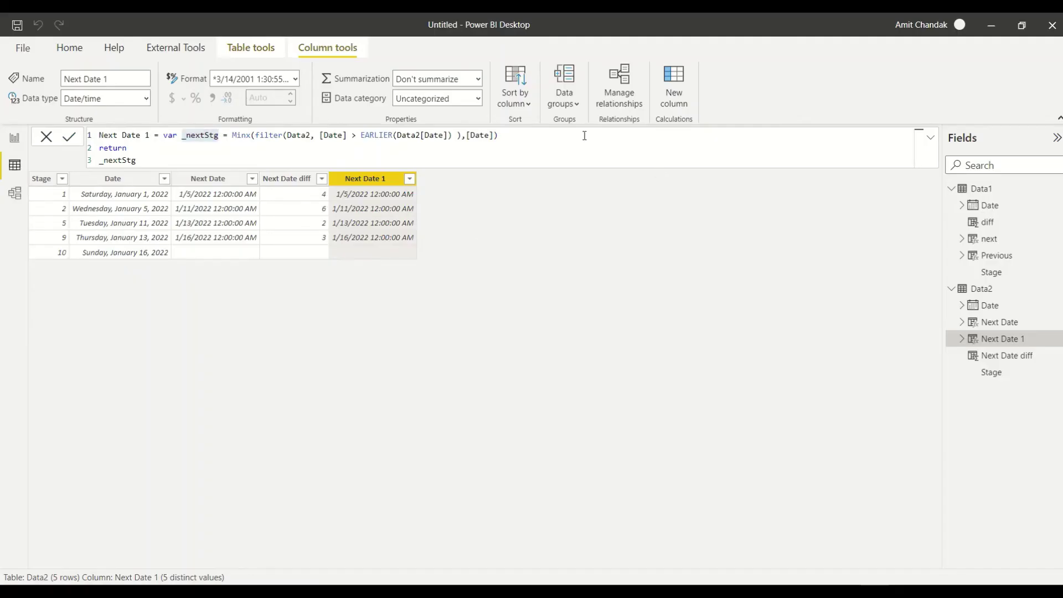
click(69, 50)
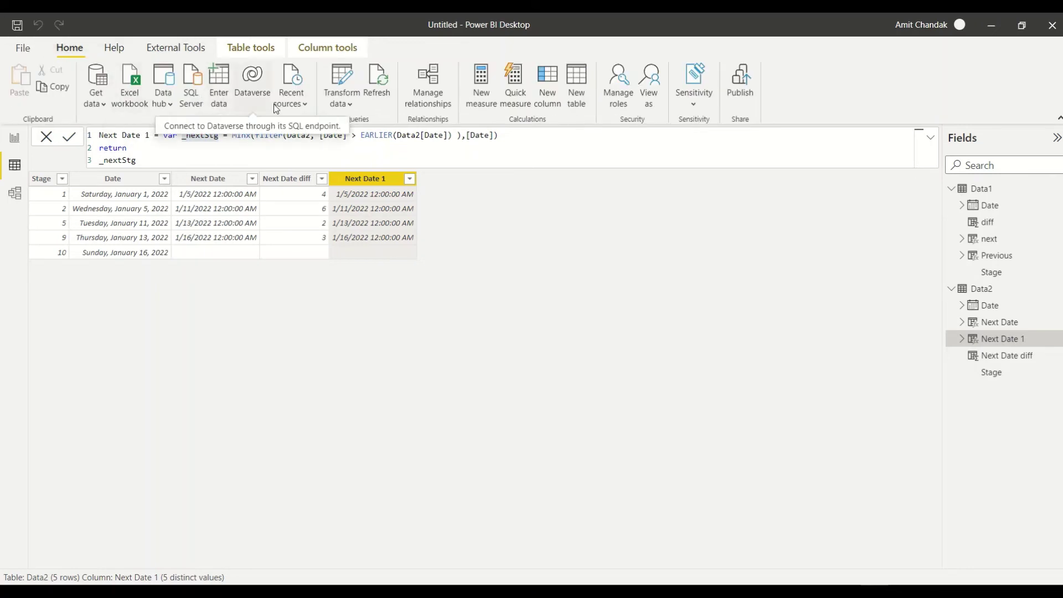
click(341, 102)
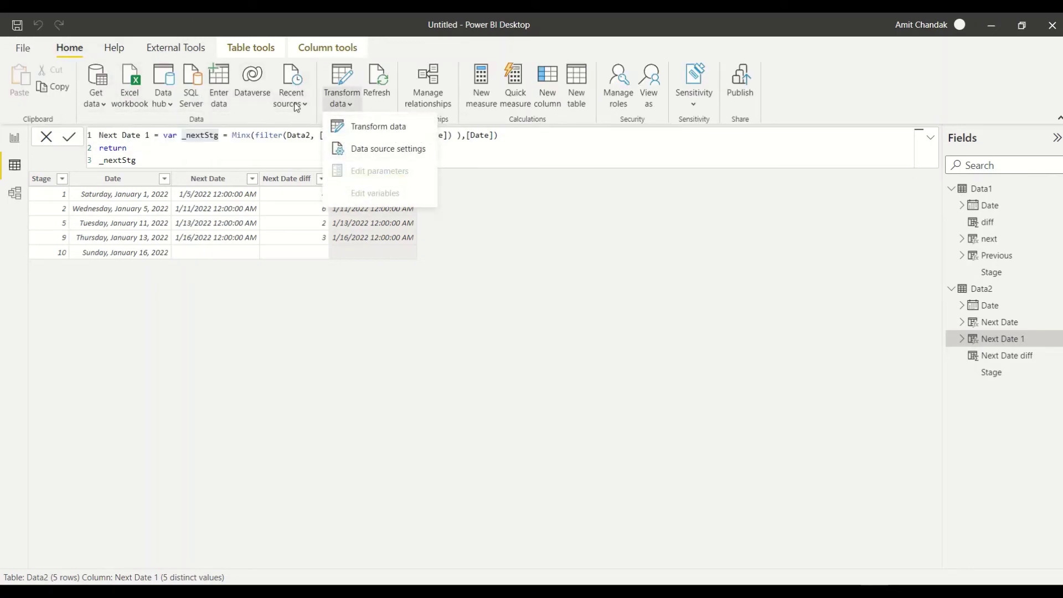
click(221, 88)
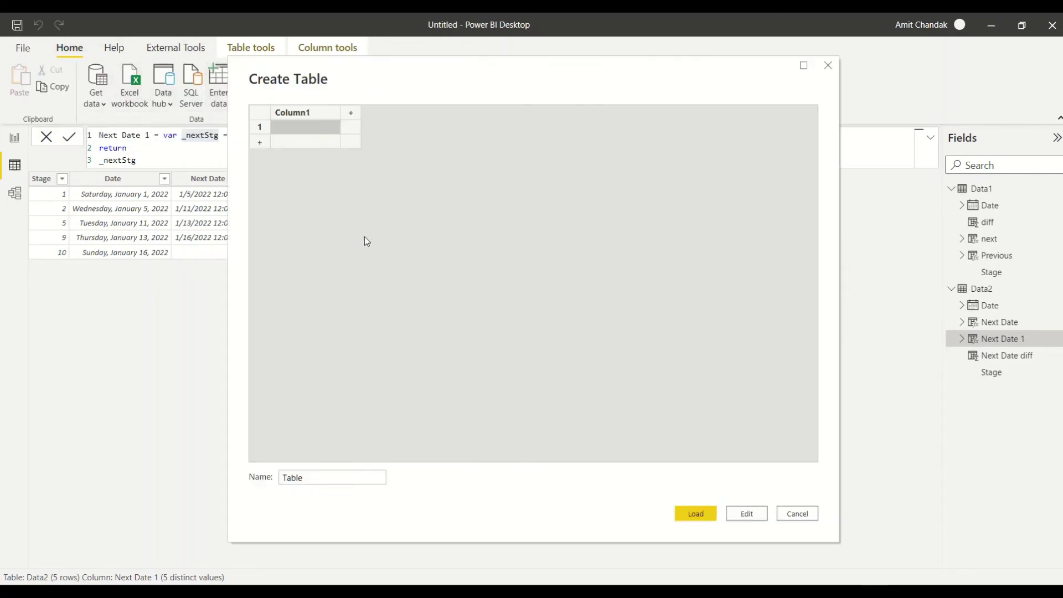
text(Name	Stage	Date A	1	1/1/2022 A	2	1/5/2022 A	3	1/11/2022 A	4	1/13/2022 A	5	1/16/2022 B	1	1/1/2022 B	2	1/4/2022 B	3	1/12/2022 B	4	1/16/2022 B	5	1/19/2022)
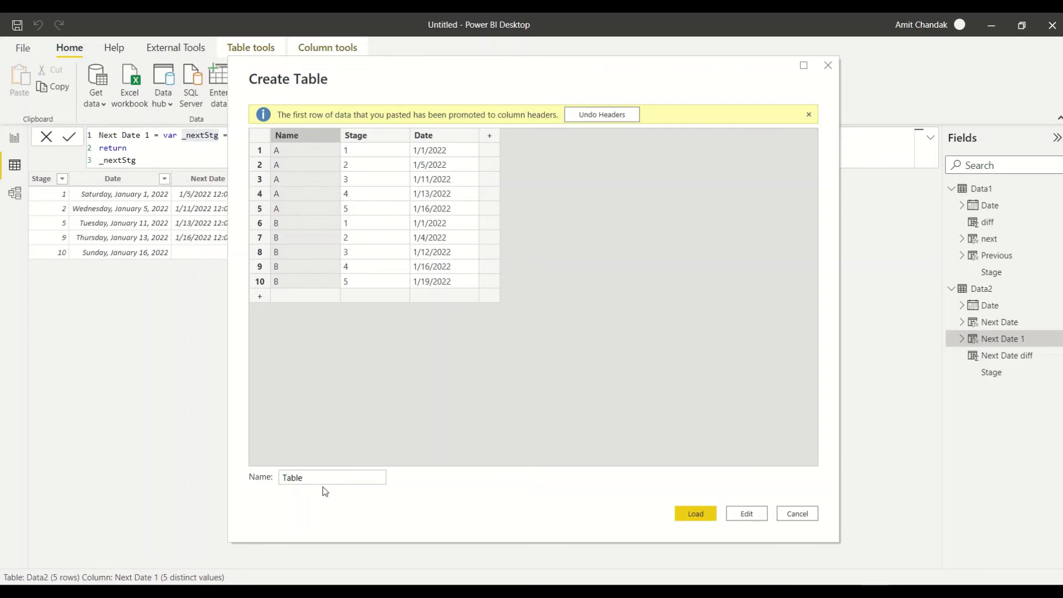
Step: Name the pasted table Data3, load it into the model and show its rows
click(272, 476)
text(Data)
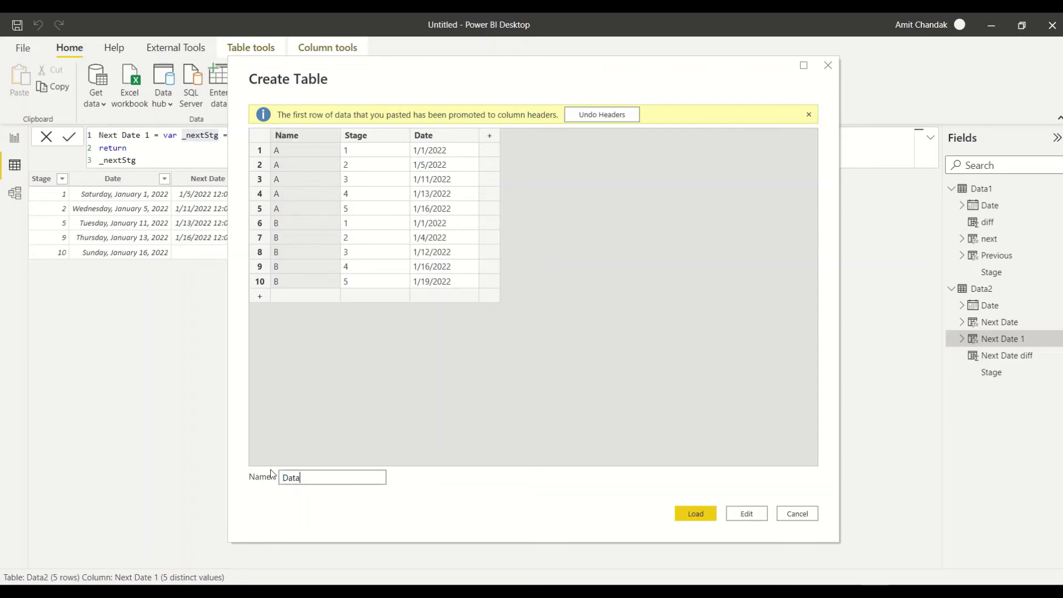
text(3)
key(Return)
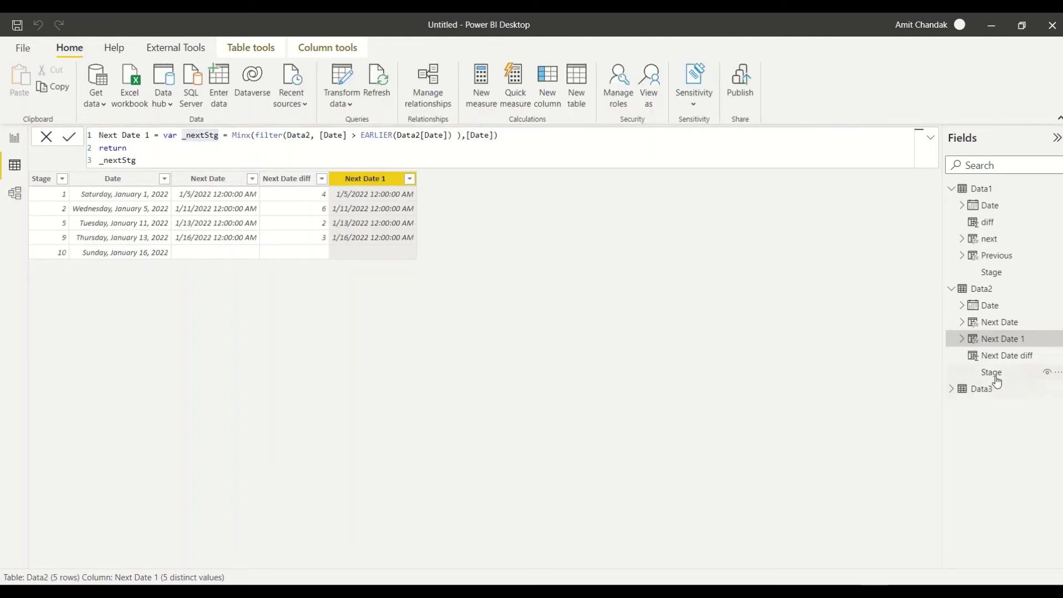
click(991, 389)
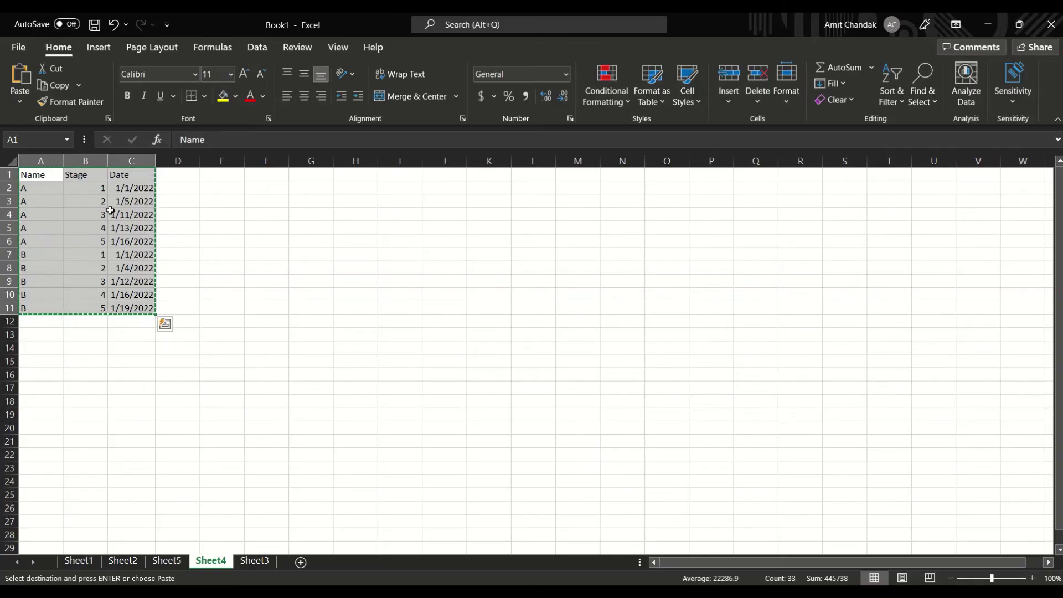
Step: Look over the Name, Stage and Date table with text stages on Sheet3 of the Excel workbook, and return to Power BI Desktop
click(255, 561)
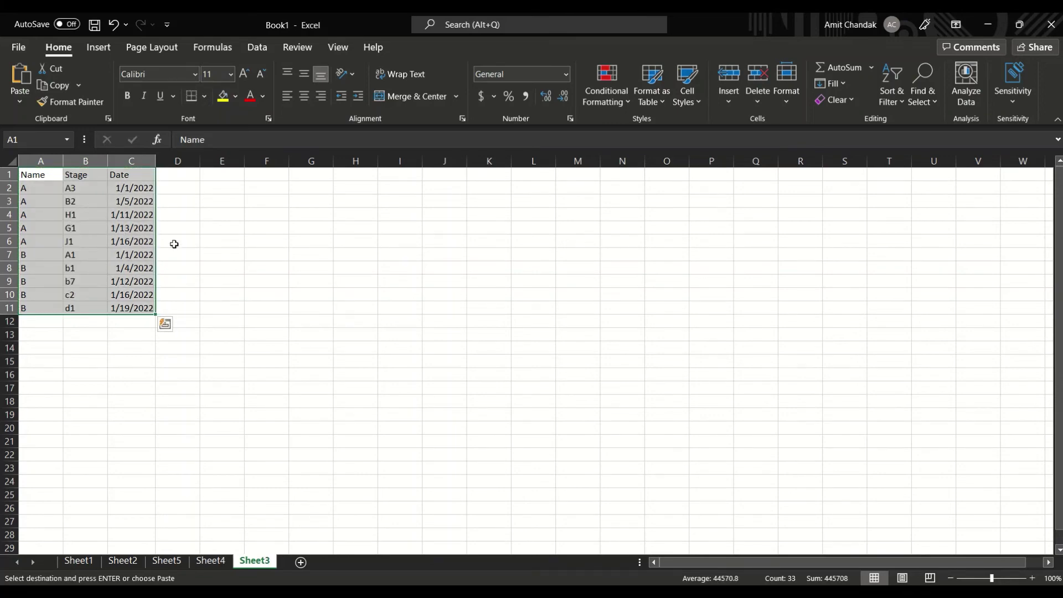
key(alt+Tab)
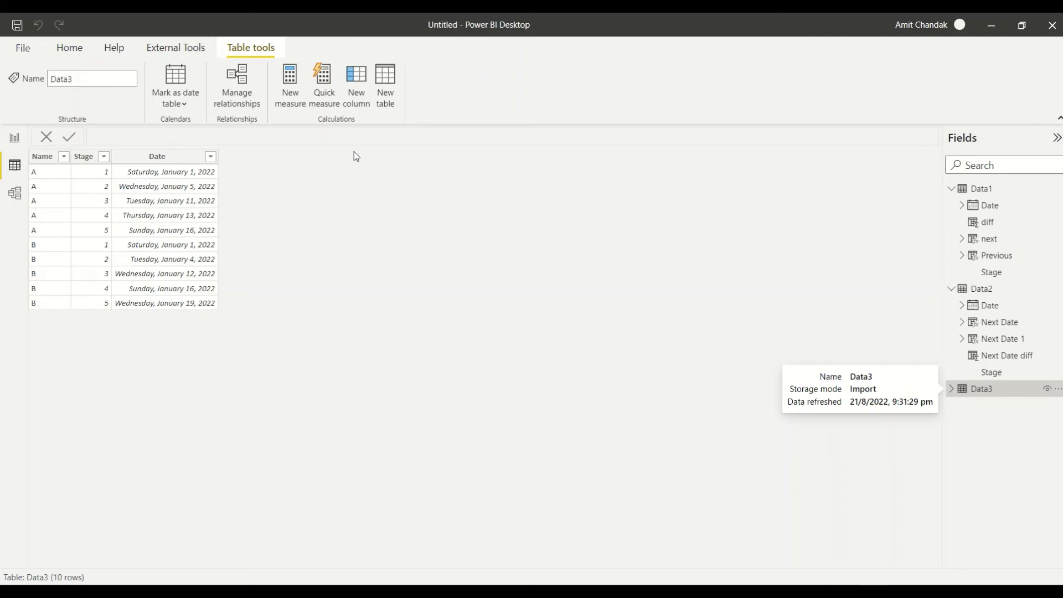
Step: Add a calculated column named Net Date to Data3 and start its formula with minx(filter(Data3
click(358, 99)
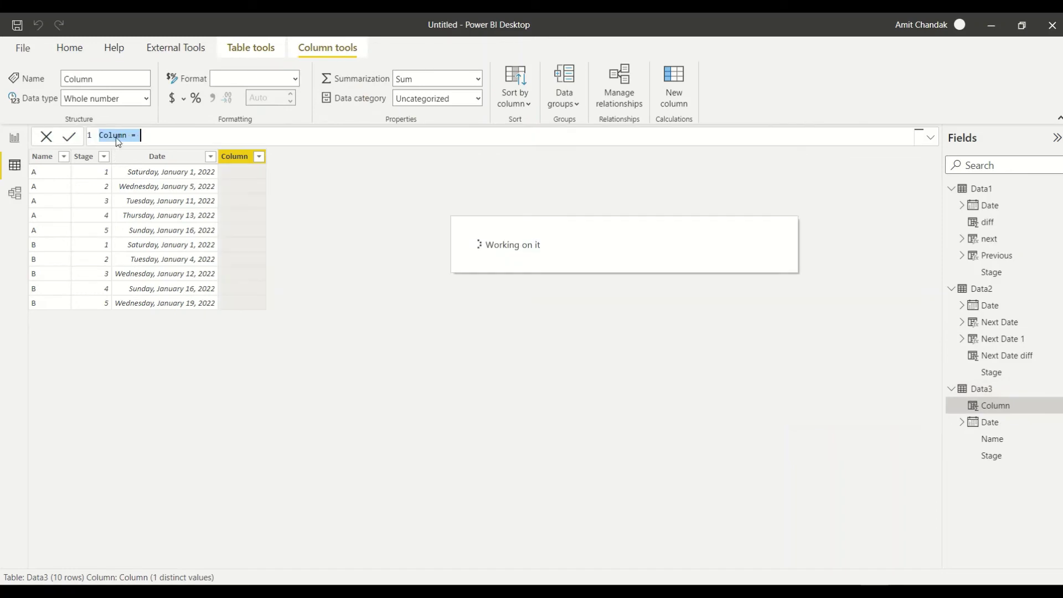
click(117, 137)
double_click(116, 138)
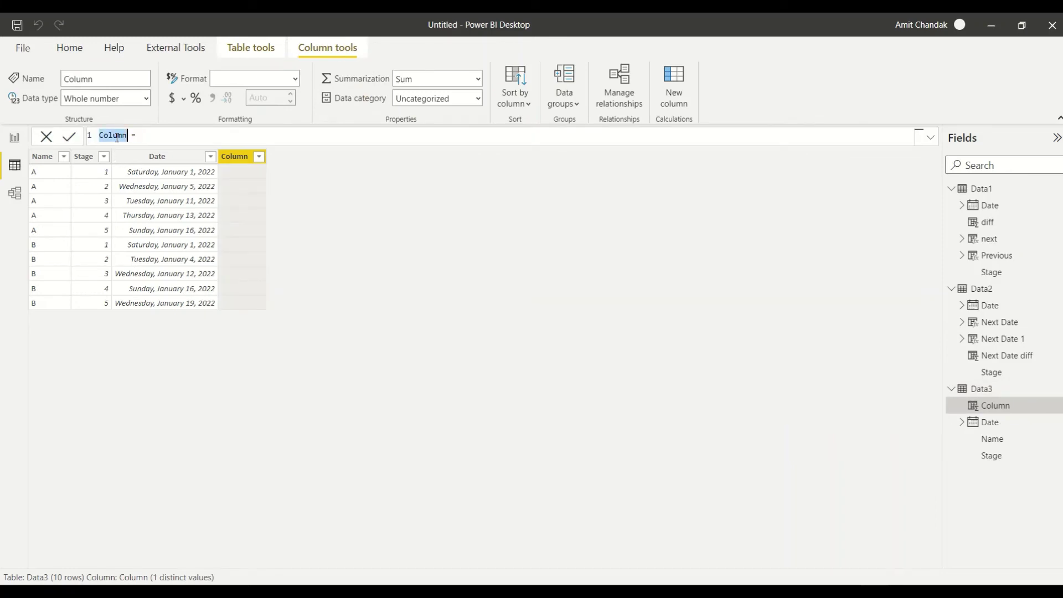
text(Net Date =  min)
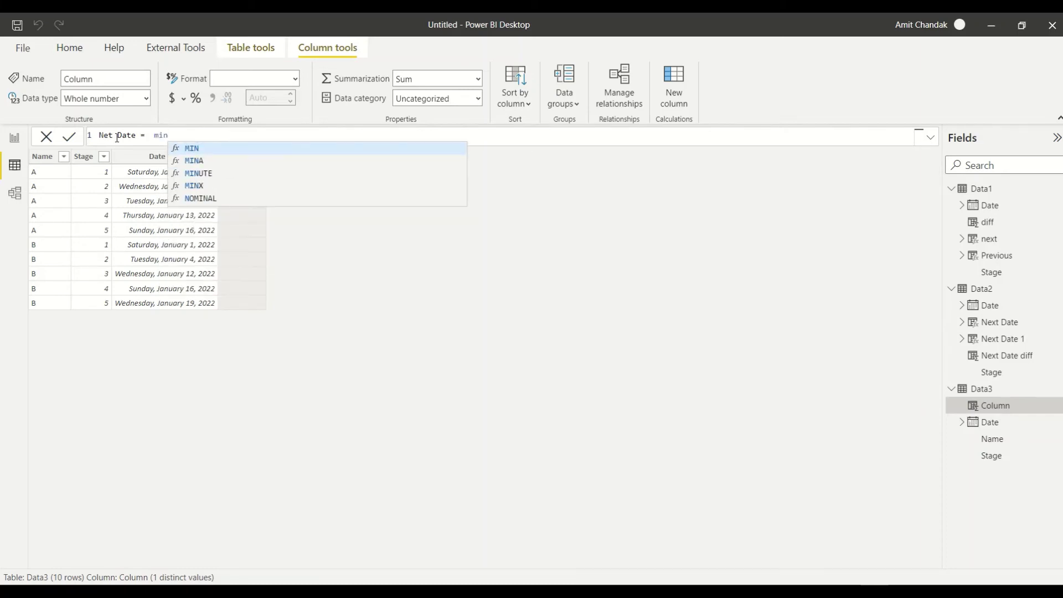
text(x()
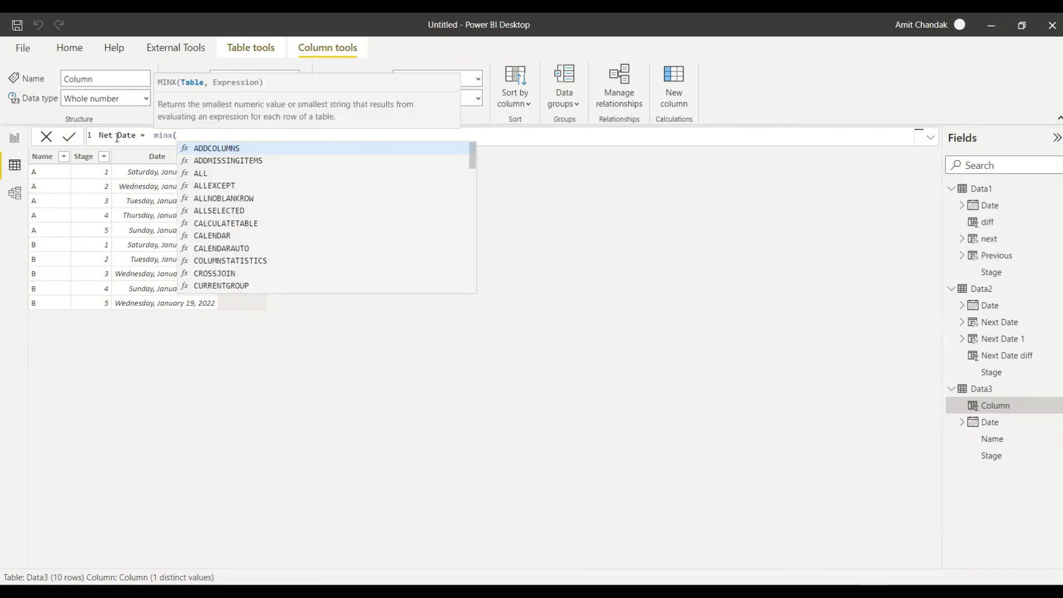
text(filter()
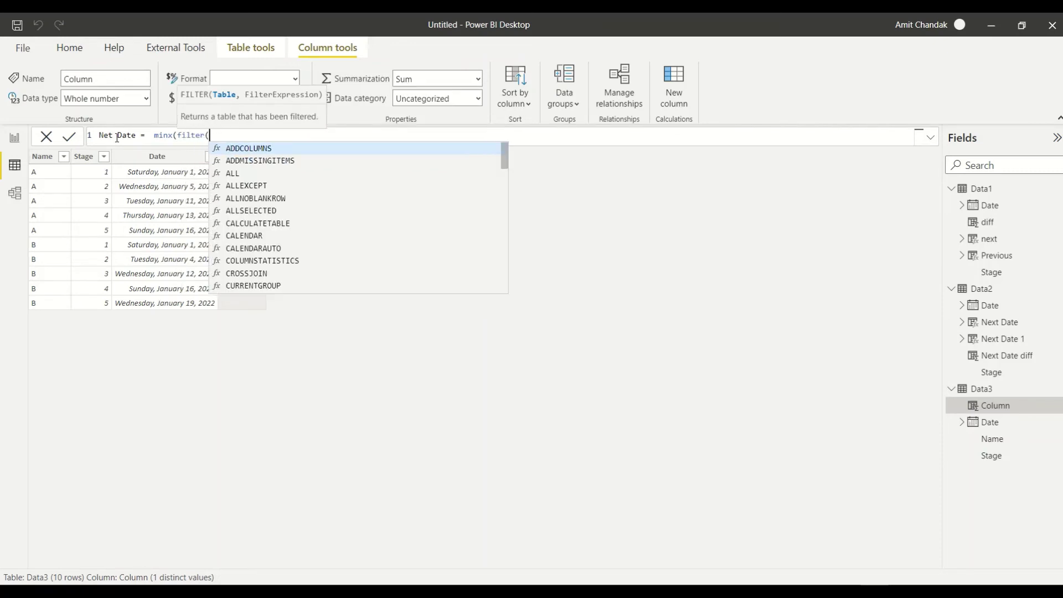
text(Da)
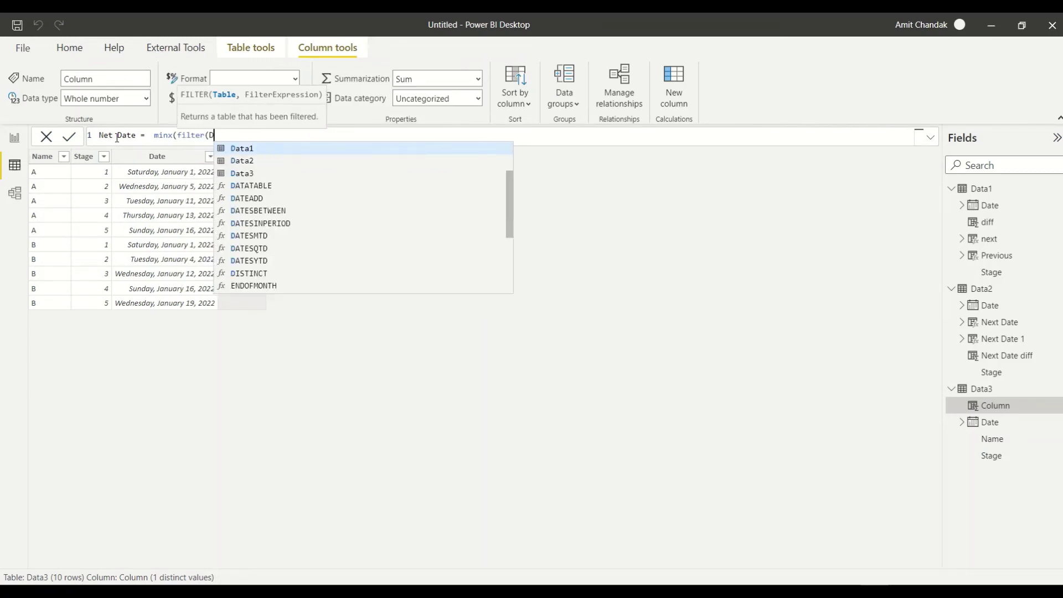
key(Down)
key(Down)
text(ta3)
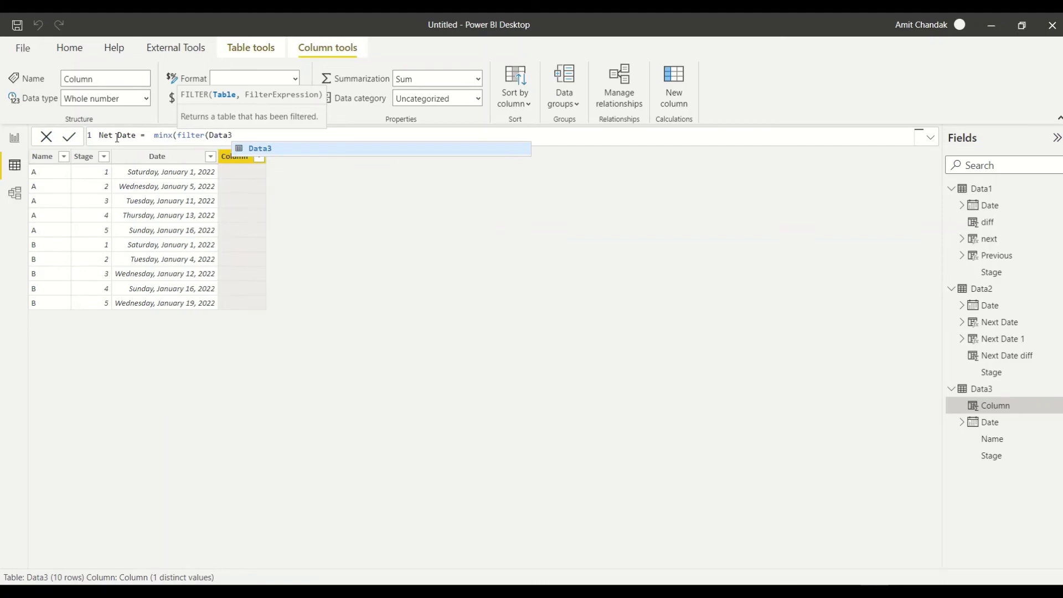
Step: Add the filter condition [Name] = EARLIER(Data3[Name]) followed by the && operator
text(, [)
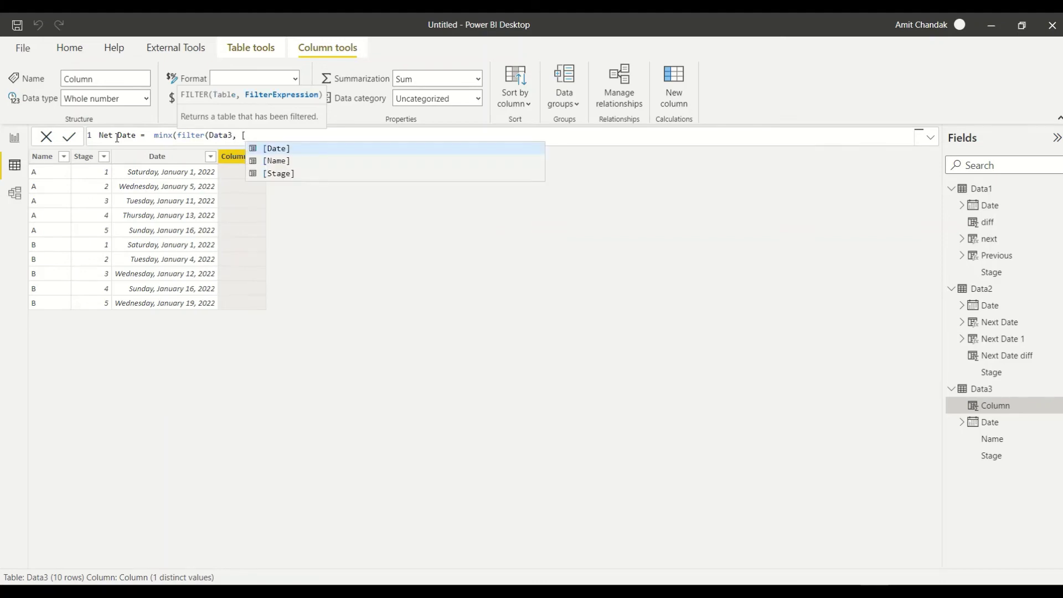
key(Down)
key(Tab)
text(= ea)
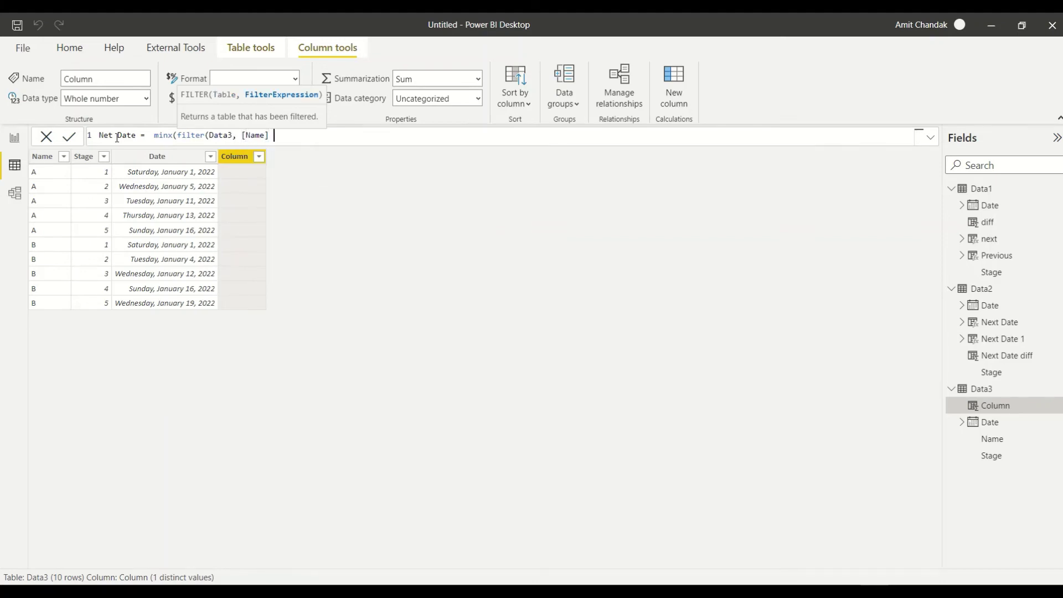
key(Tab)
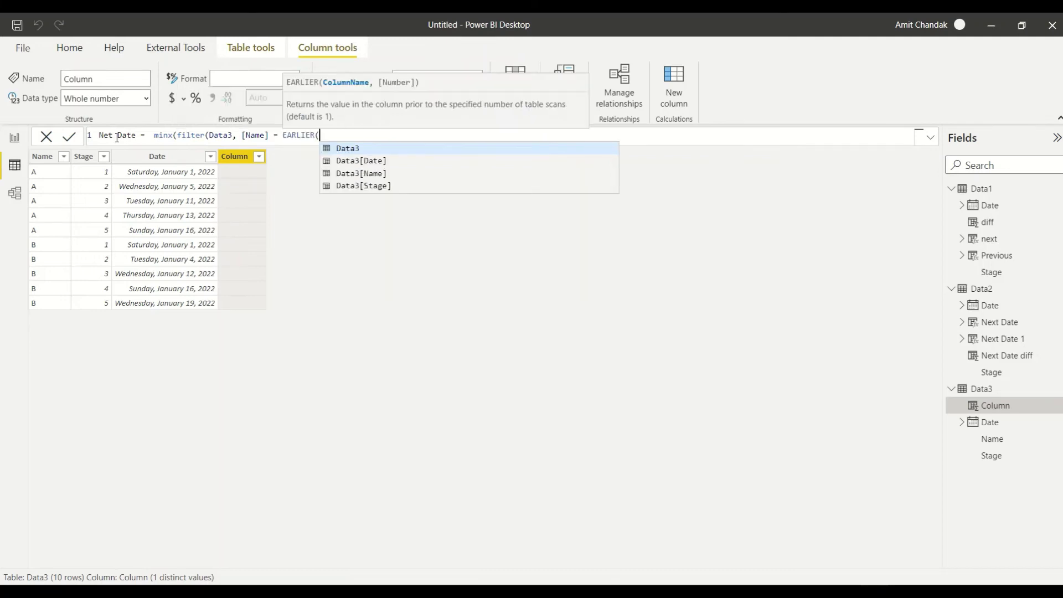
key(Down)
key(Down)
key(Tab)
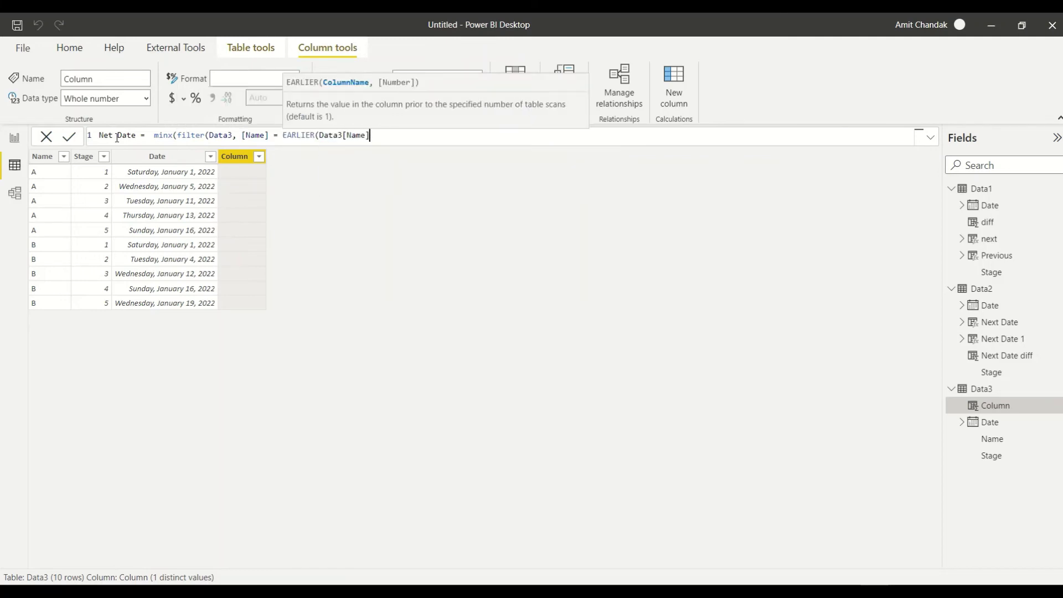
text() && )
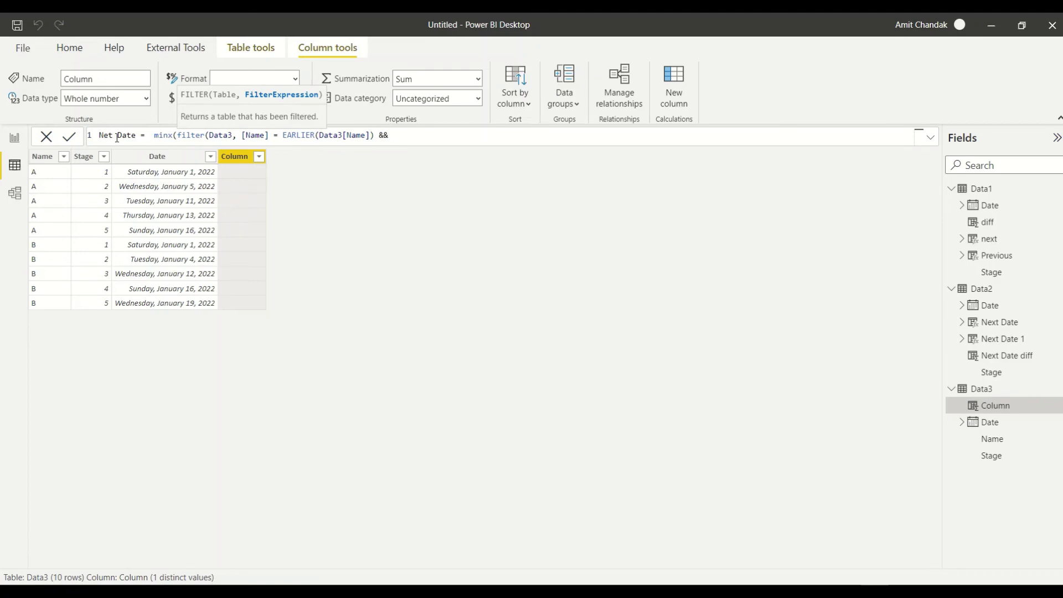
Step: Add the second filter condition [Stage] = EARLIER([Stage])+1 and close the filter function
text([S)
key(Tab)
text(eal)
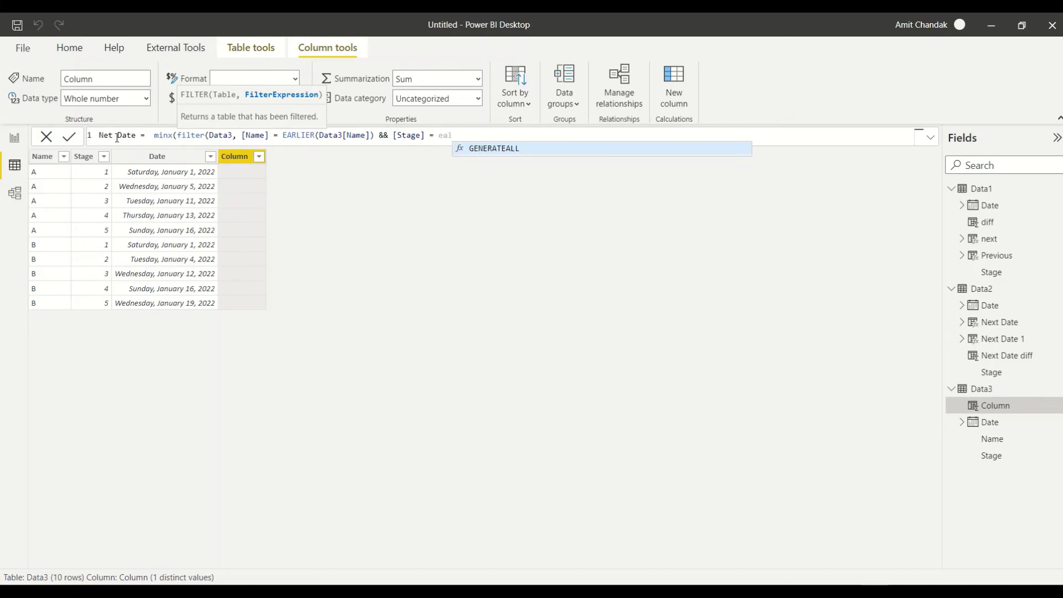
key(BackSpace)
text(r)
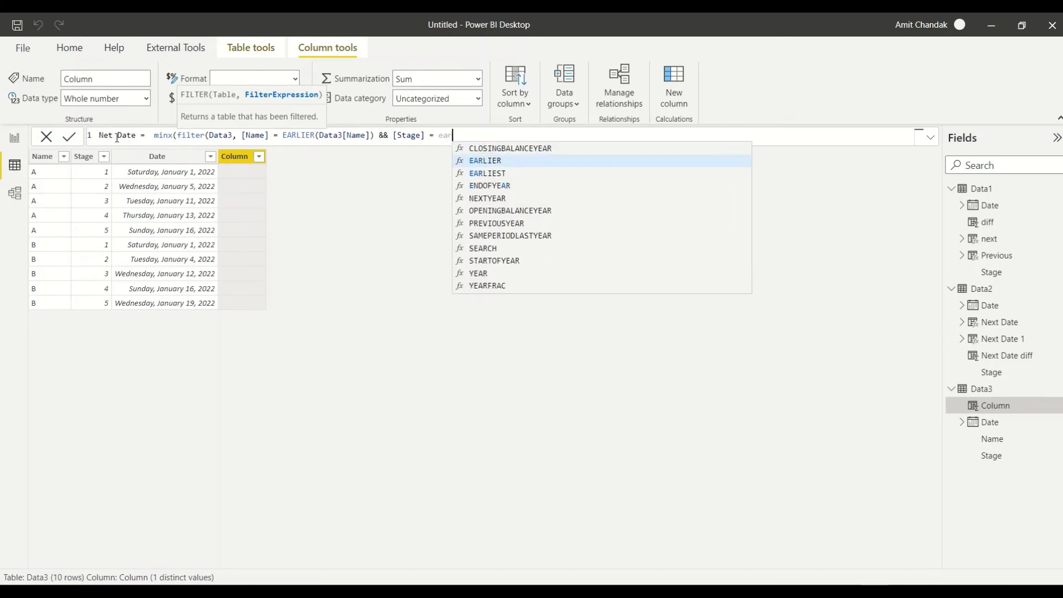
key(Tab)
text([S)
key(Tab)
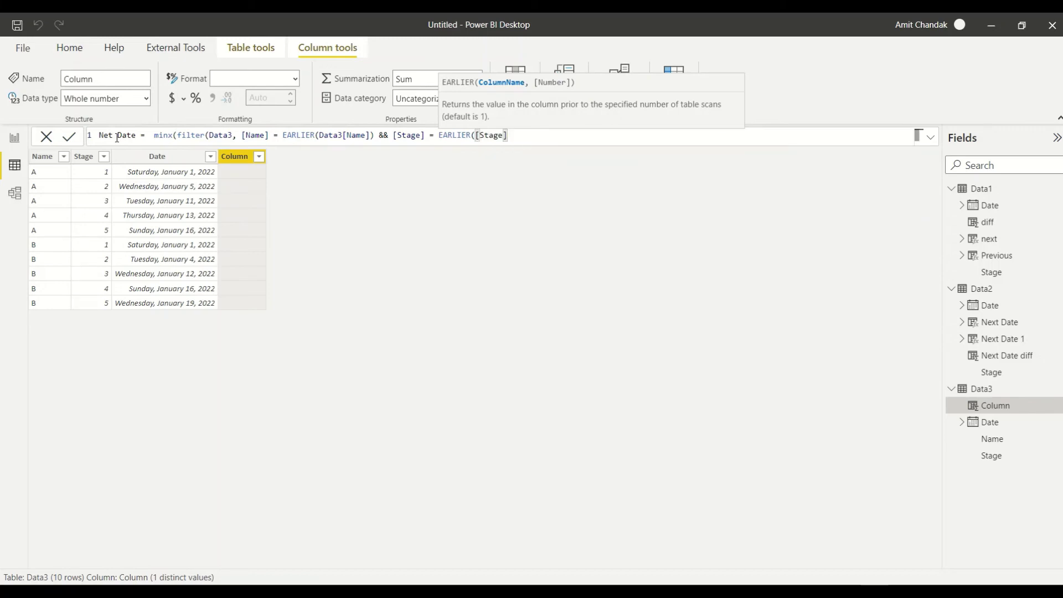
text()+1)
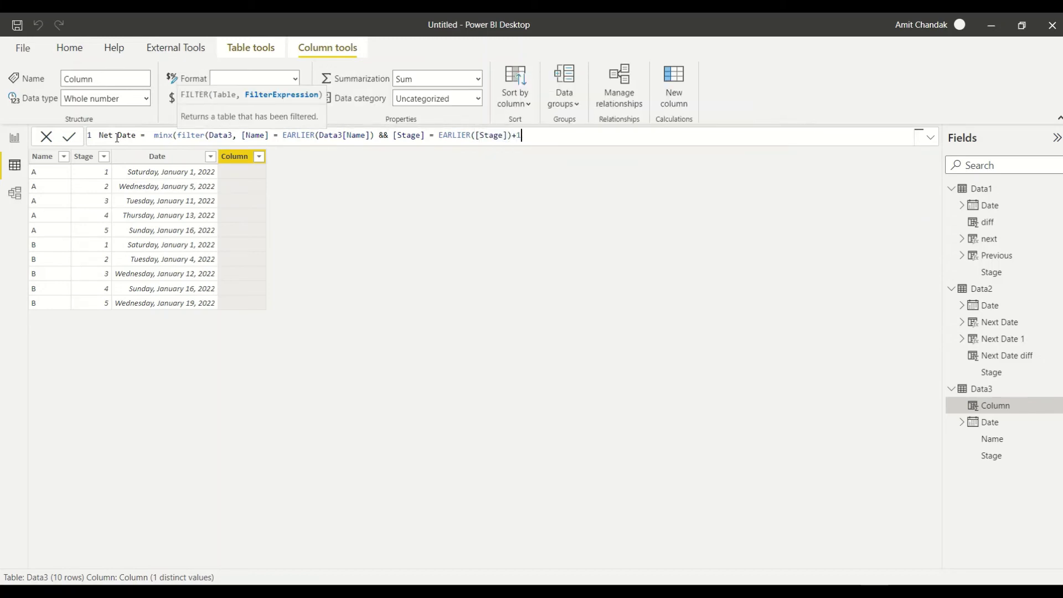
text())
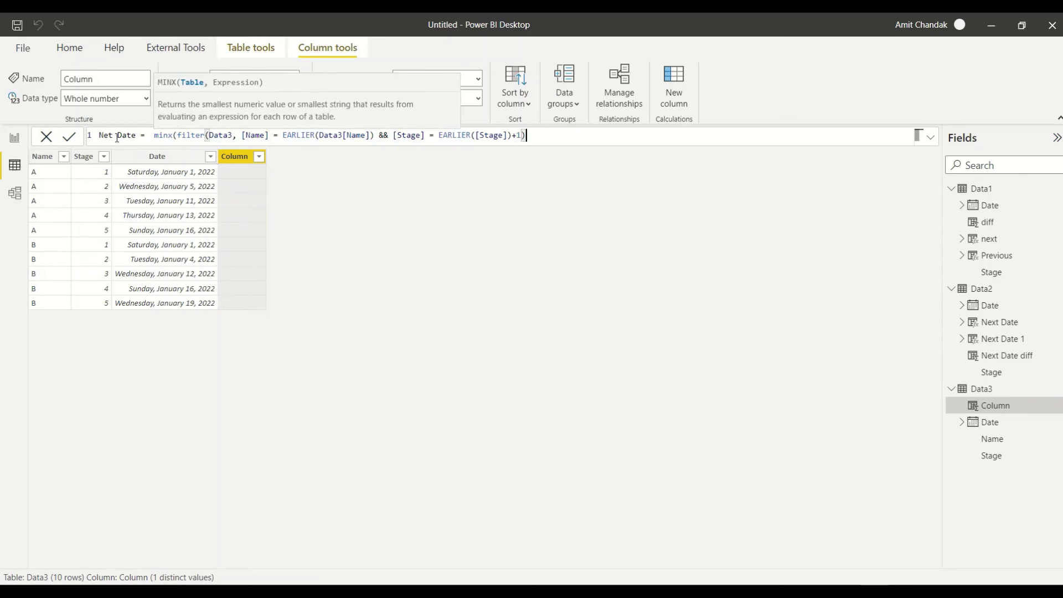
Step: Set [Date] as the minx expression, close the function and commit the Net Date formula
text(,[)
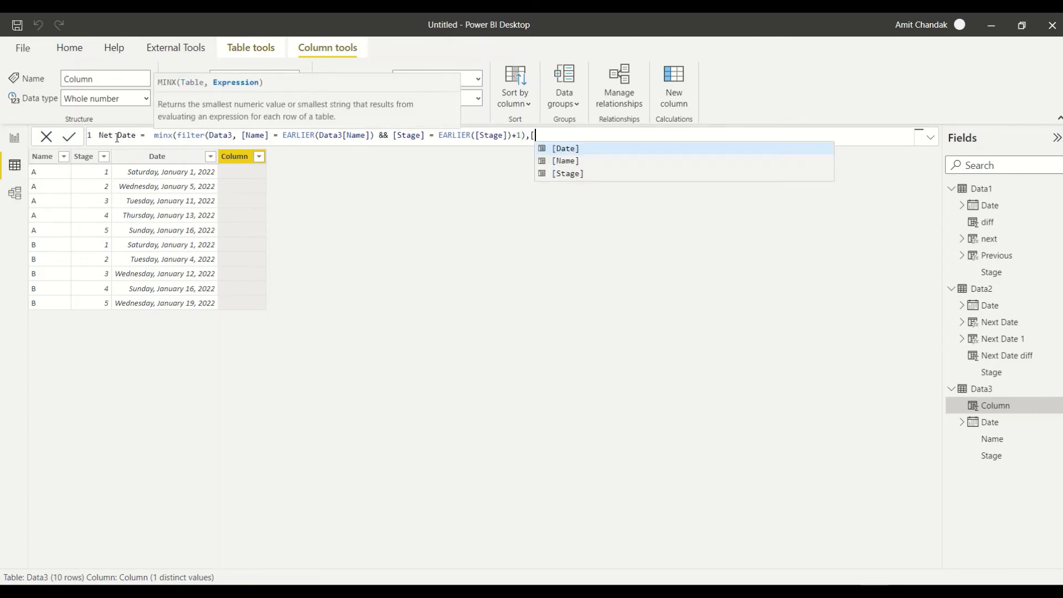
key(Tab)
text())
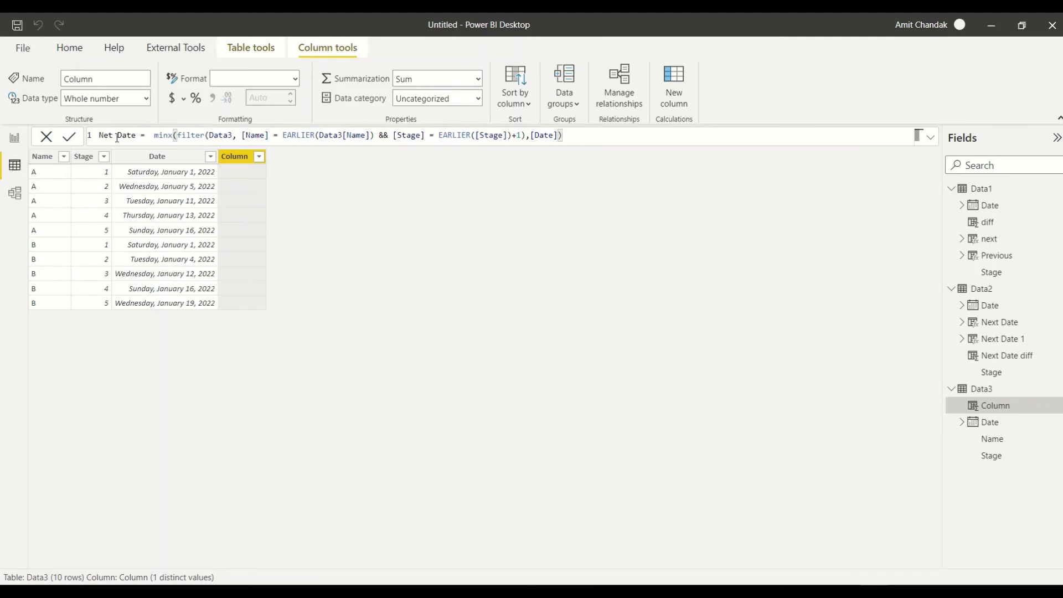
key(Return)
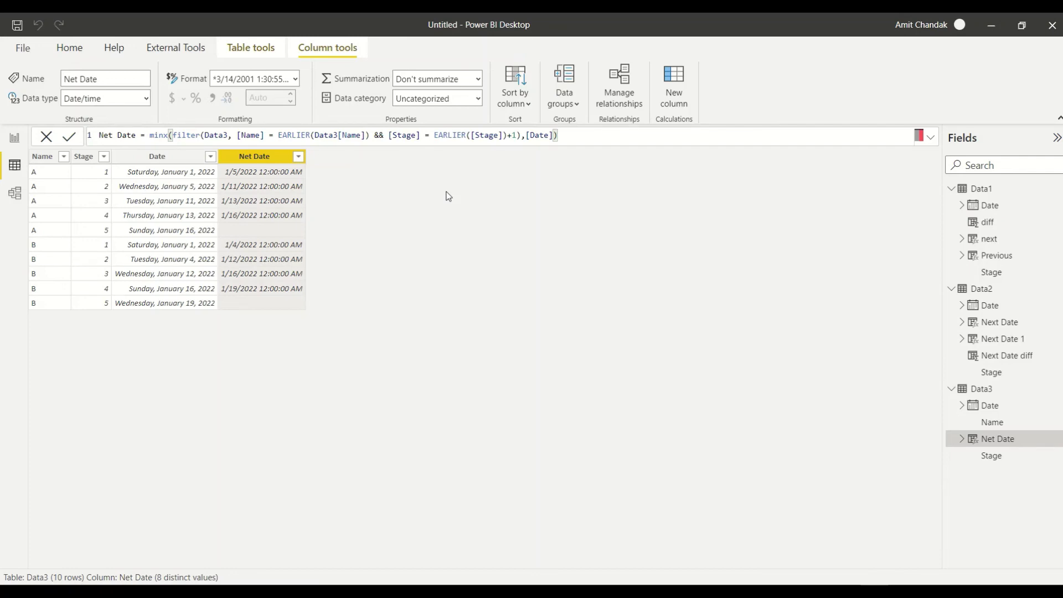
Step: Switch to the Excel workbook and copy the Name, Stage and Date table in A1:C11 of Sheet3
key(alt+Tab)
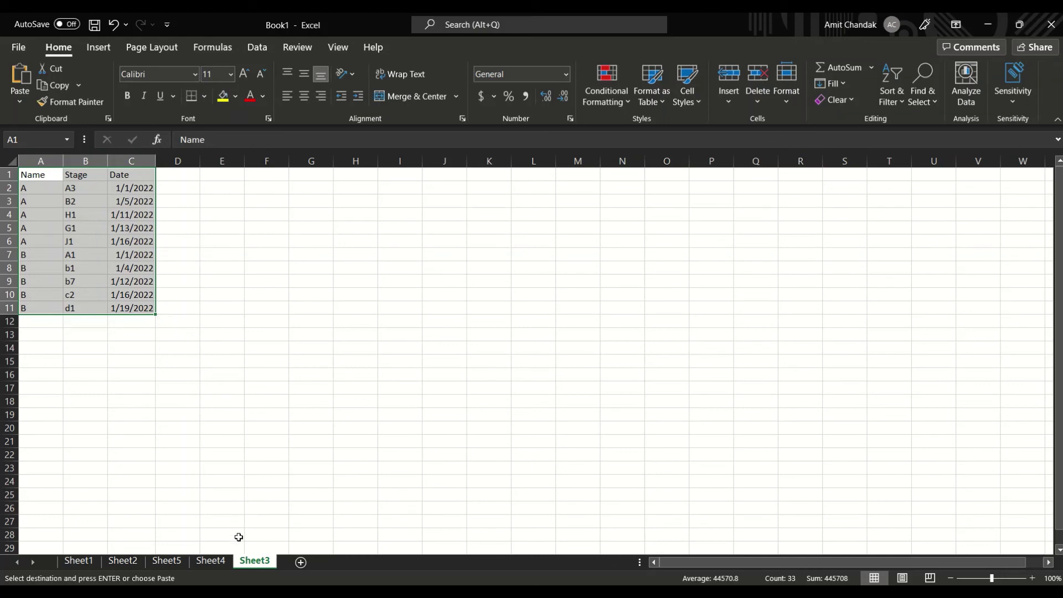
click(209, 560)
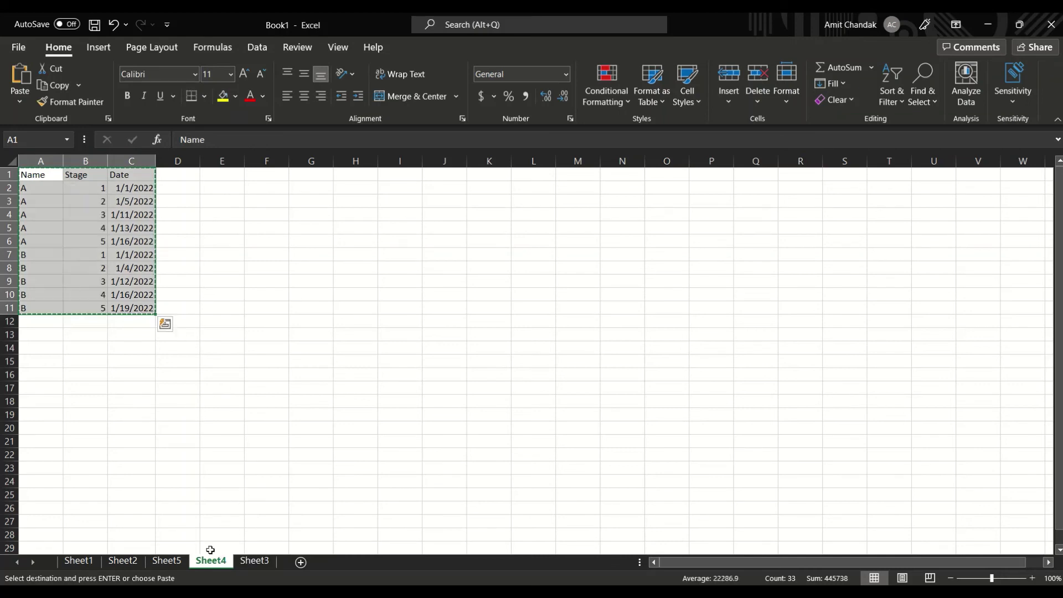
click(221, 254)
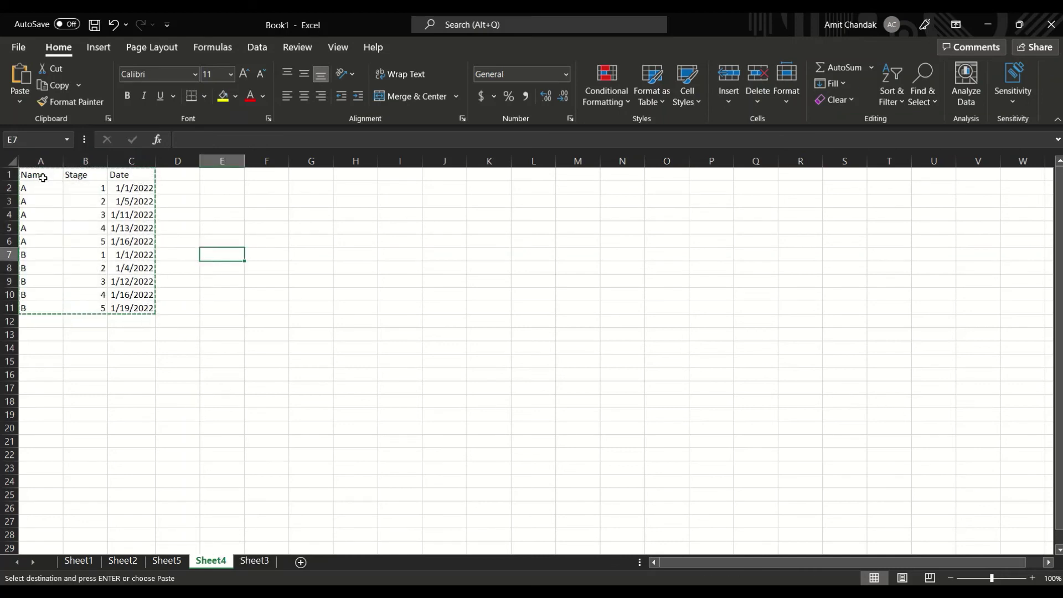
click(178, 295)
click(255, 560)
click(218, 383)
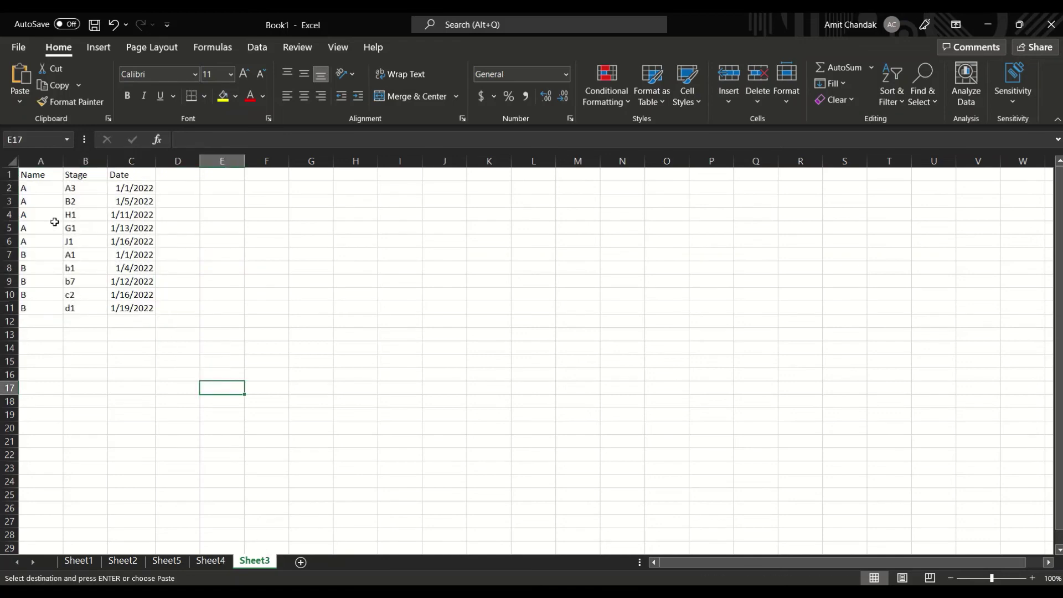
drag(28, 174, 132, 308)
key(ctrl+v)
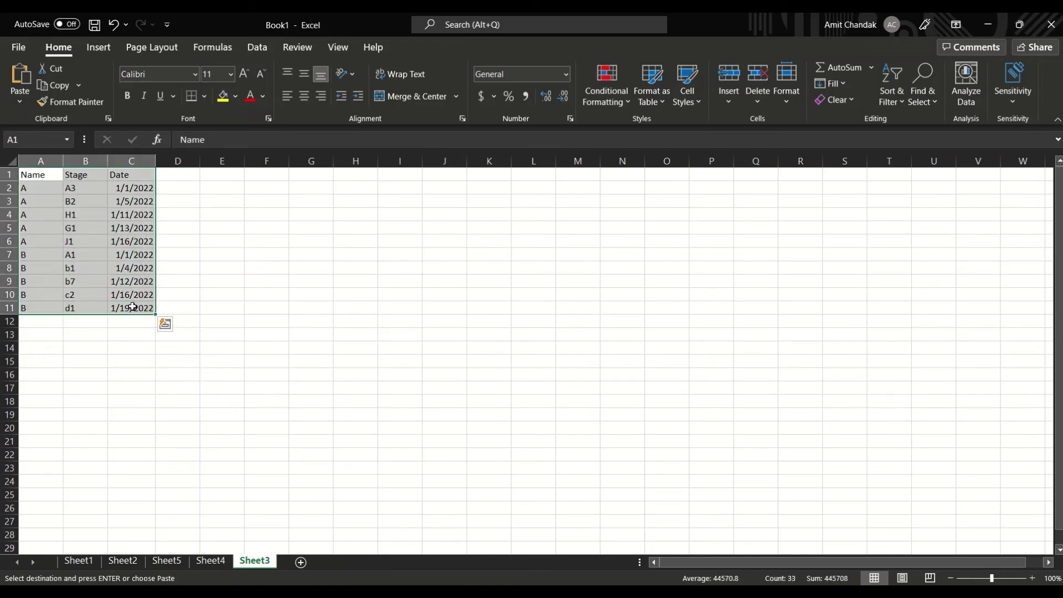
Step: Switch back to Power BI Desktop and paste the copied rows with text stages into a new manually entered table
key(alt+Tab)
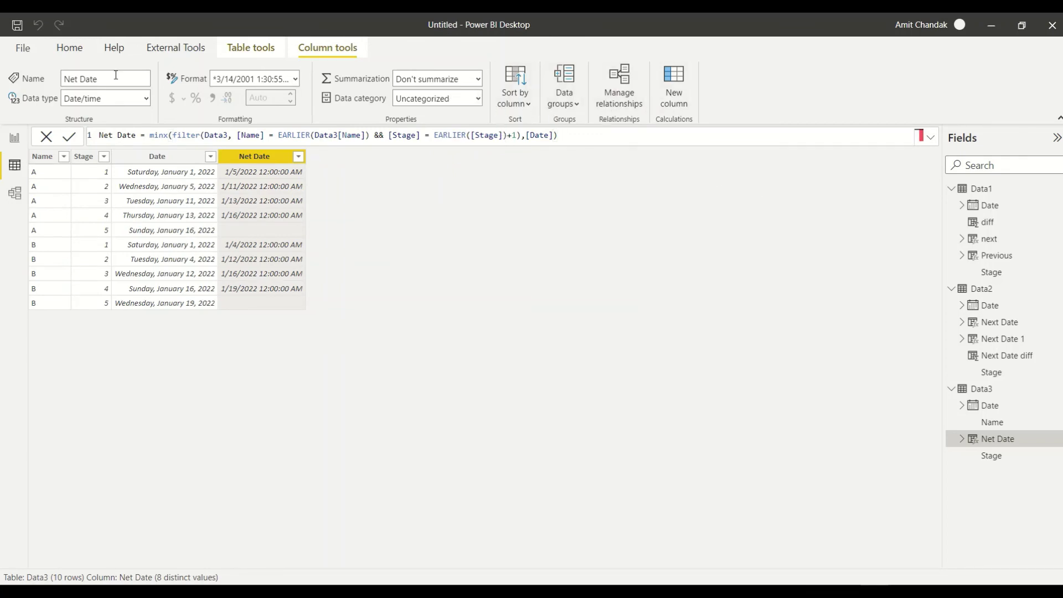
click(70, 48)
click(219, 84)
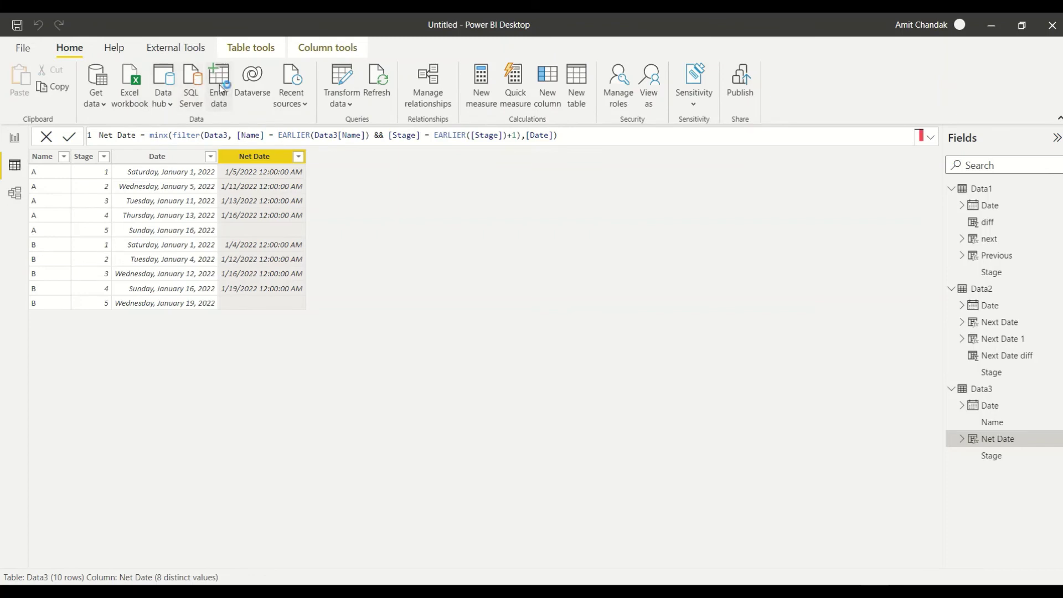
text(Name	Stage	Date A	A3	1/1/2022 A	B2	1/5/2022 A	H1	1/11/2022 A	G1	1/13/2022 A	J1	1/16/2022 B	A1	1/1/2022 B	b1	1/4/2022 B	b7	1/12/2022 B	c2	1/16/2022 B	d1	1/19/2022)
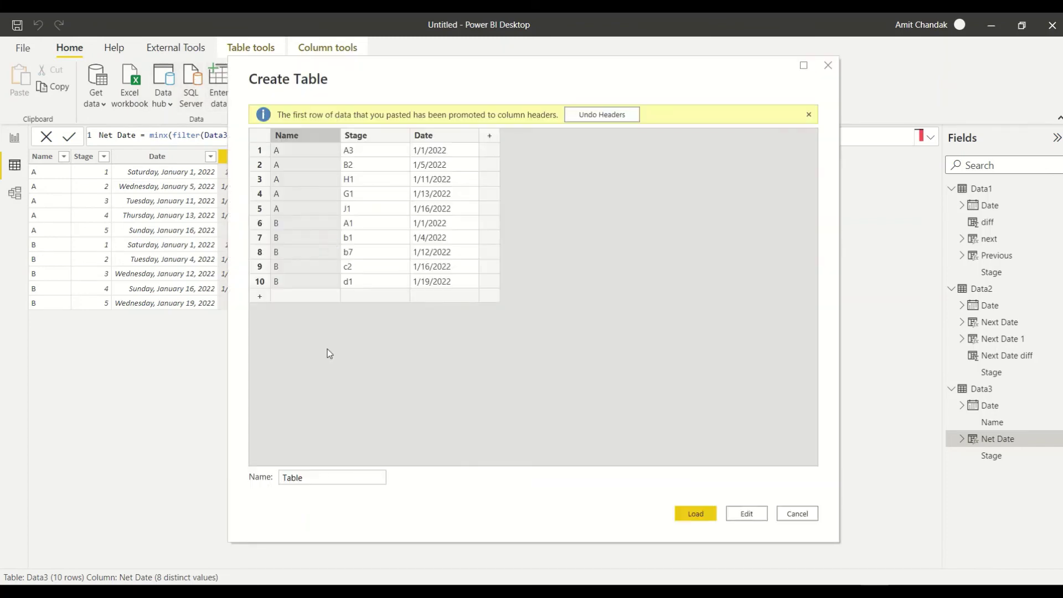
Step: Name the new table Data4 and load it into the model
drag(327, 478, 279, 478)
text(Dat)
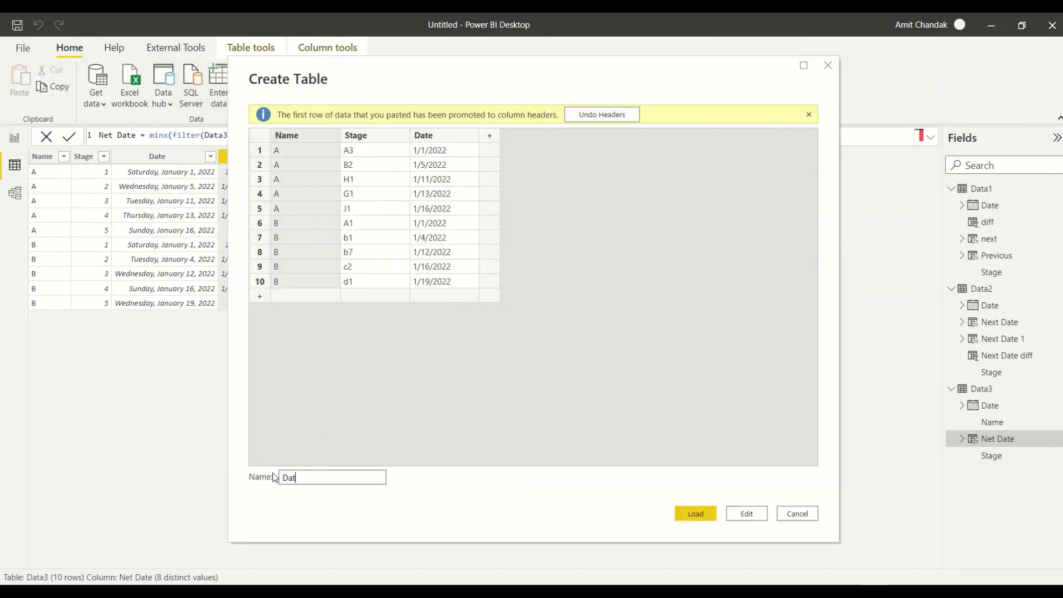
text(a4)
click(694, 514)
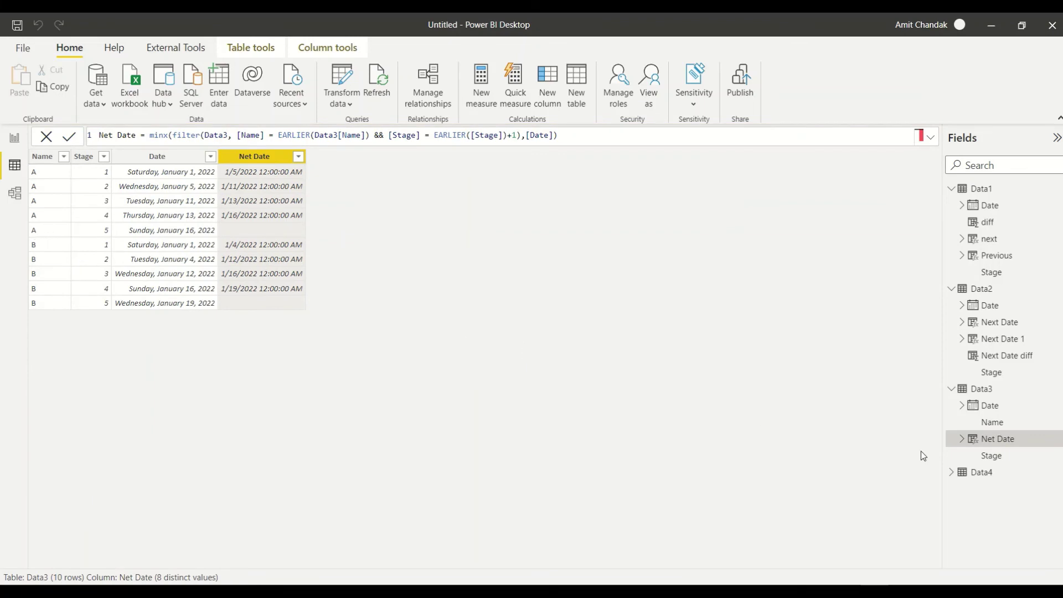
Step: Add a calculated column to the Data4 table and name it Next Date in its formula
click(981, 474)
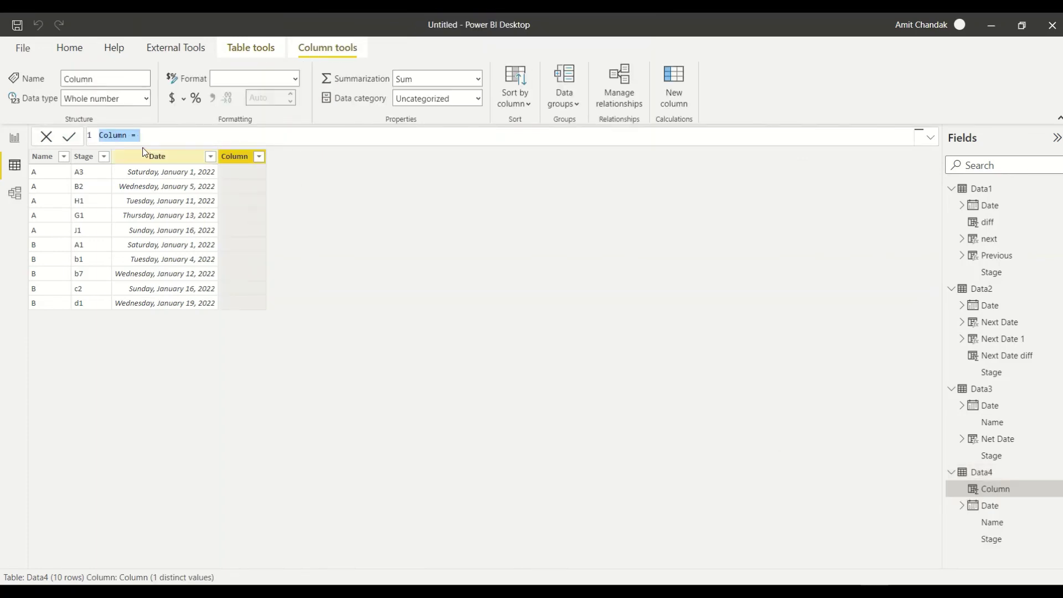
click(147, 138)
double_click(105, 138)
text(Next Date = )
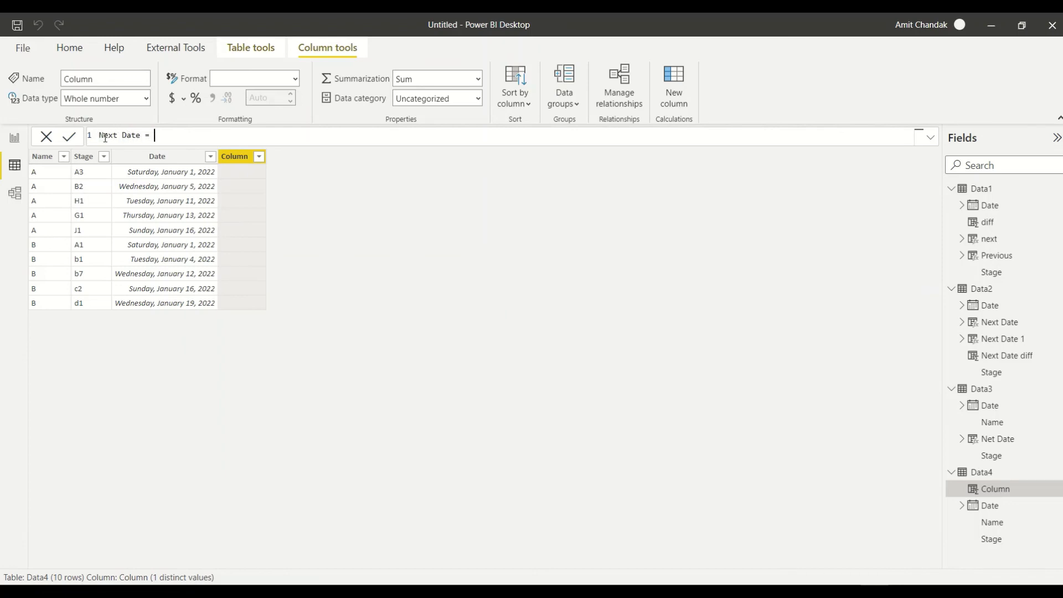
Step: Start the Next Date formula with minx over a FILTER of the Data4 table
text(ma)
key(BackSpace)
key(BackSpace)
text(minx)
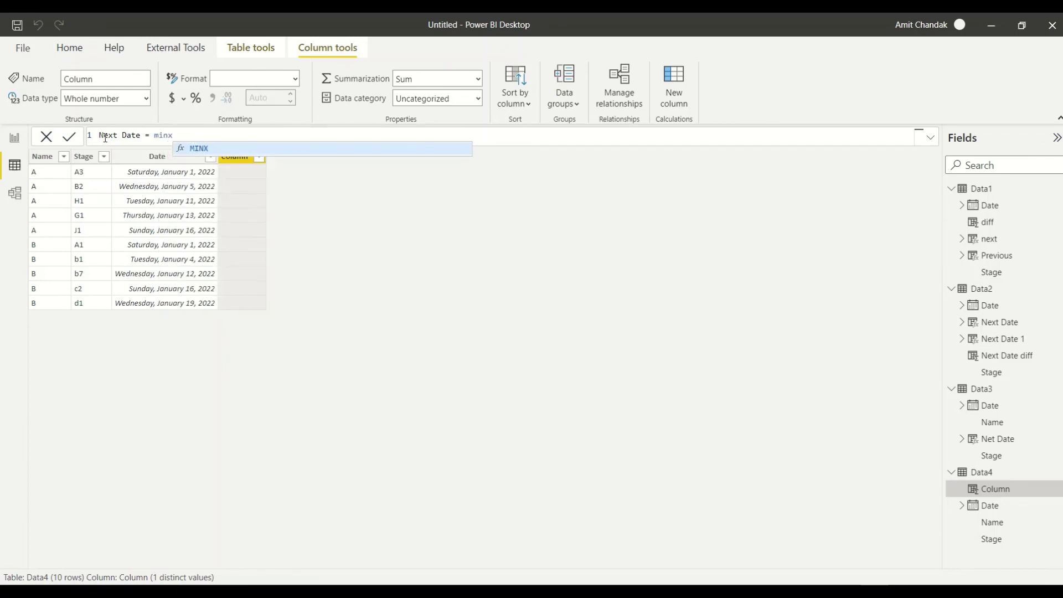
text((fil)
key(Tab)
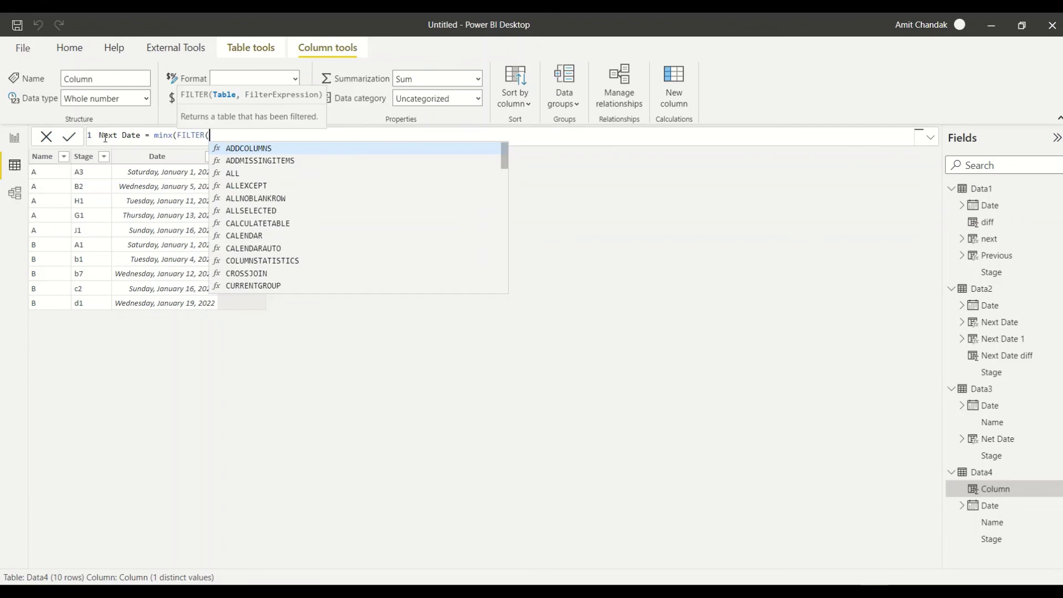
text(data4)
key(Tab)
Step: Add the filter condition [Name] = EARLIER(Data4[Name]) to the Next Date formula
text(, [n)
key(Tab)
text(=eal)
key(BackSpace)
key(BackSpace)
key(Tab)
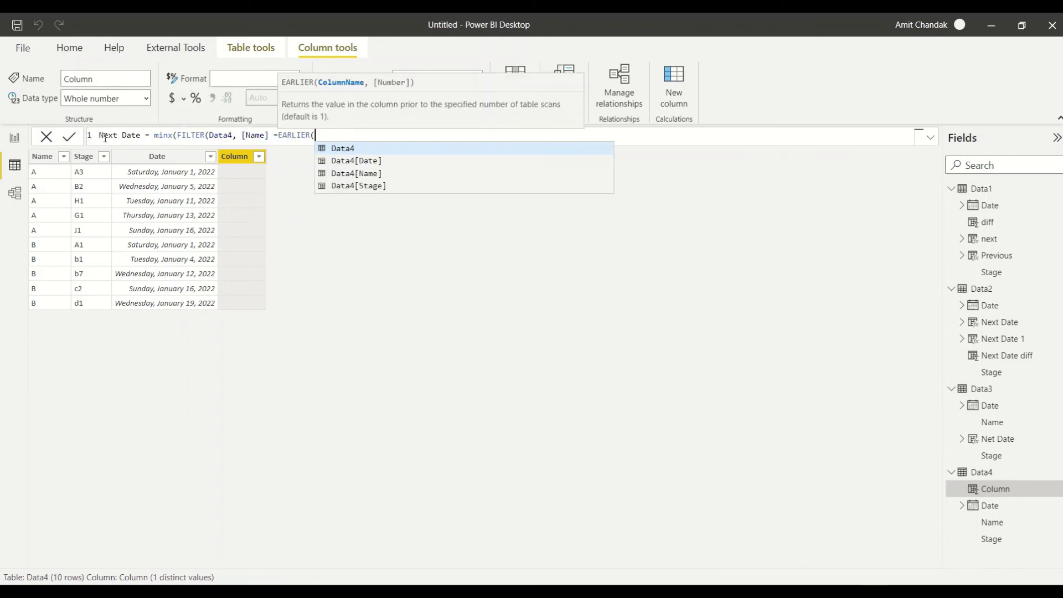
key(Down)
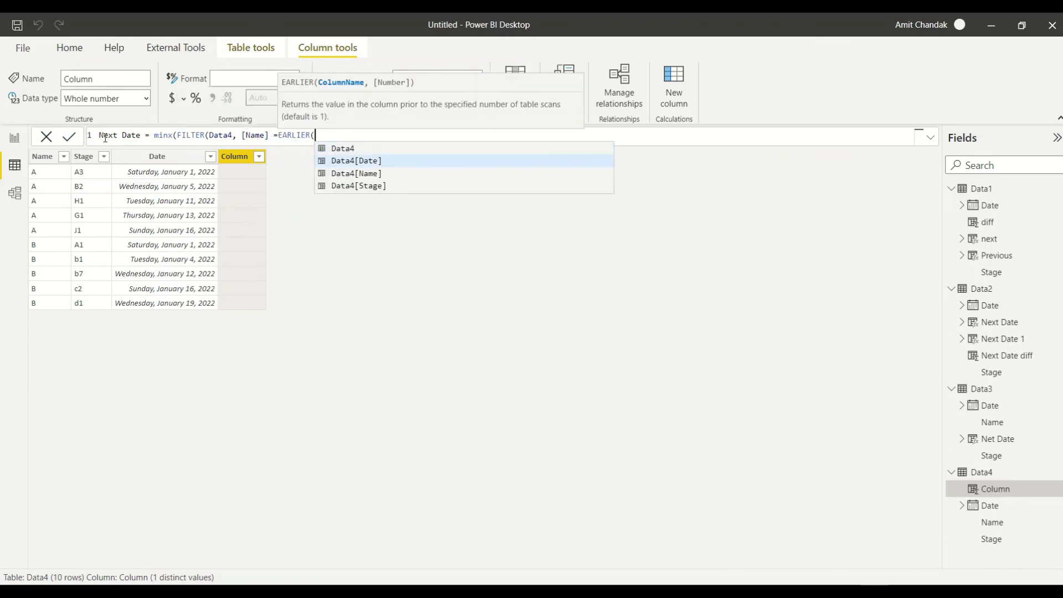
key(Down)
key(Tab)
text() )
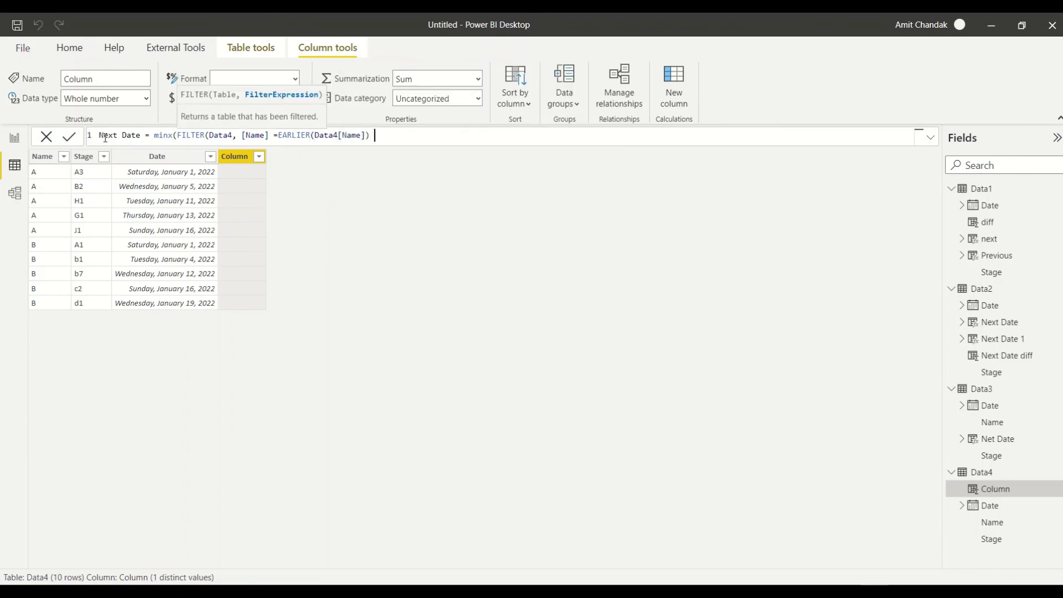
Step: Extend the filter with the condition && [Date] > EARLIER([Date])
text(&&)
text([Date] )
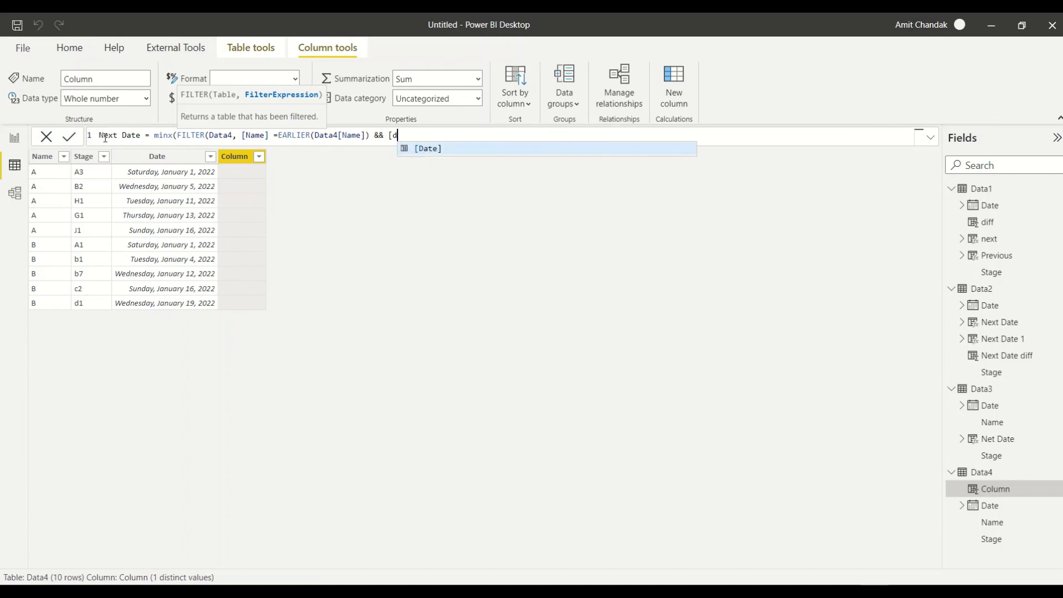
text(>)
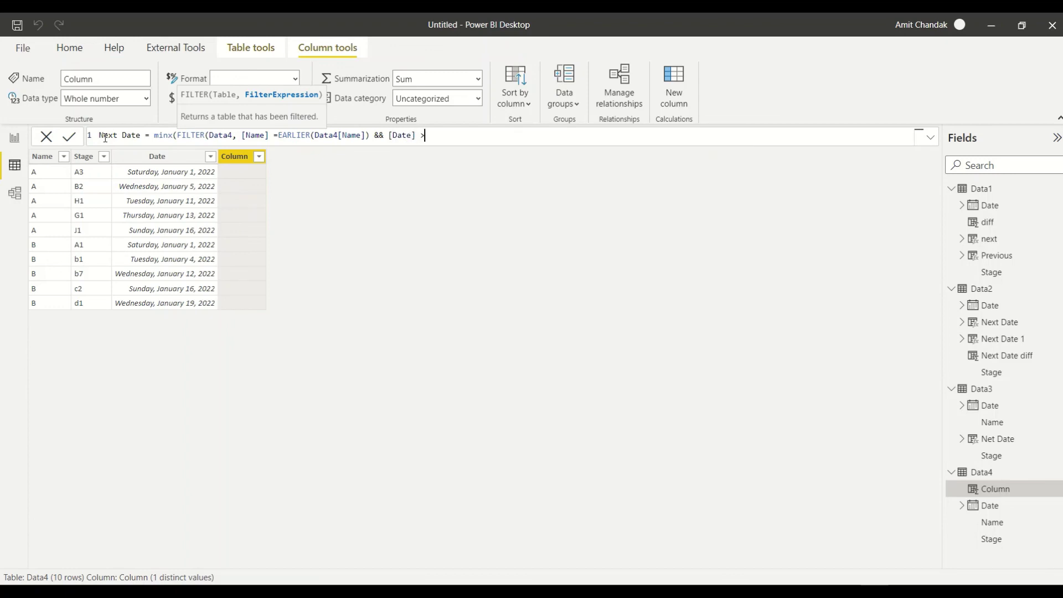
text(ea)
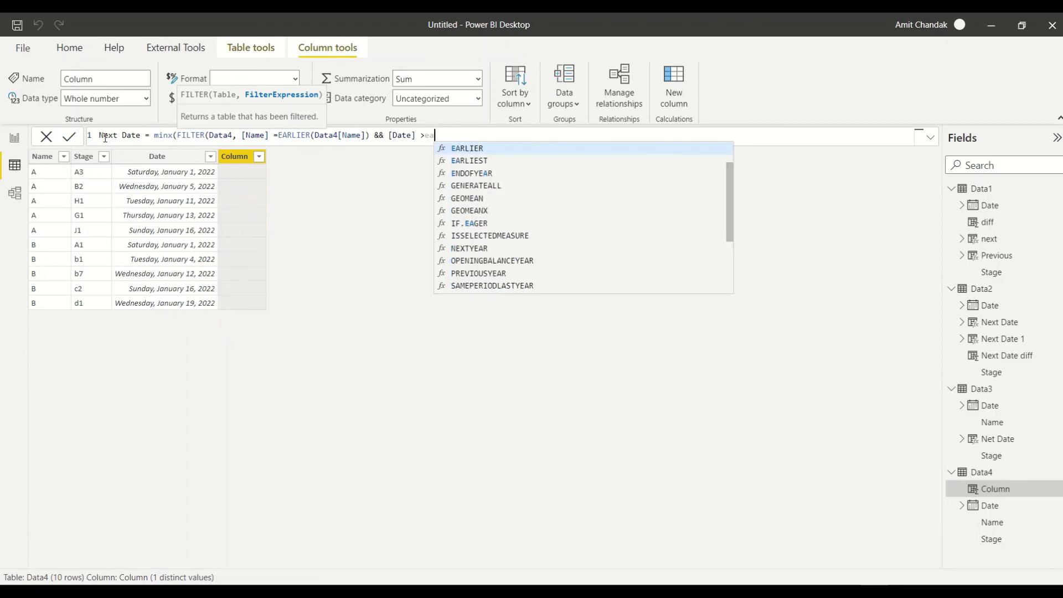
key(Tab)
text([)
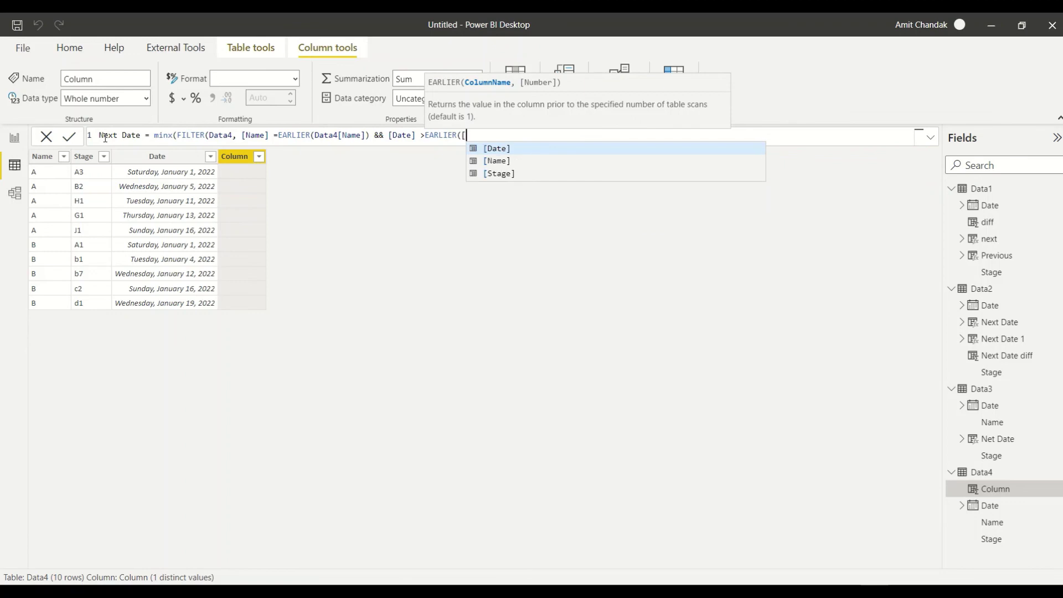
key(Tab)
text())
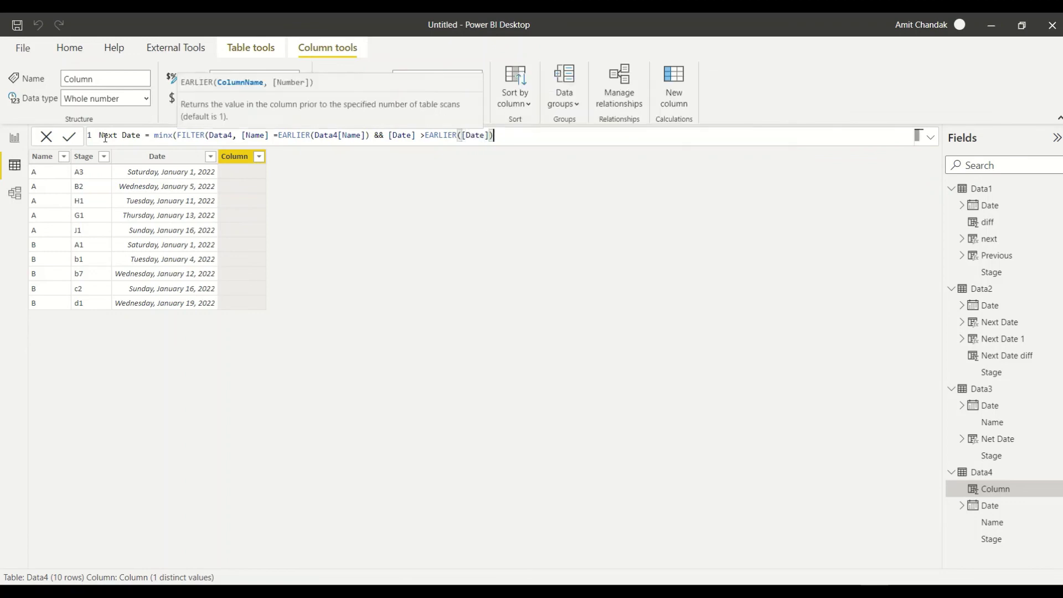
Step: Close the filter, set [Date] as the minx expression and commit the Data4 Next Date formula
text(),[Date]))
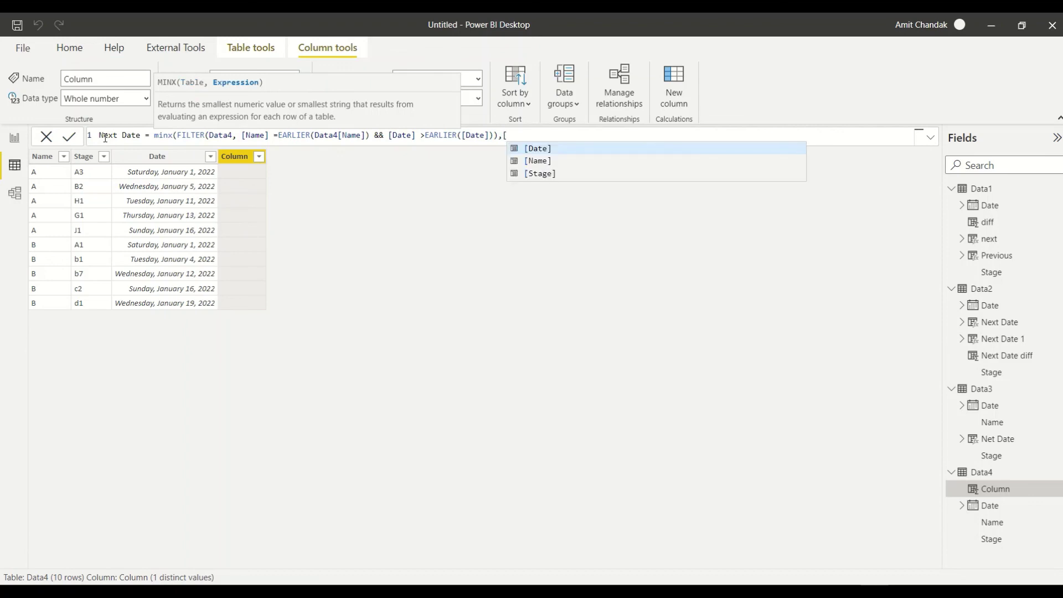
key(Tab)
text())
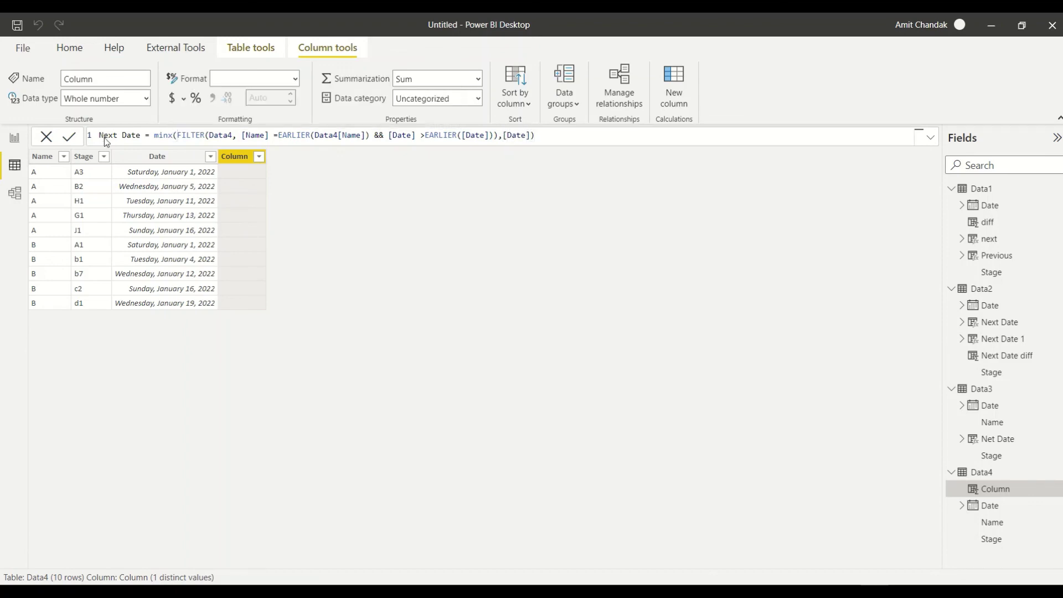
key(Return)
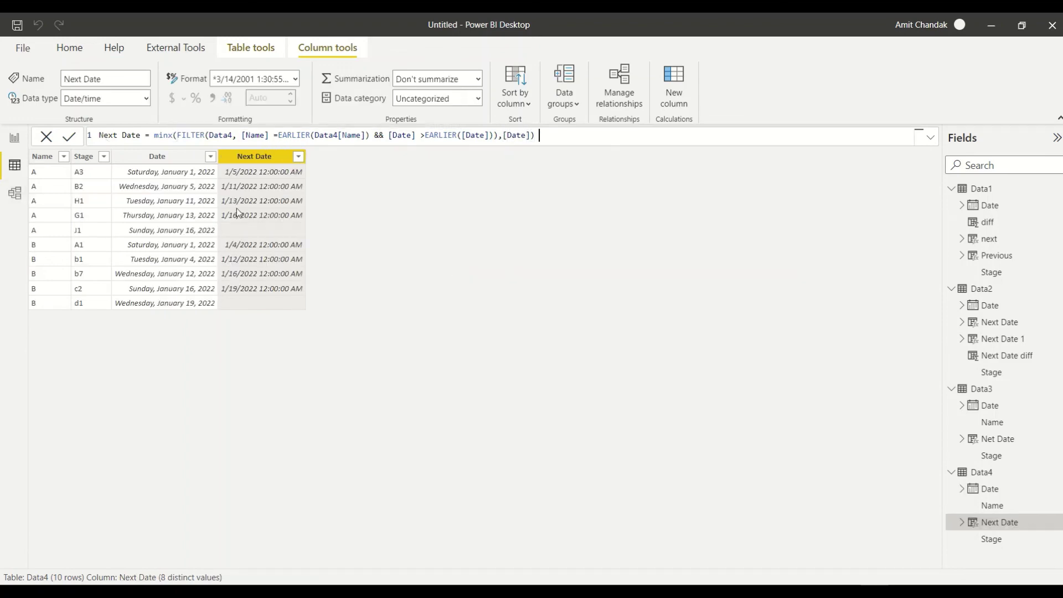